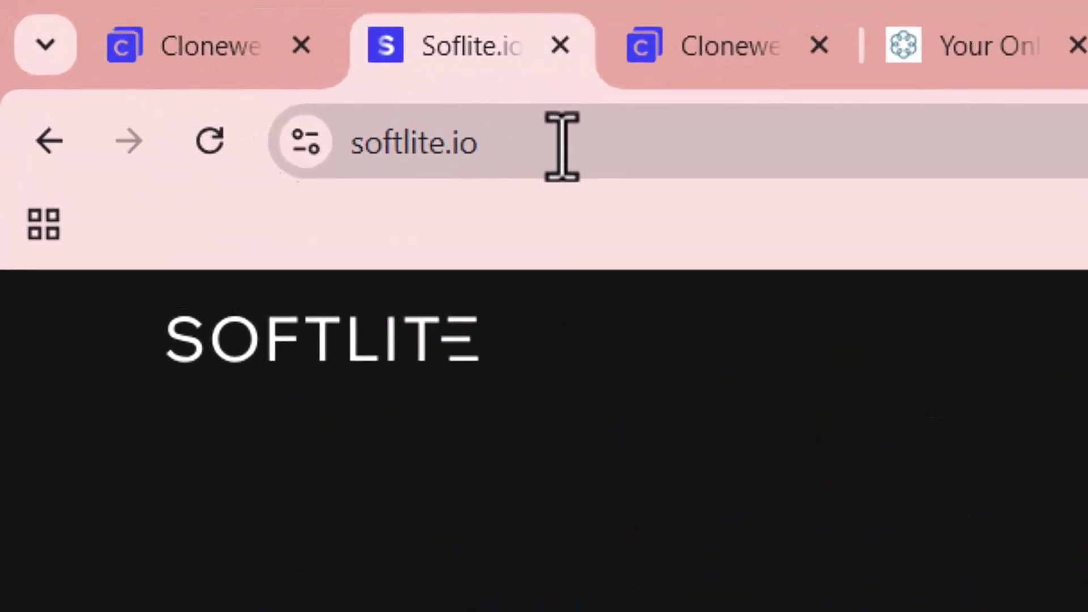
Open the ClonewebX product page from the Softlite site and look through its overview and demo sections.
left_click(127, 48)
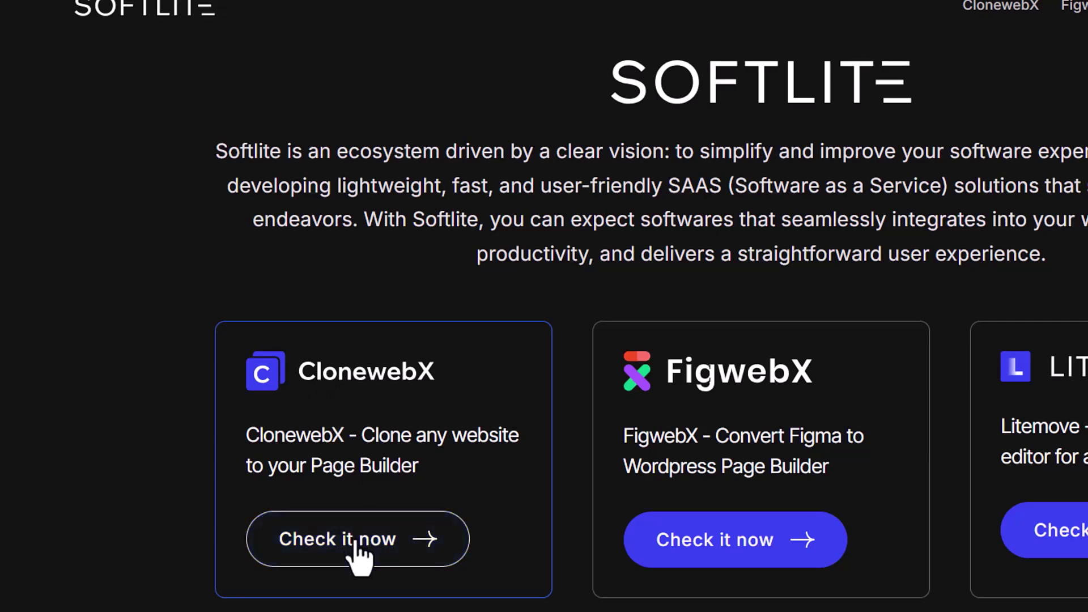
left_click(416, 518)
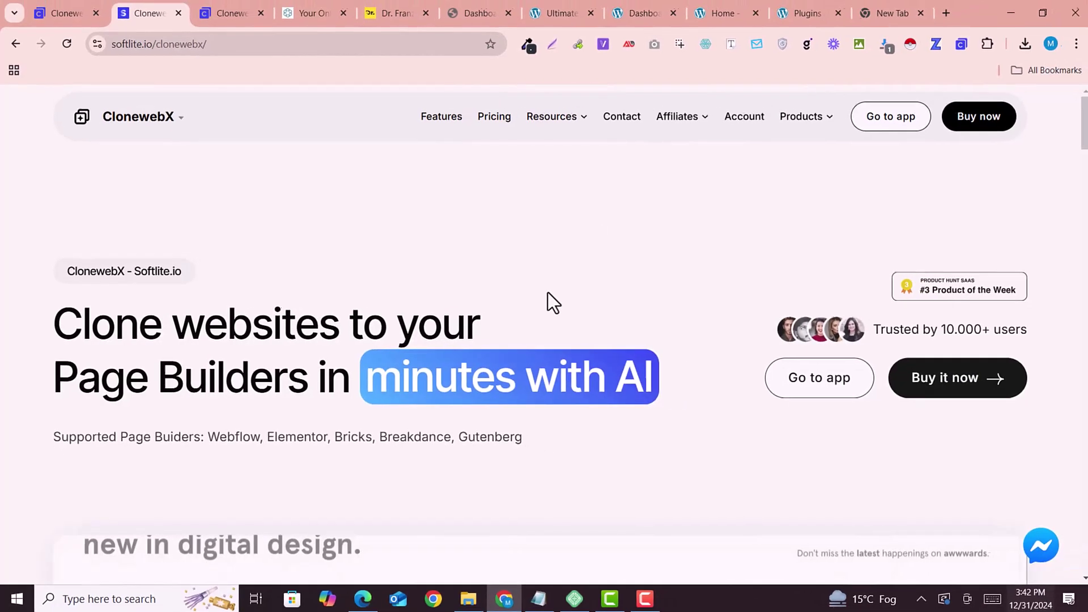
scroll(546, 293, "down", 7)
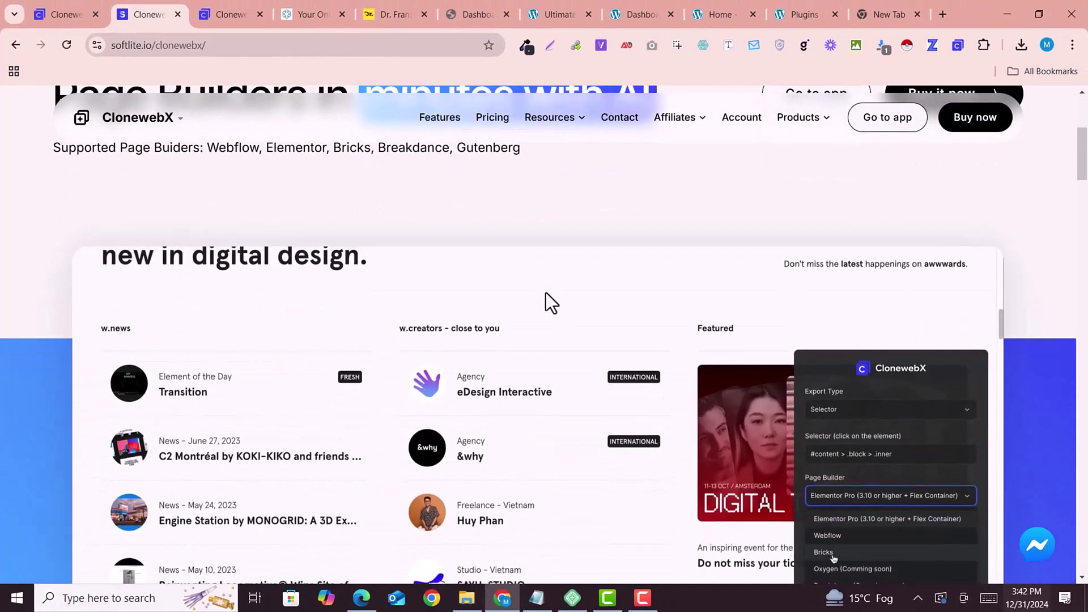
scroll(546, 293, "down", 3)
scroll(545, 291, "up", 8)
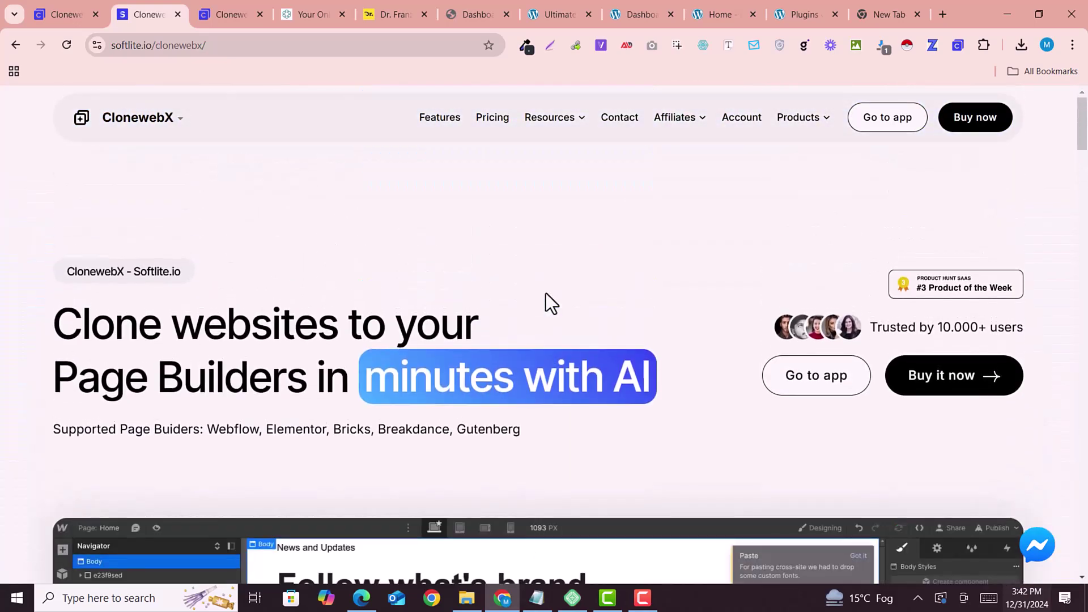
scroll(546, 294, "down", 5)
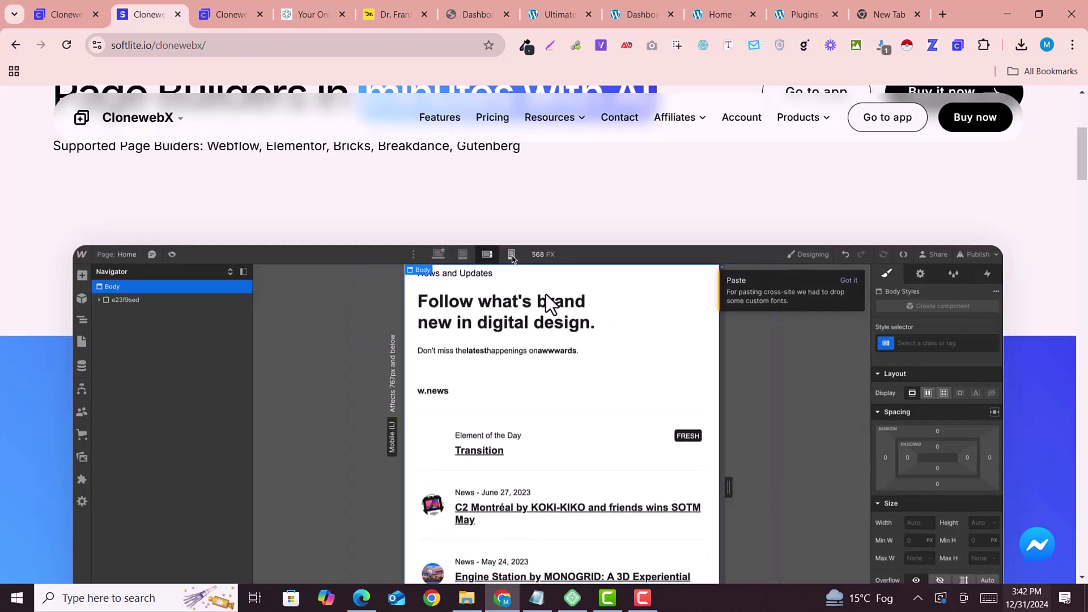
scroll(546, 294, "down", 3)
scroll(545, 293, "down", 3)
scroll(545, 293, "up", 8)
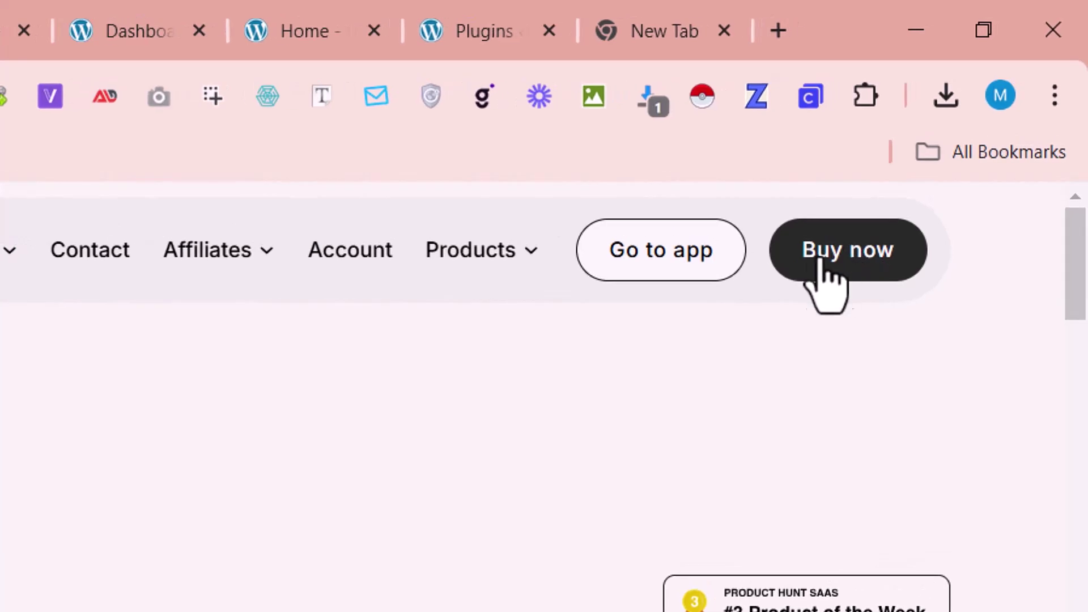
Open the ClonewebX pricing page and compare the price and features of the free, 30-site, 400-site and lifetime plans.
left_click(838, 252)
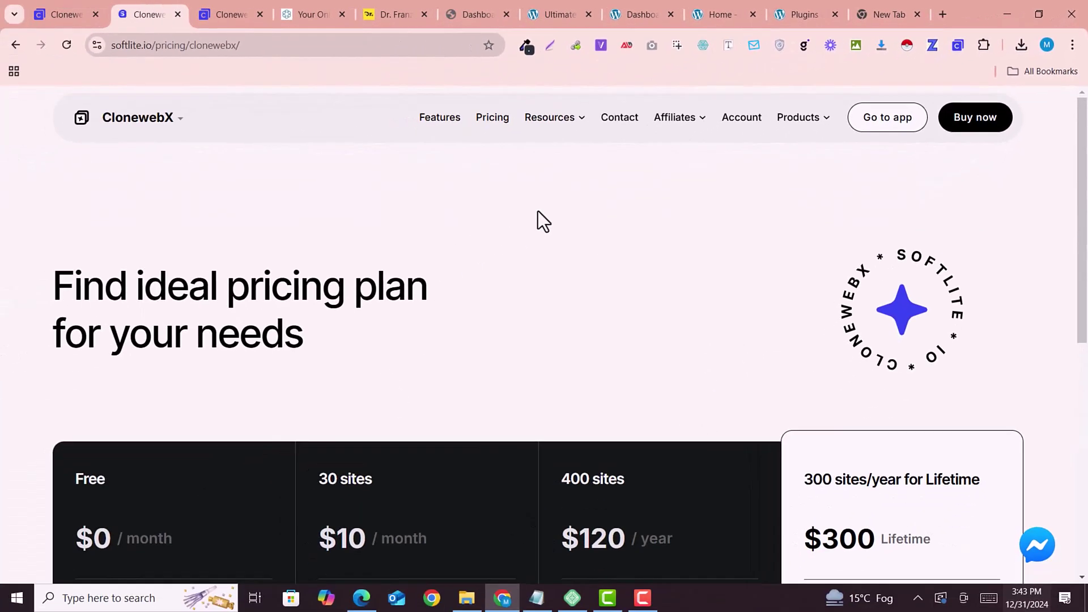
scroll(538, 211, "down", 3)
left_click_drag(76, 271, 137, 252)
scroll(163, 272, "down", 3)
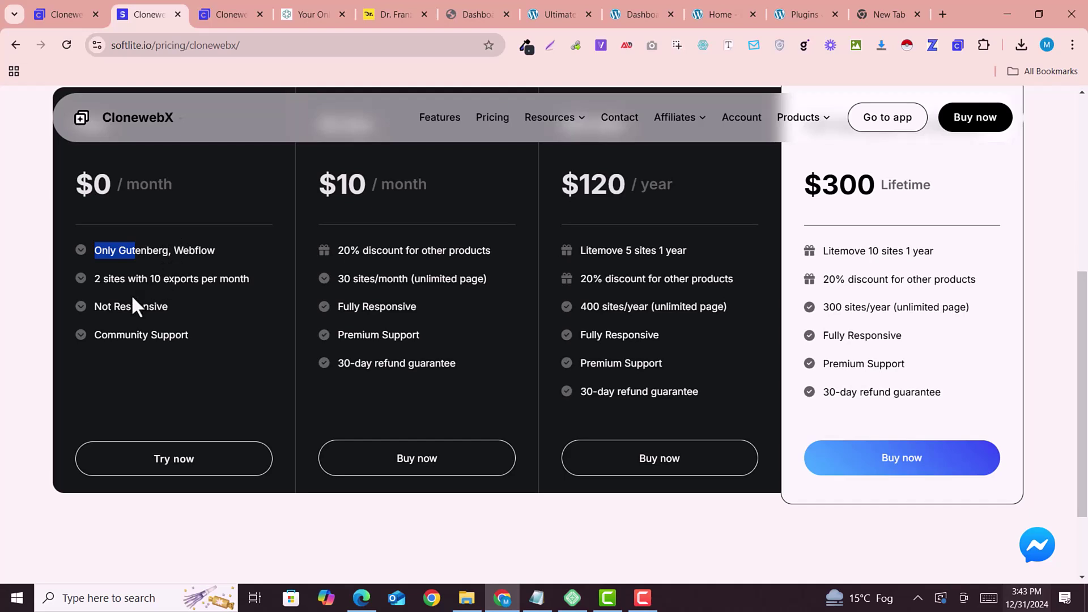
left_click_drag(94, 279, 155, 280)
left_click(147, 282)
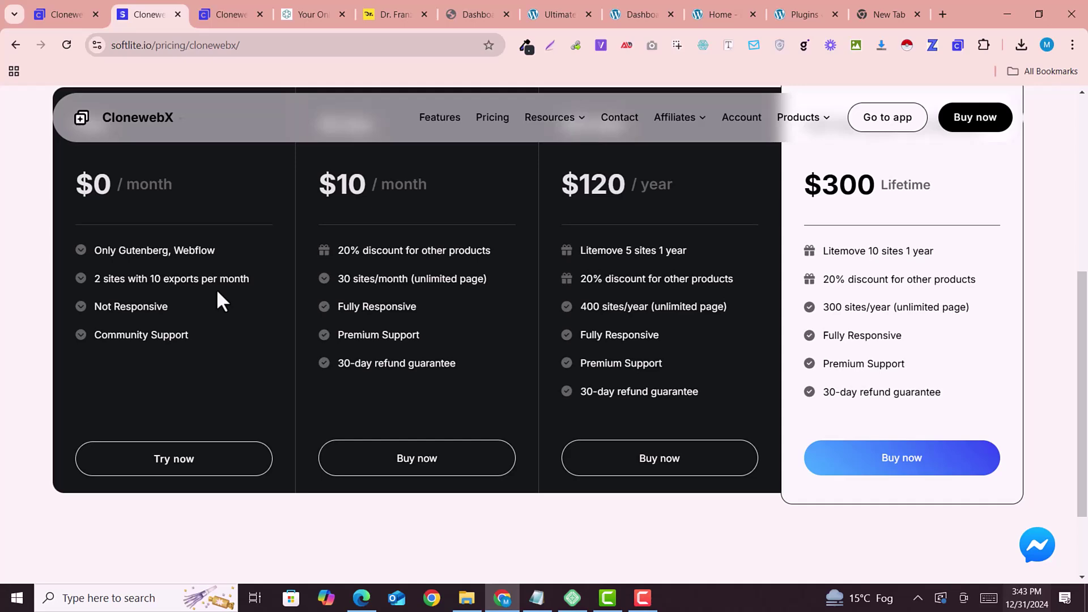
scroll(216, 275, "up", 4)
scroll(347, 267, "down", 1)
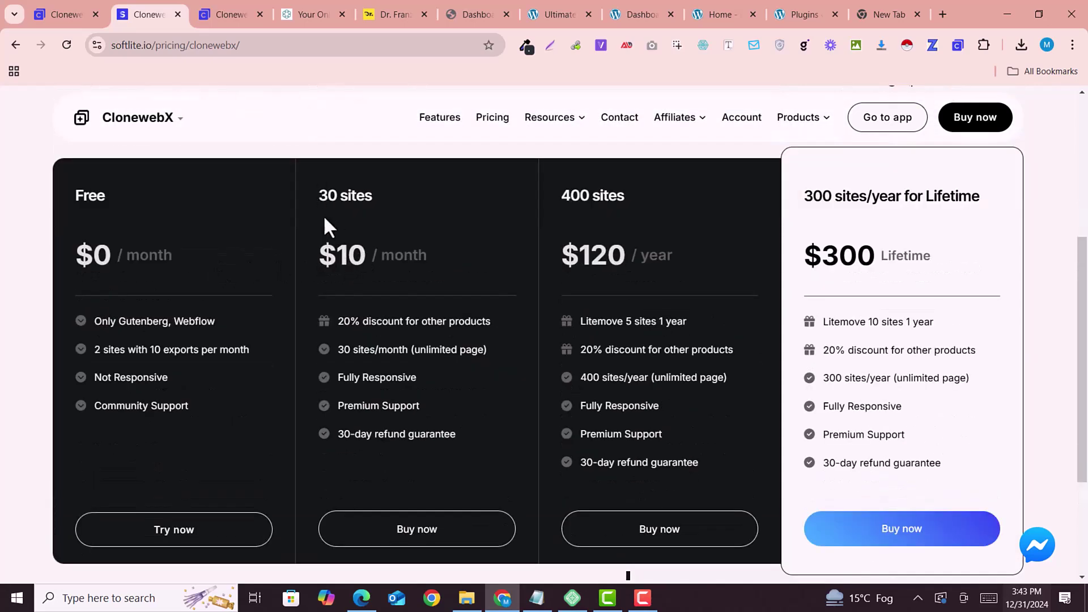
left_click_drag(329, 261, 361, 261)
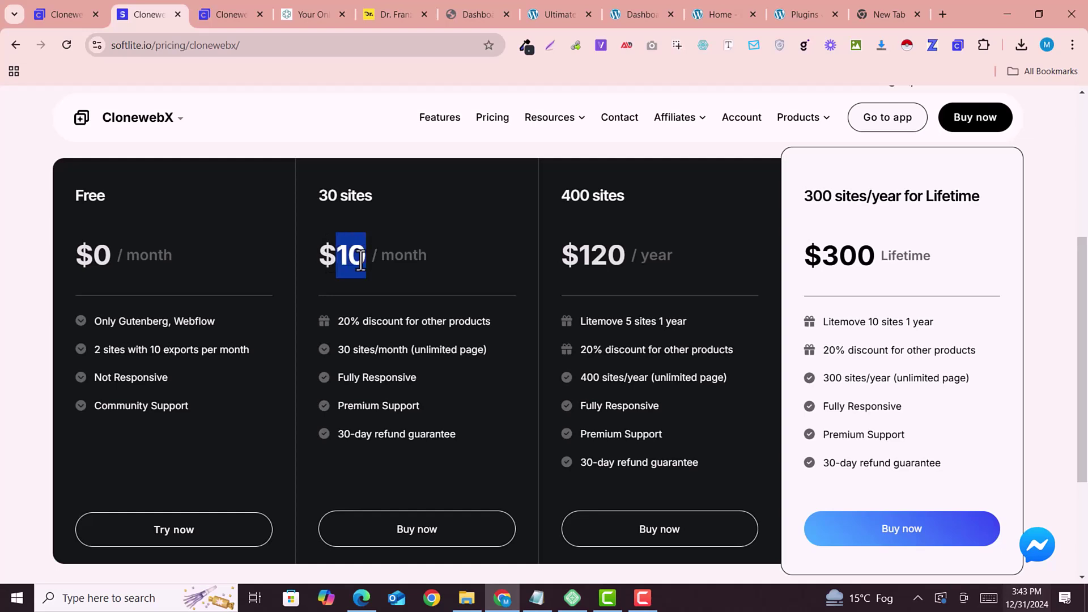
left_click_drag(566, 271, 621, 264)
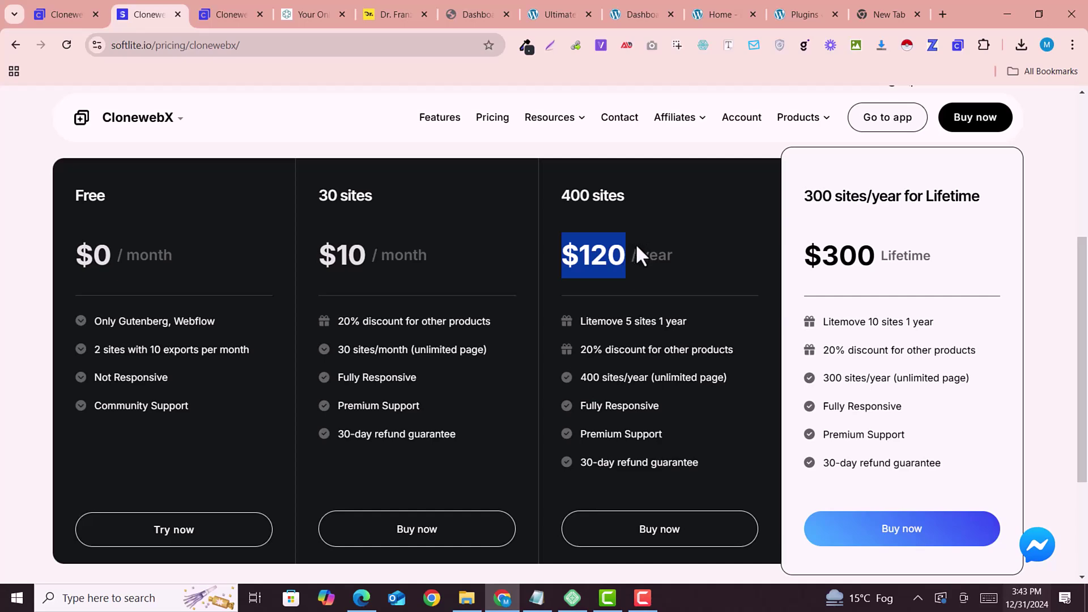
scroll(639, 264, "down", 2)
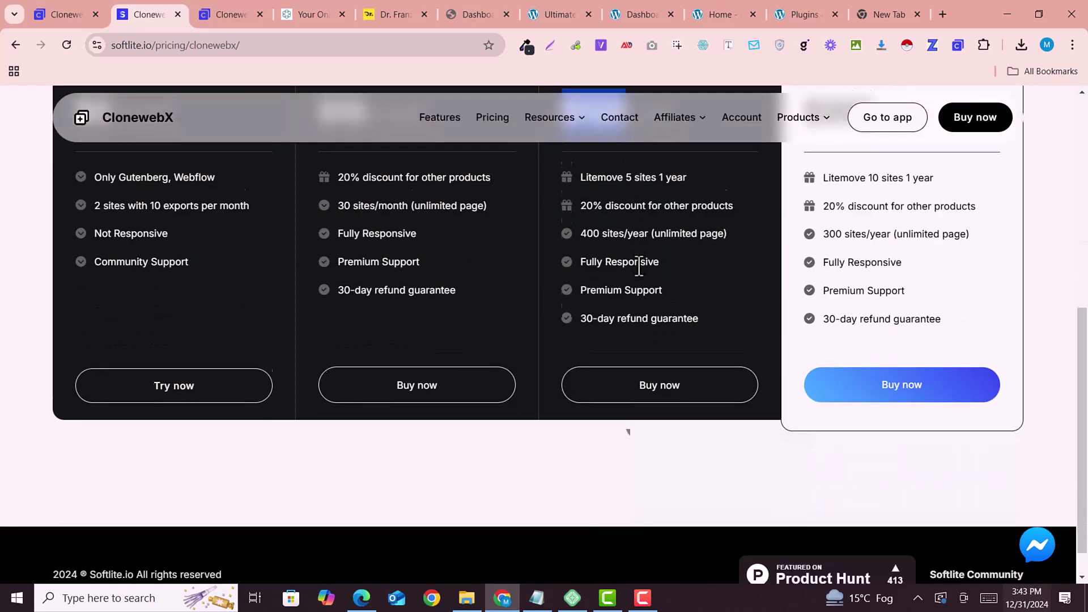
scroll(639, 264, "up", 2)
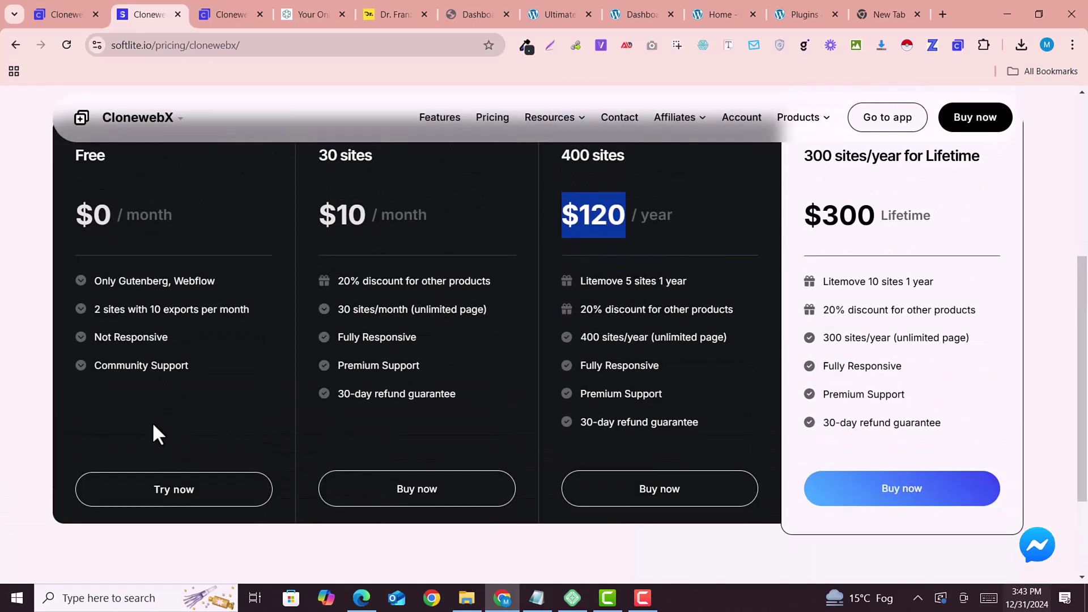
Choose to try the free ClonewebX plan and open the account sign-up form.
left_click(177, 494)
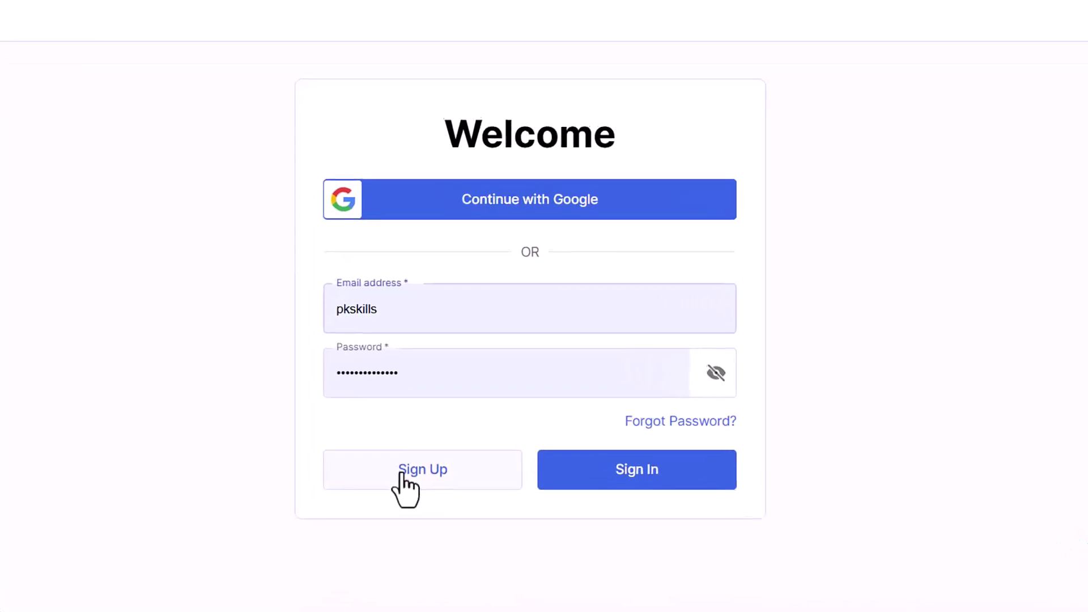
left_click(397, 479)
scroll(331, 303, "down", 3)
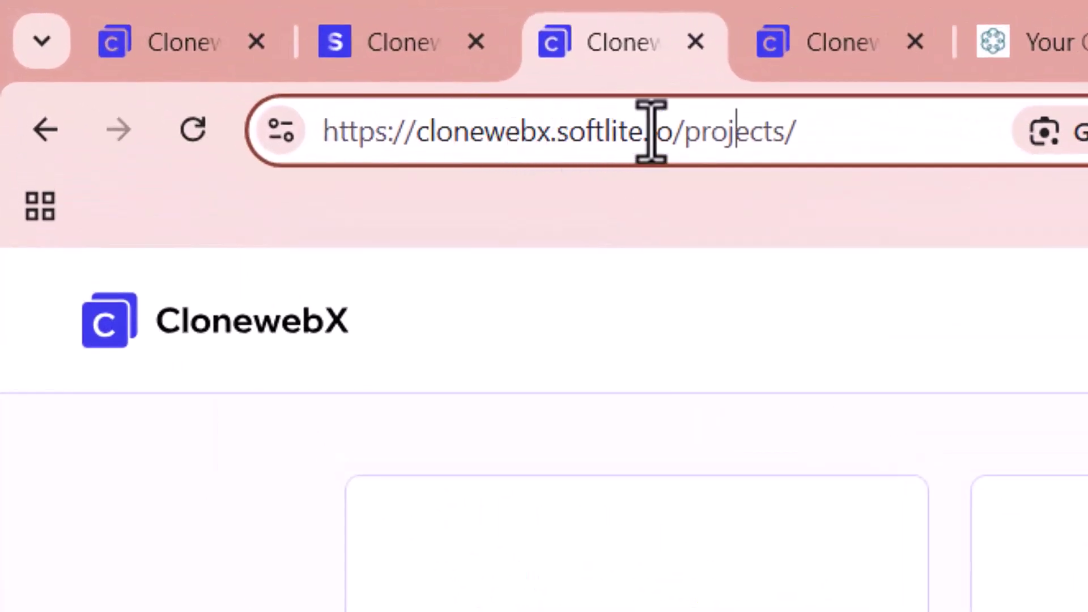
Add the ClonewebX Softlite.io extension to Chrome from its Chrome Web Store page.
left_click_drag(817, 138, 617, 138)
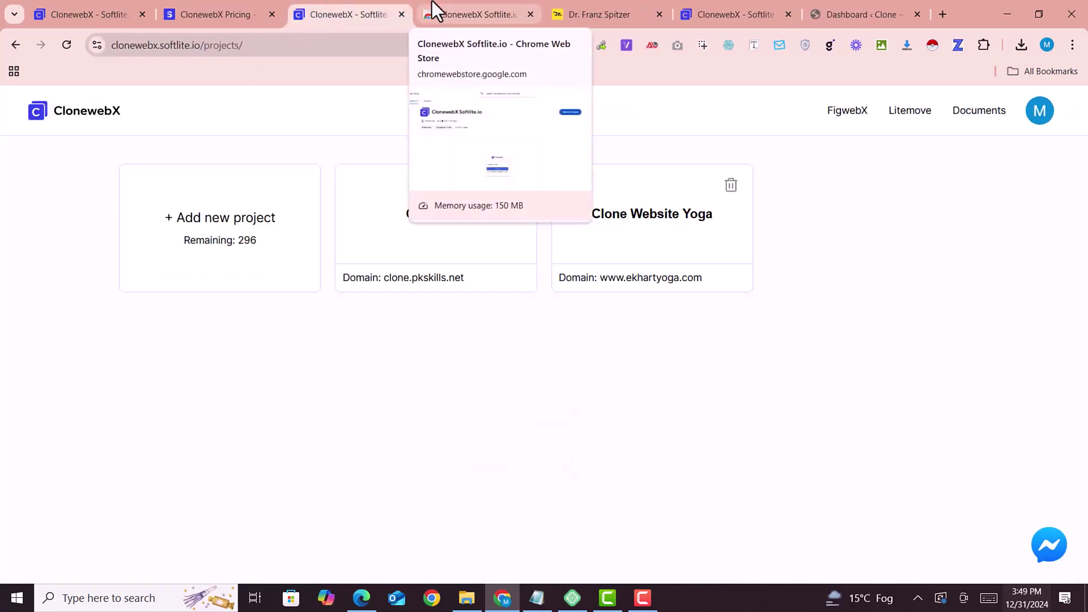
left_click(431, 1)
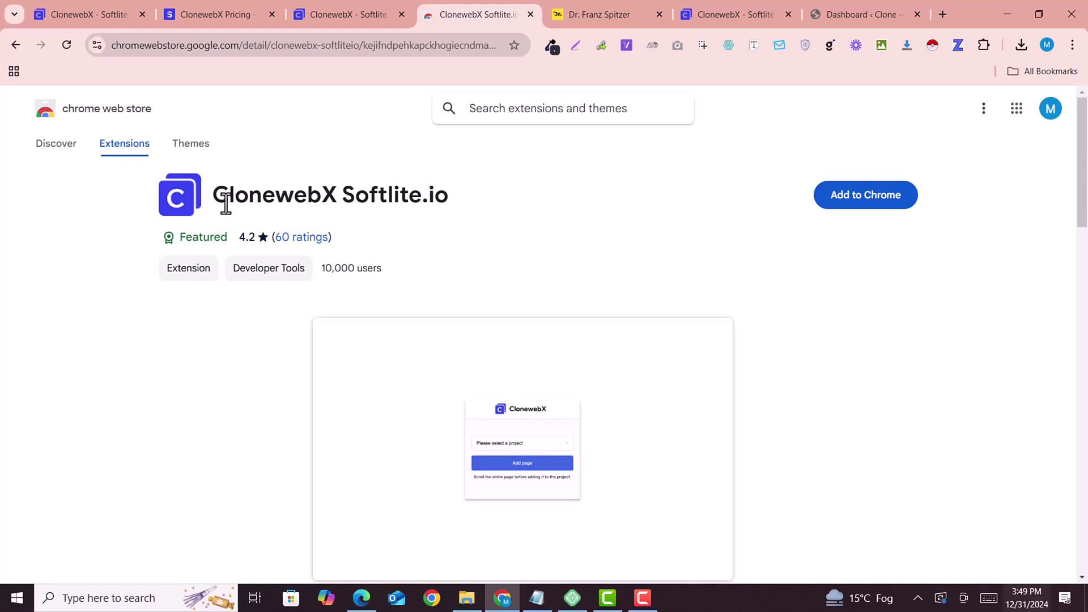
left_click_drag(218, 198, 330, 199)
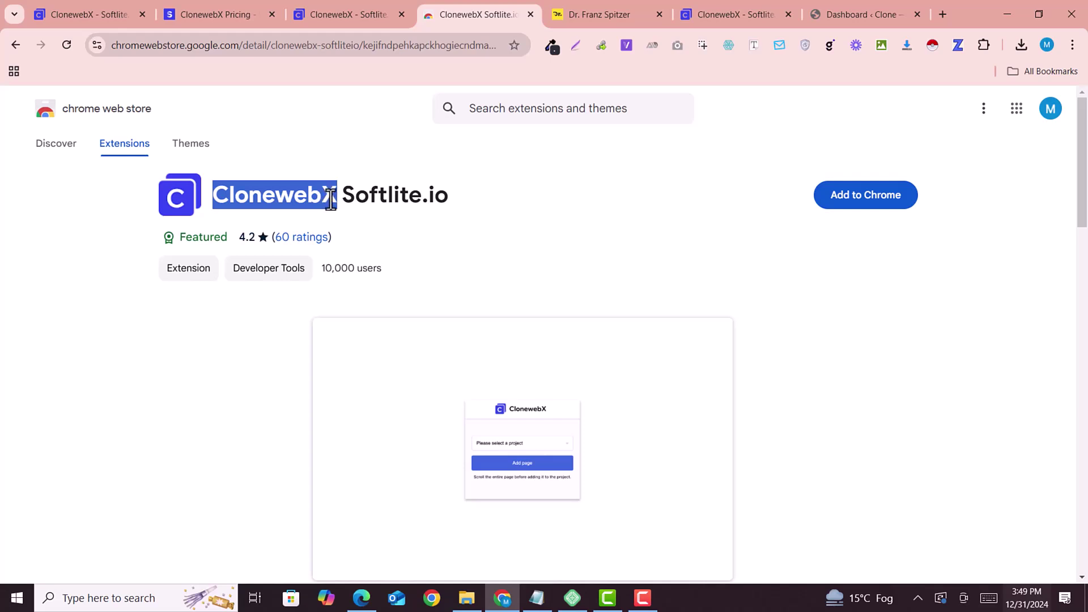
left_click(238, 194)
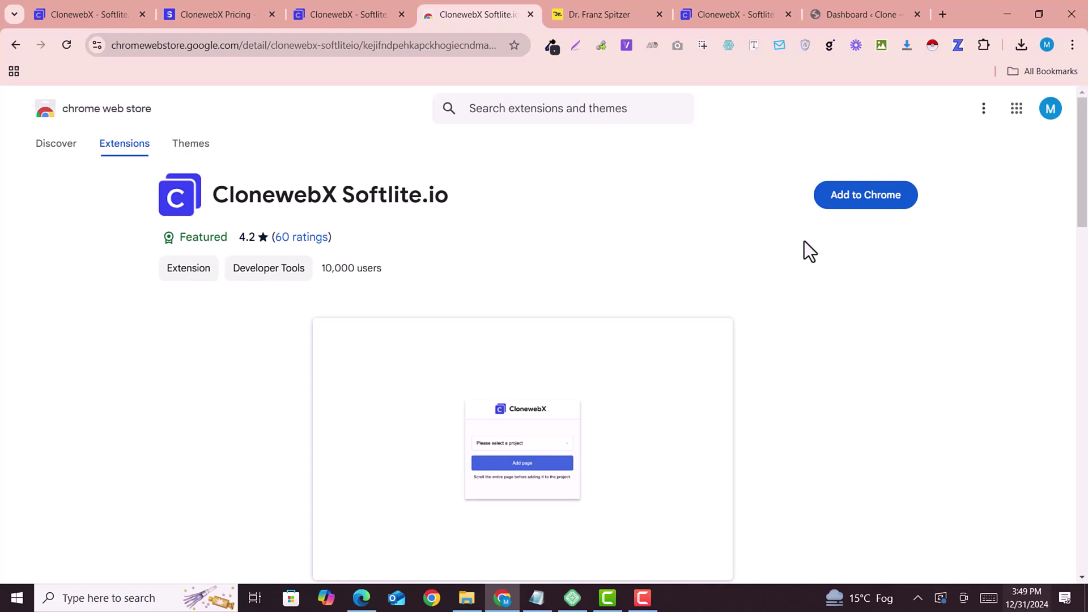
left_click(845, 200)
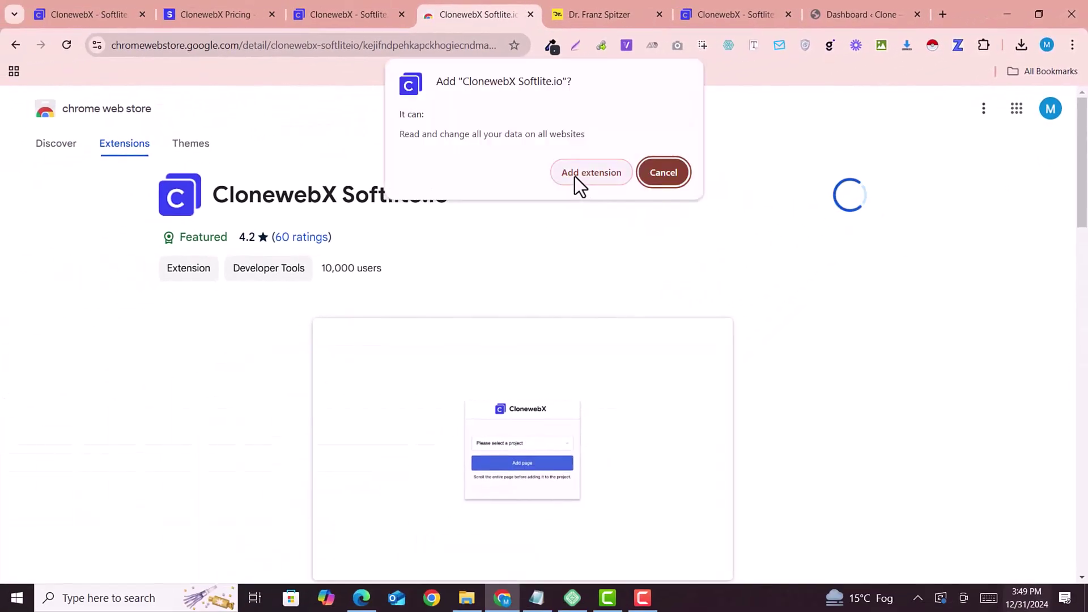
left_click(575, 176)
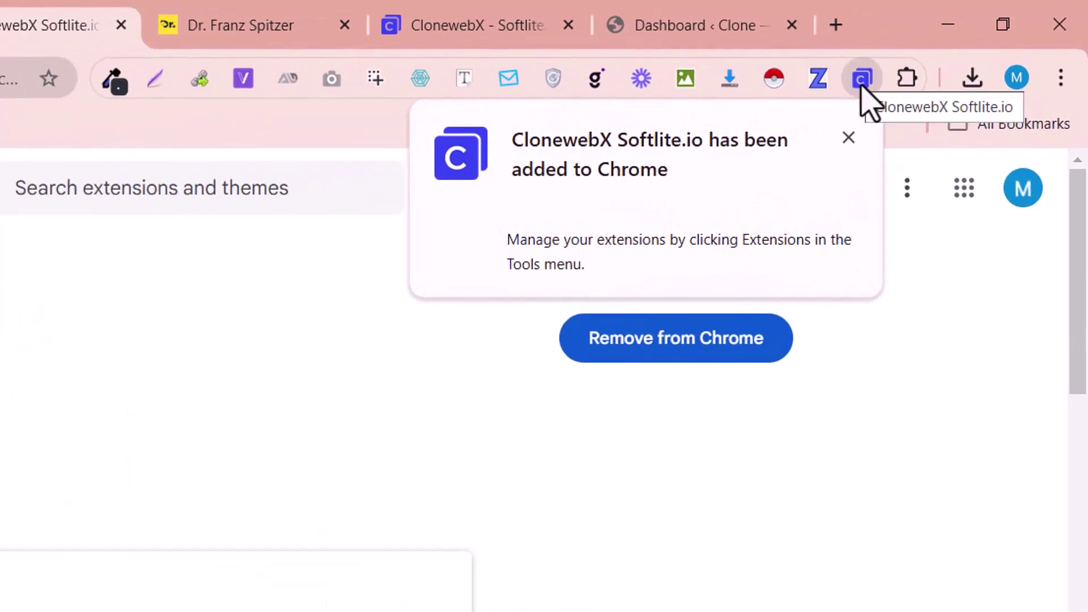
Pin the ClonewebX Softlite.io extension in Chrome.
left_click(862, 85)
left_click(865, 91)
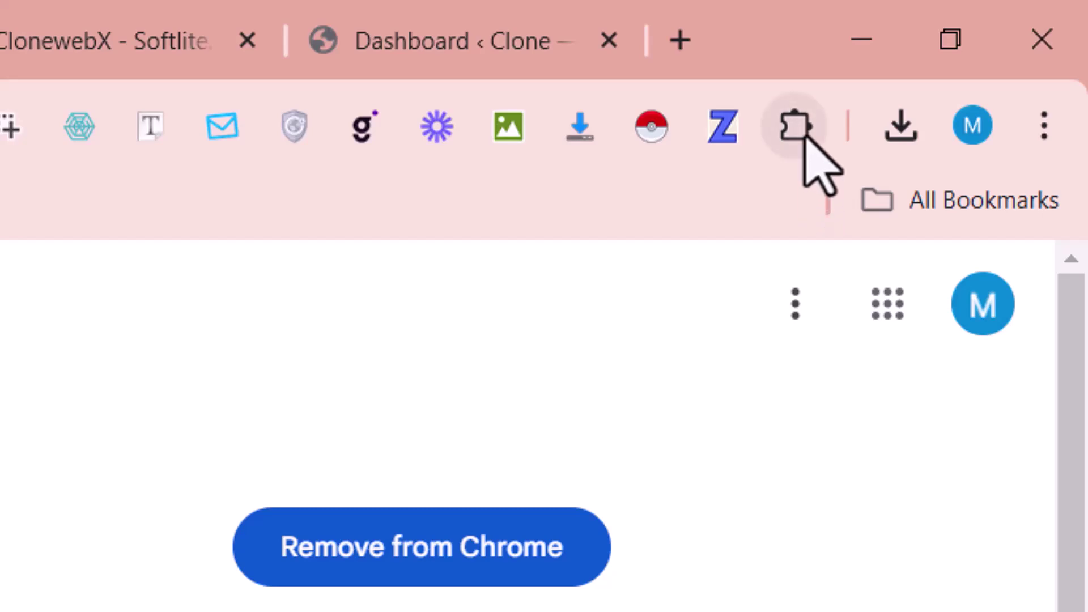
left_click(801, 132)
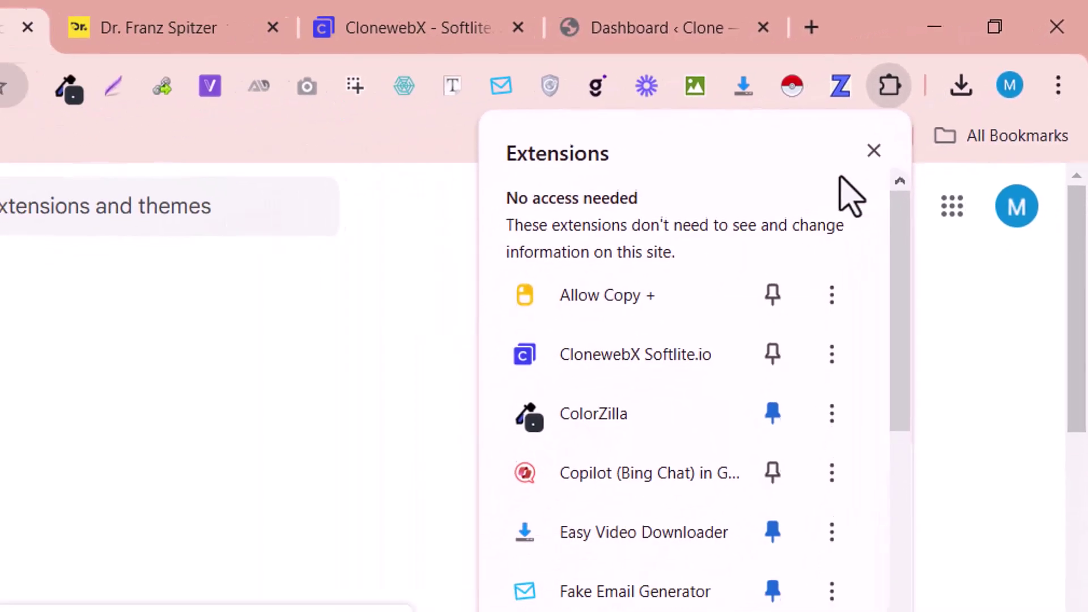
left_click(768, 359)
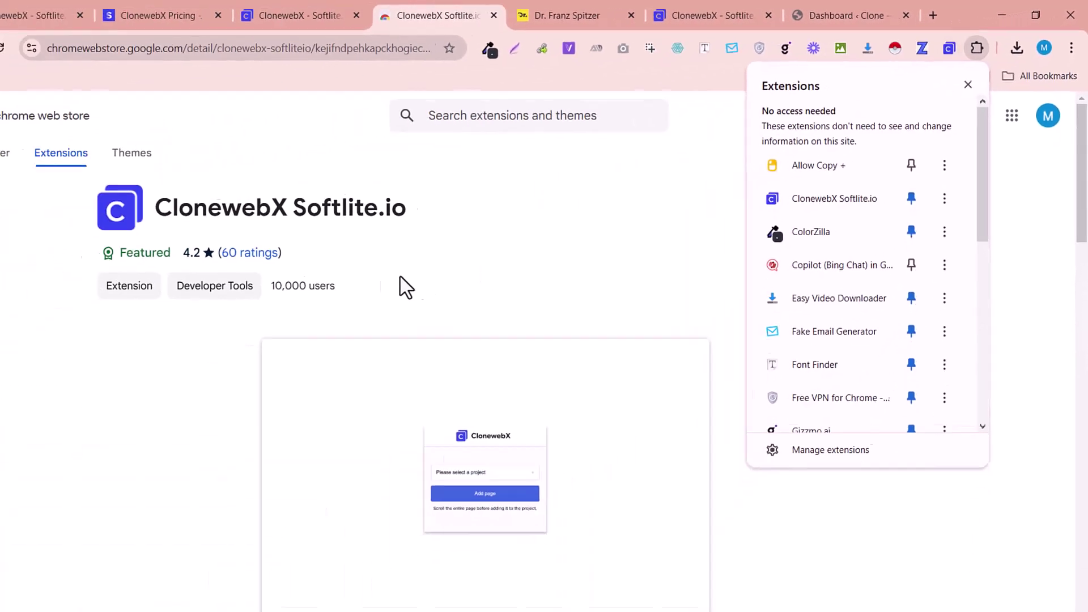
Look through the franzspitzer.de homepage from start to end and copy its web address.
left_click(588, 5)
scroll(1003, 187, "up", 5)
scroll(1082, 168, "up", 10)
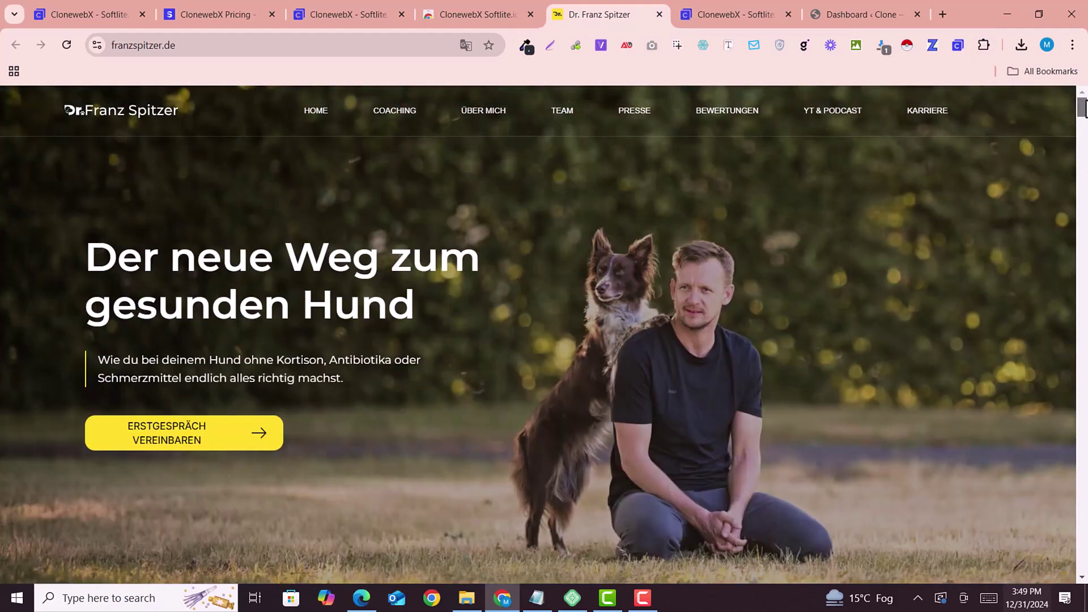
scroll(1083, 165, "down", 9)
scroll(1084, 165, "up", 10)
left_click(260, 49)
key("ctrl+c")
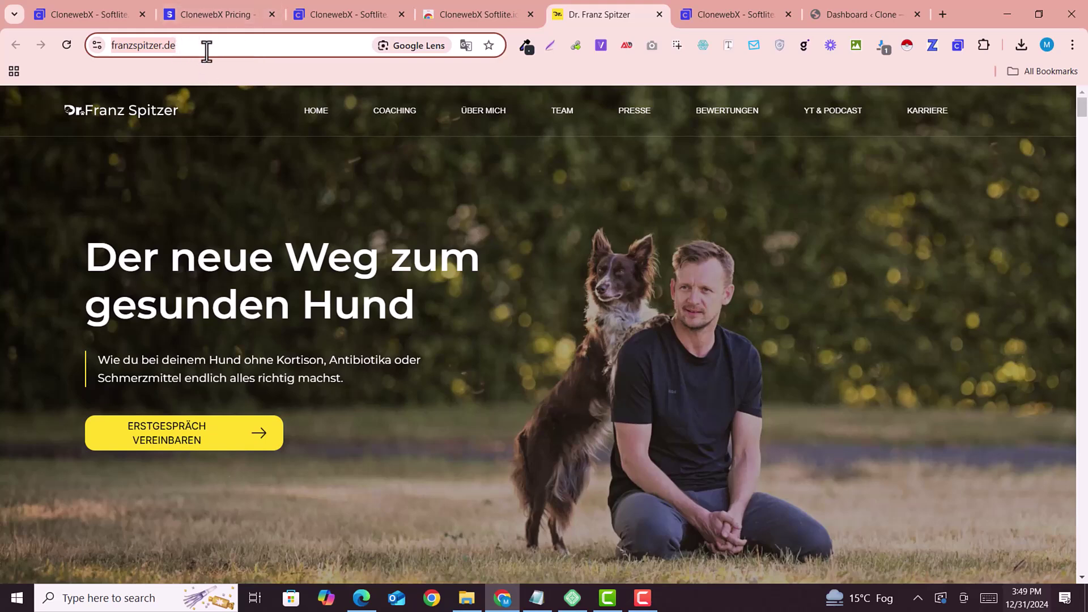
left_click(322, 1)
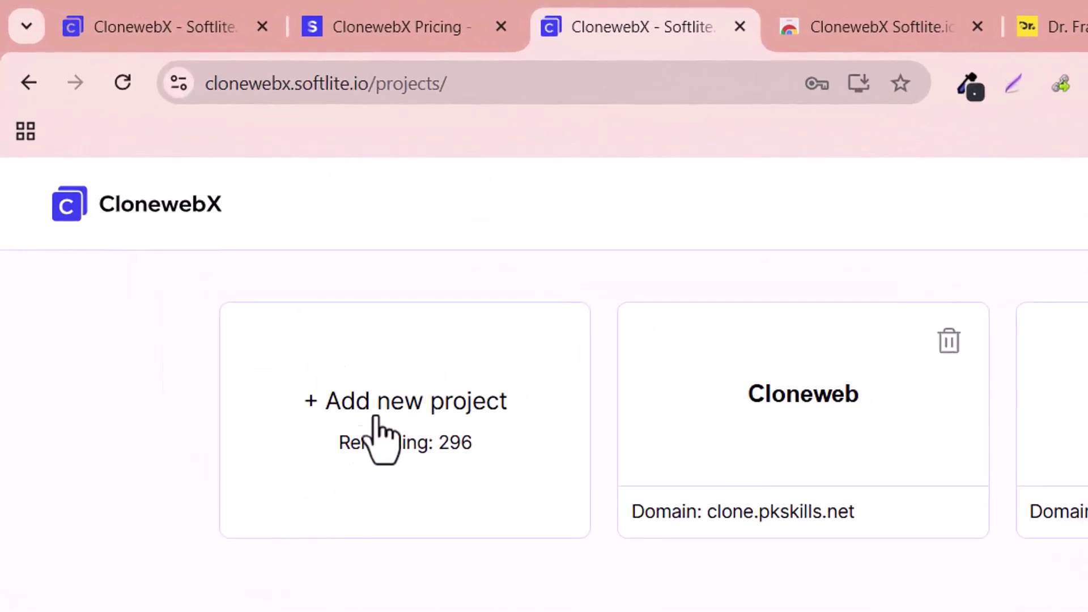
left_click(381, 431)
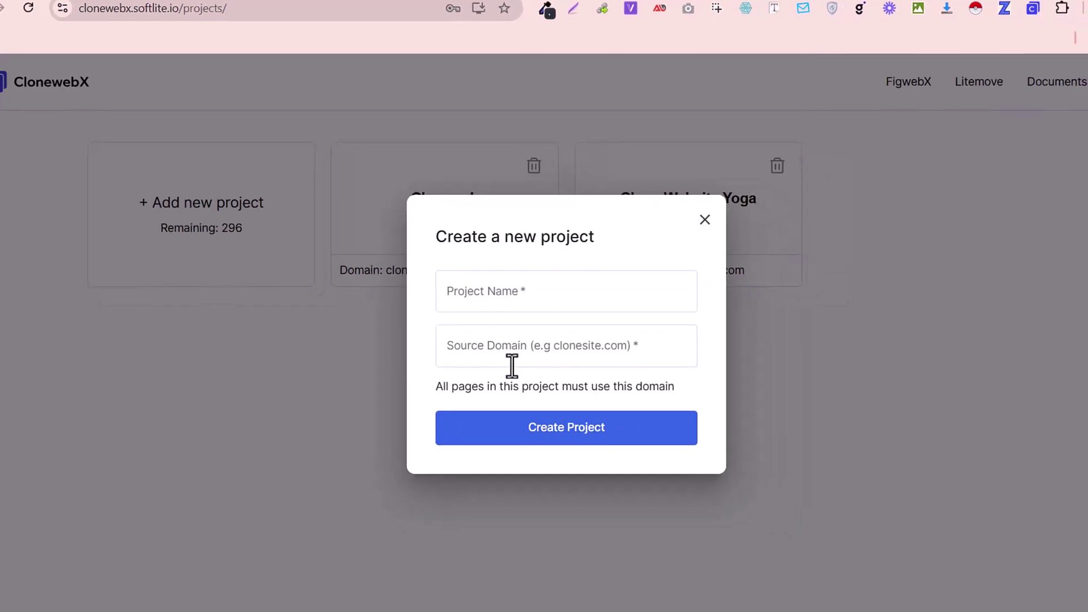
left_click(514, 347)
key("ctrl+v")
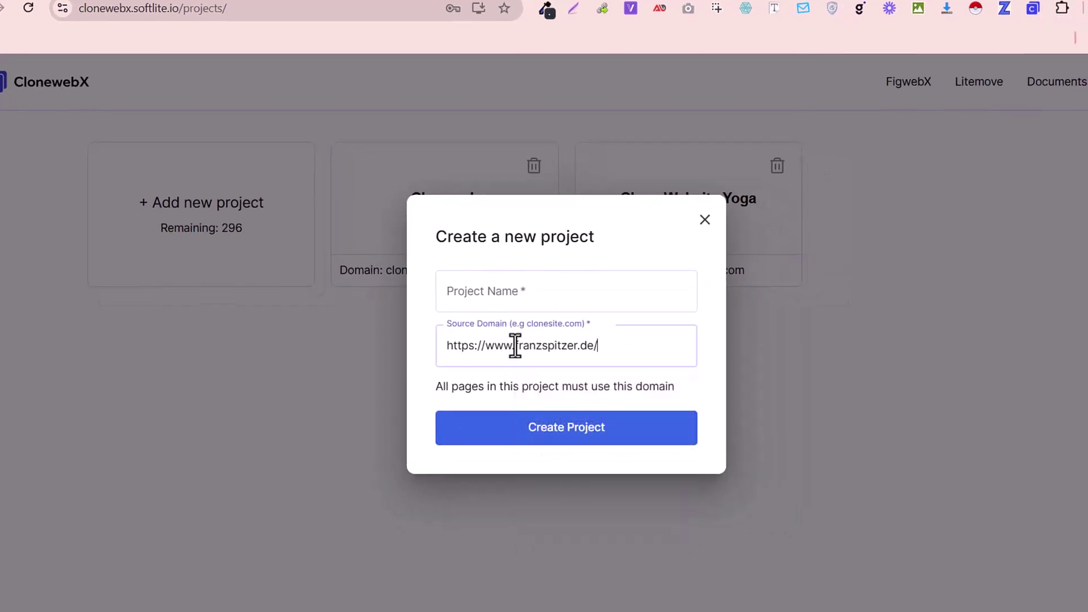
left_click(509, 294)
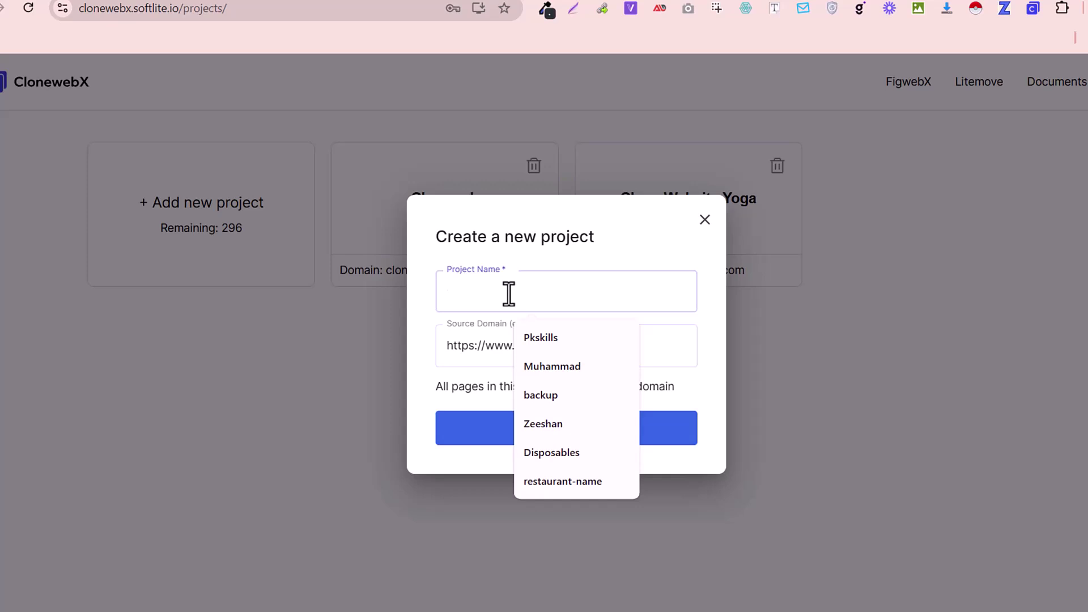
type("Cloning into Gutenberg")
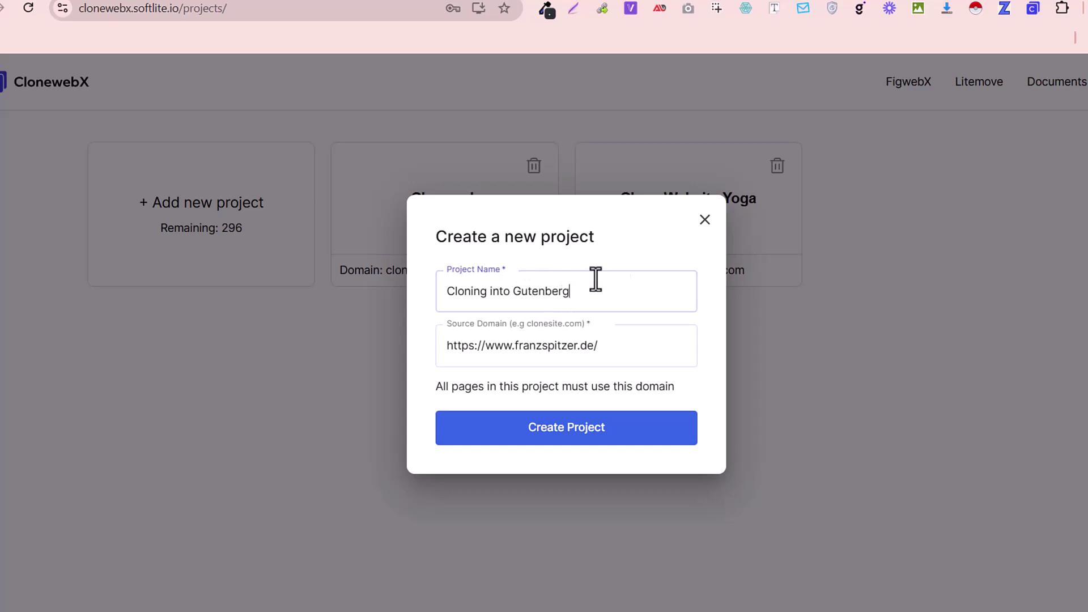
left_click(582, 437)
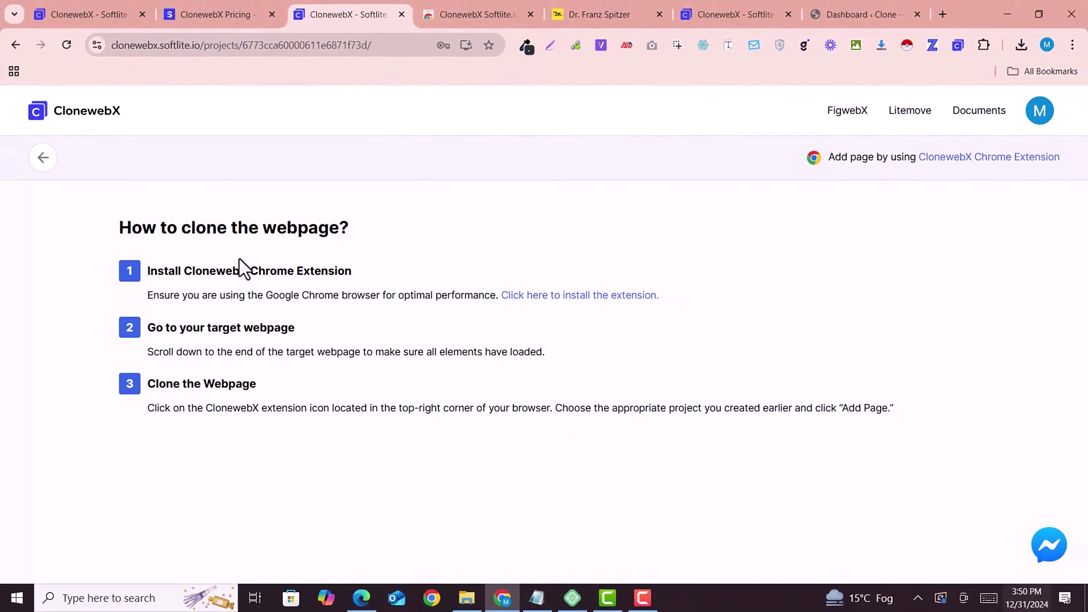
Return to the franzspitzer.de homepage and scroll through the whole page so that all its elements load.
left_click_drag(147, 271, 369, 267)
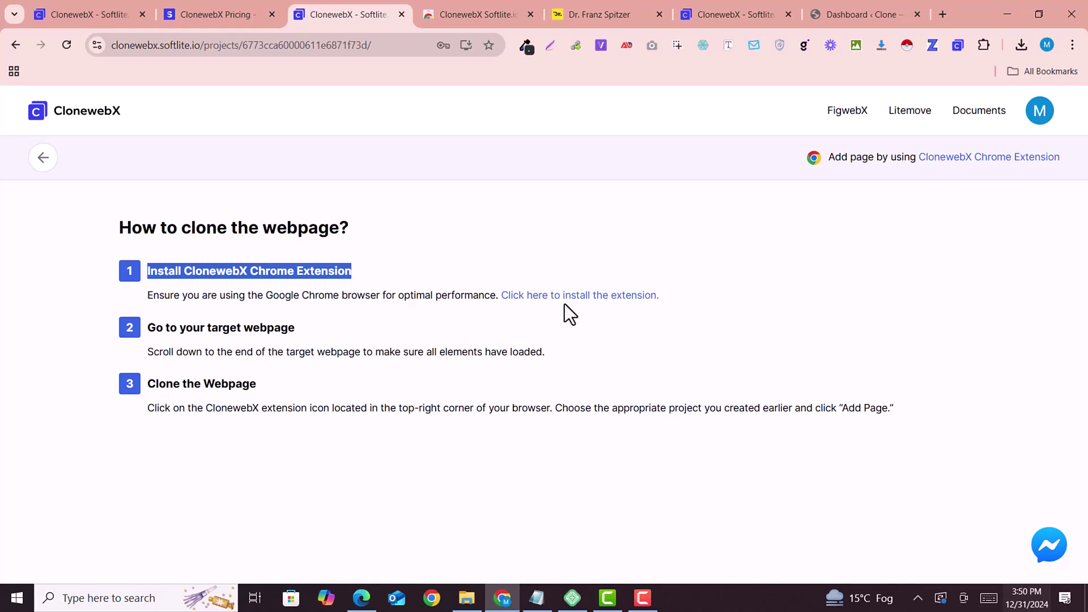
left_click(604, 10)
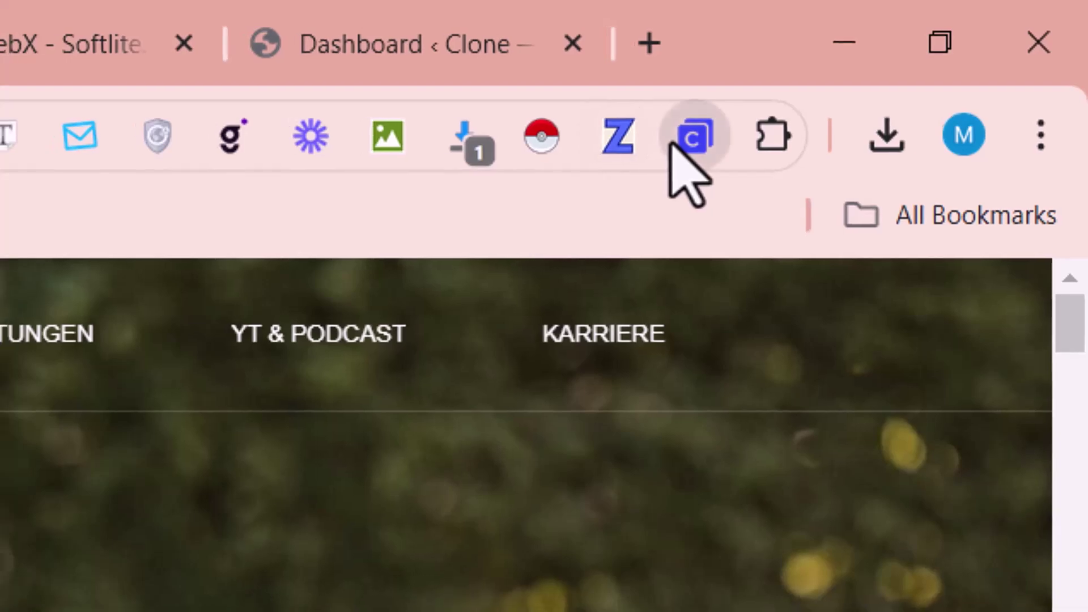
left_click(942, 50)
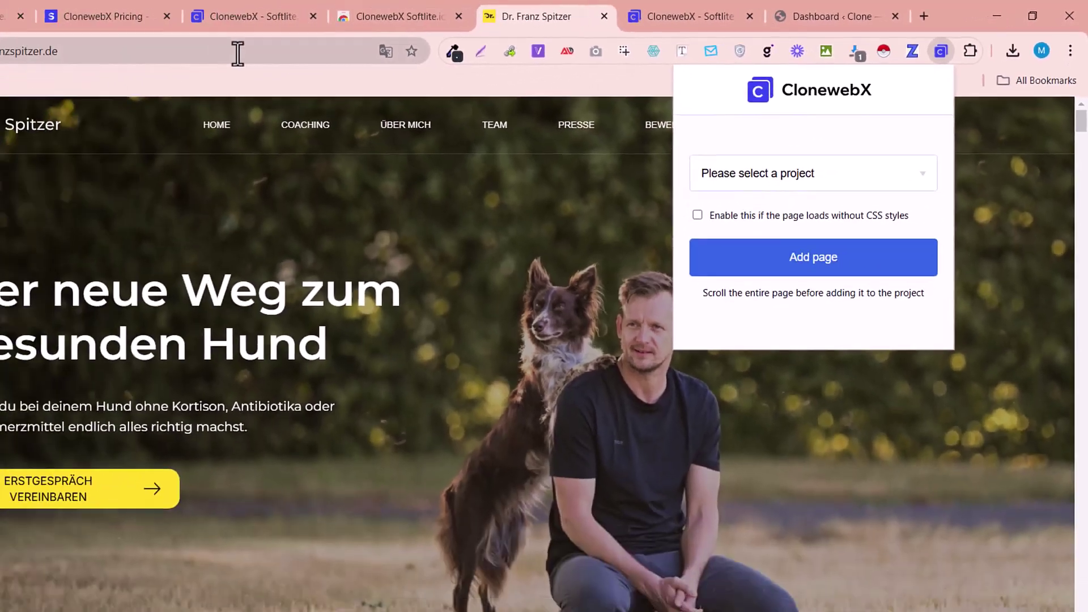
left_click(34, 69)
left_click_drag(1085, 164, 1085, 165)
mouse_move(1085, 108)
left_mouse_down()
mouse_move(1084, 572)
mouse_move(1085, 91)
left_mouse_up()
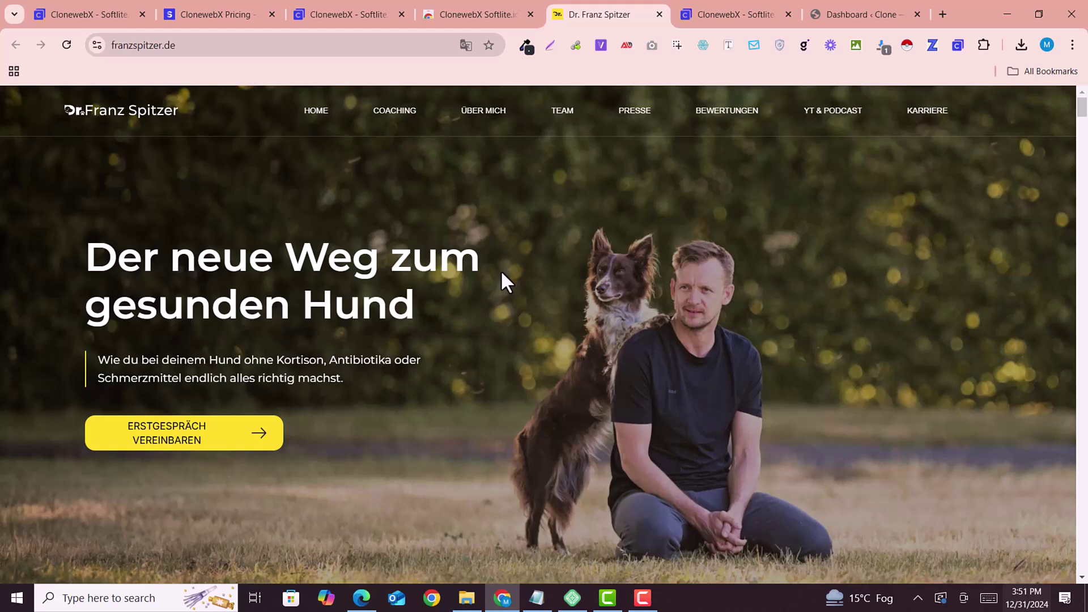
Add the franzspitzer.de homepage to the "Cloning into Gutenberg" project with the ClonewebX extension.
left_click(958, 47)
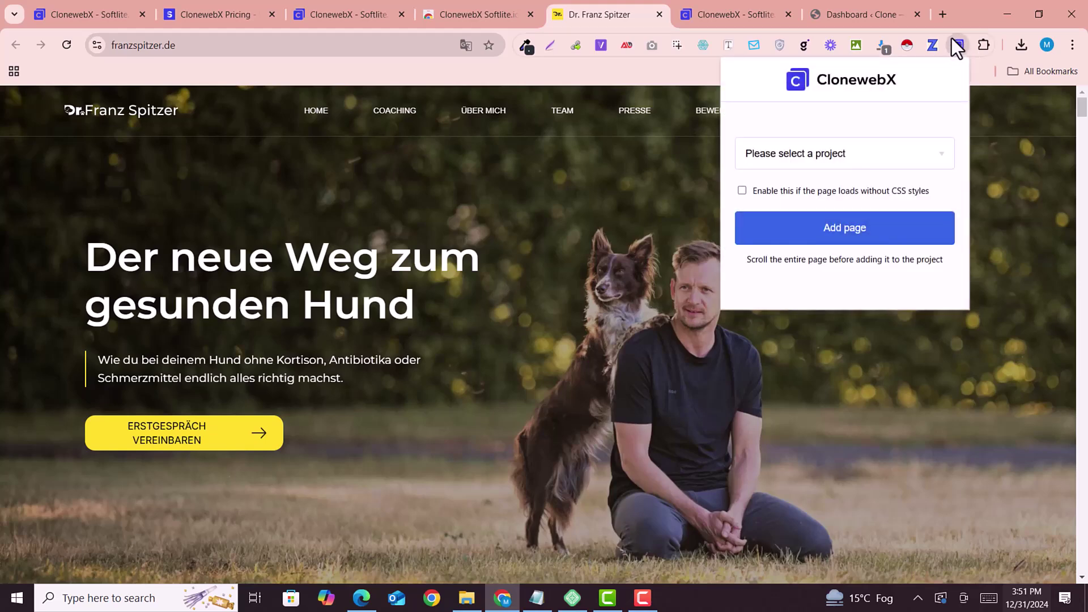
left_click(850, 157)
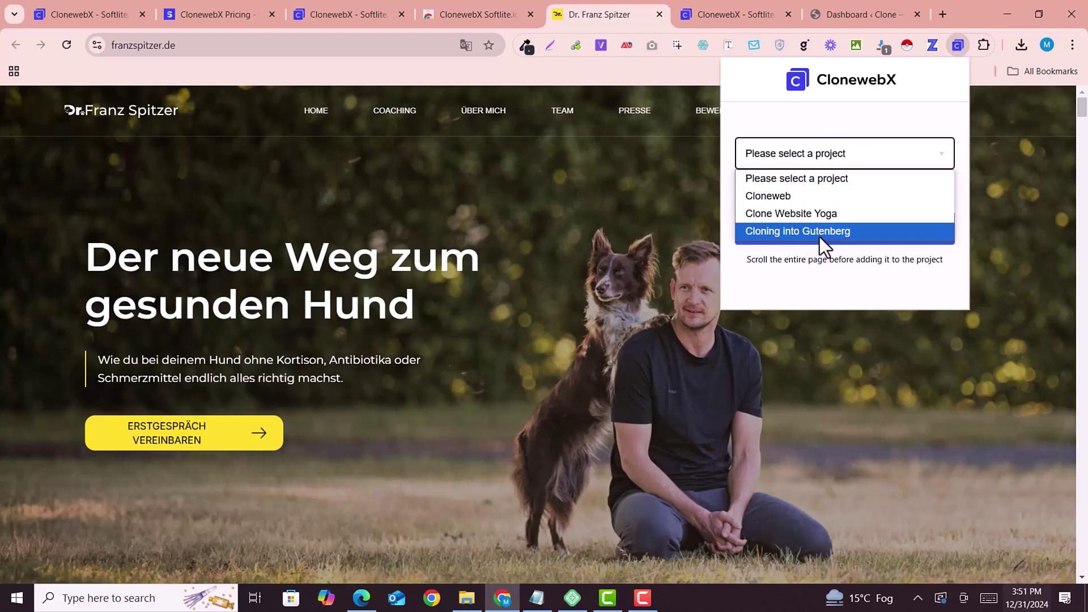
left_click(838, 236)
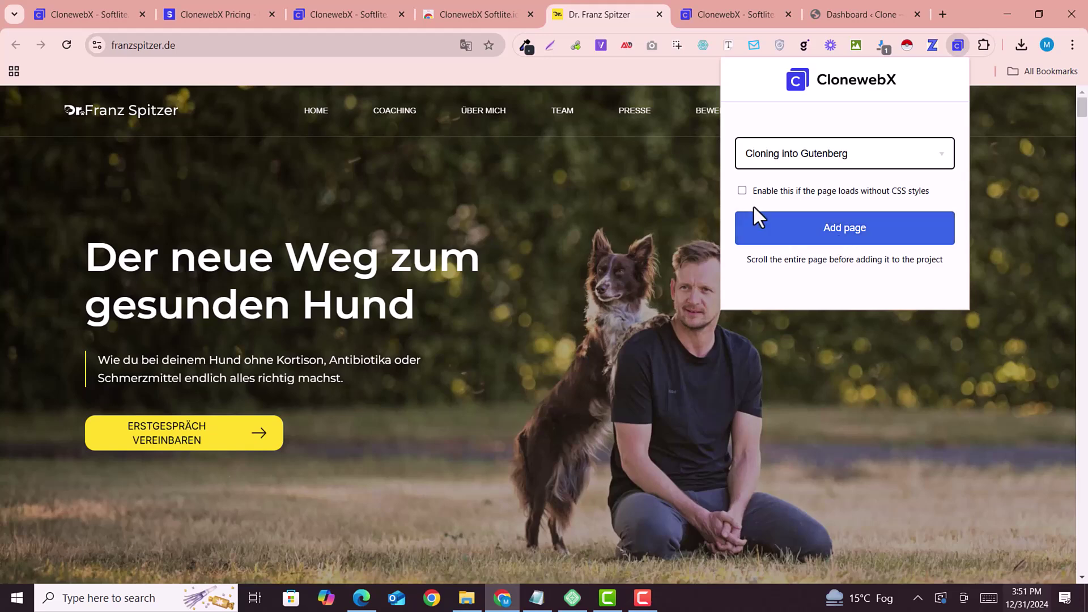
left_click(822, 233)
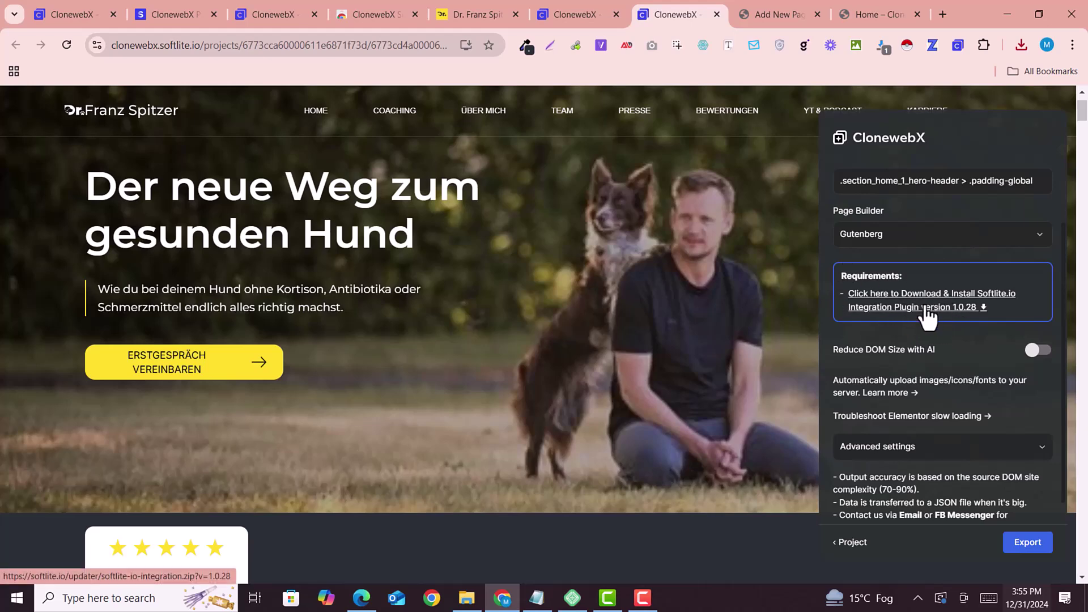
Upload the downloaded softlite-io-integration (1).zip as a new plugin in the WordPress admin and install it.
left_click(1019, 43)
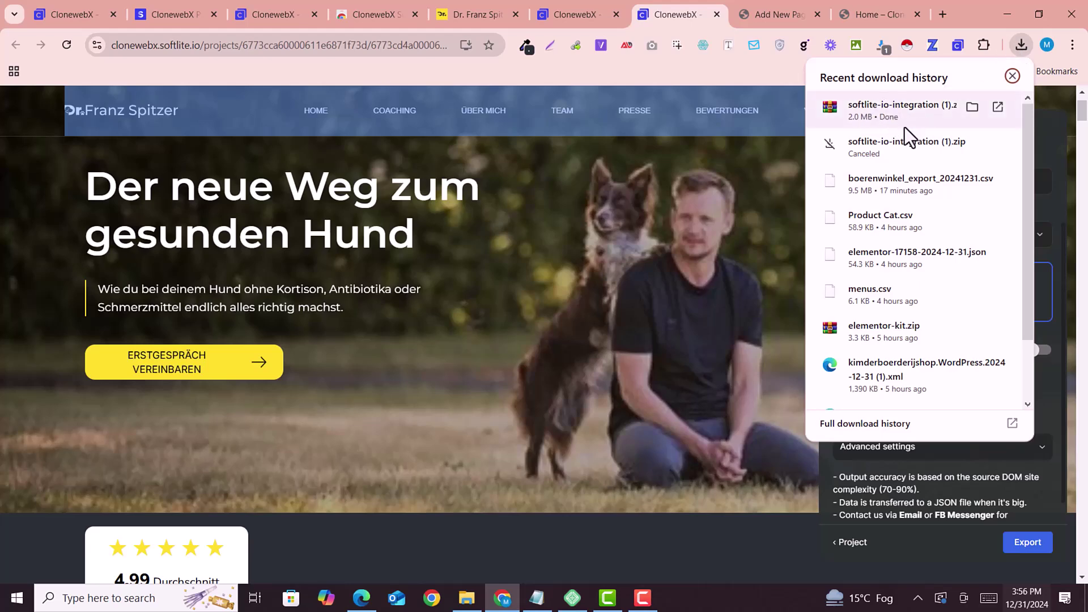
left_click(856, 2)
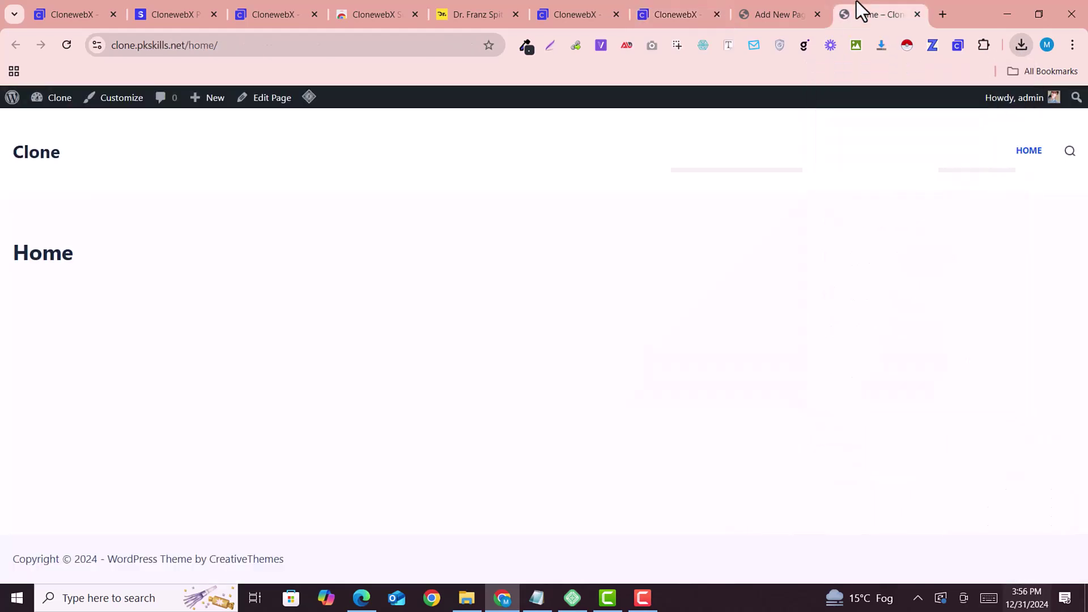
mouse_move(71, 105)
left_click(44, 124)
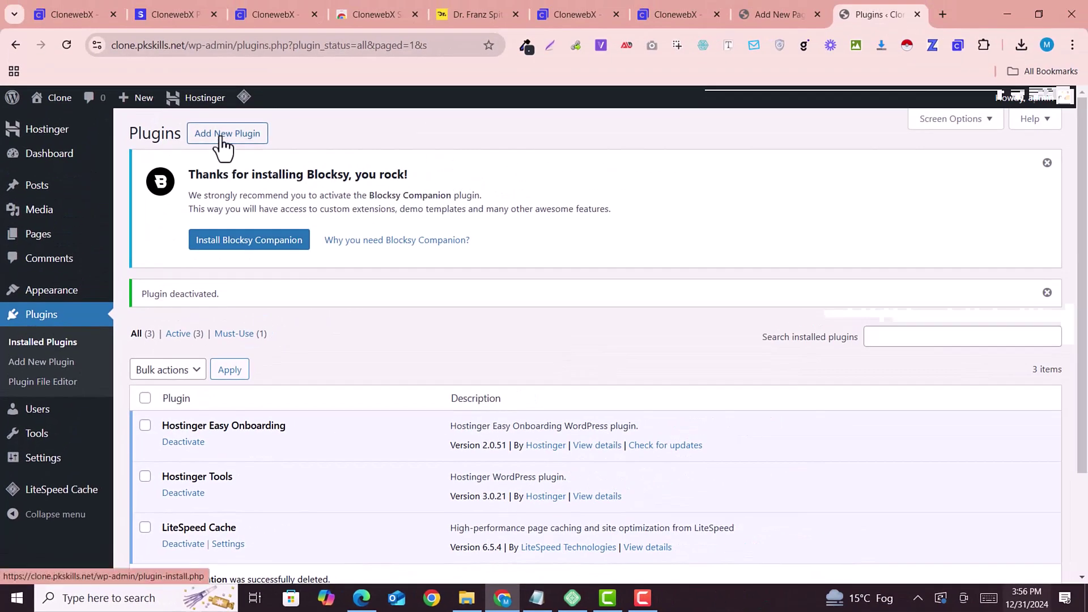
left_click(239, 107)
left_click(242, 134)
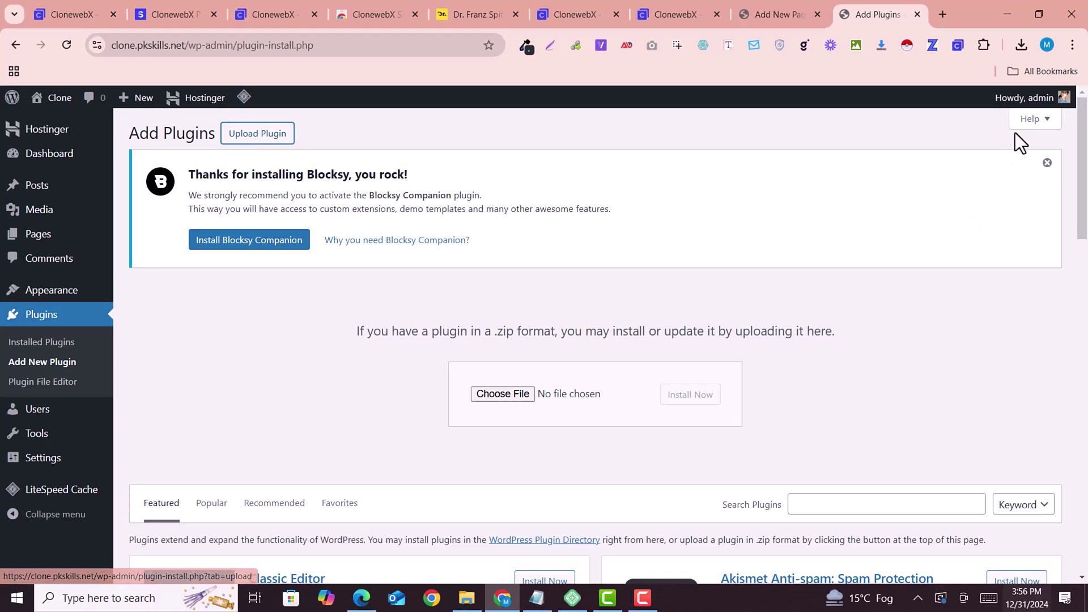
left_click(1026, 46)
left_click_drag(899, 102, 512, 396)
left_click(677, 397)
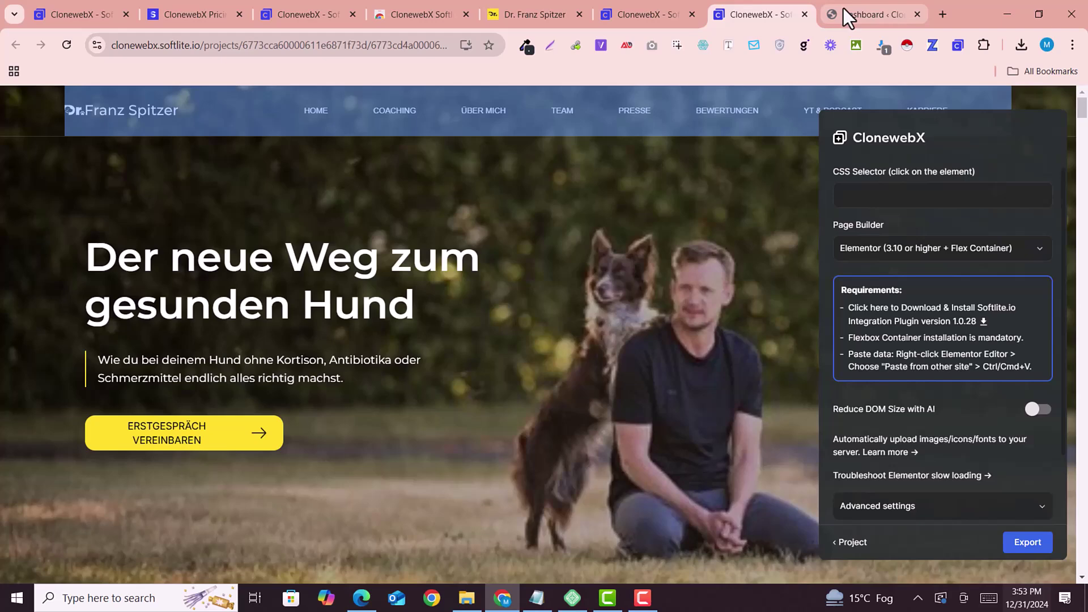
Create a new WordPress page titled "Home" and publish it.
left_click(844, 8)
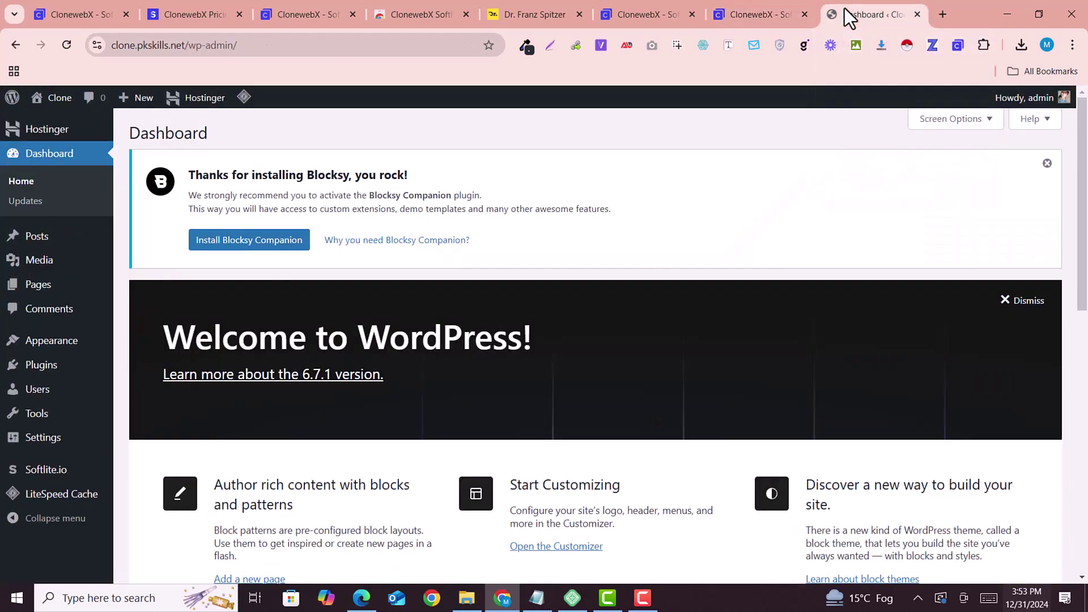
mouse_move(34, 284)
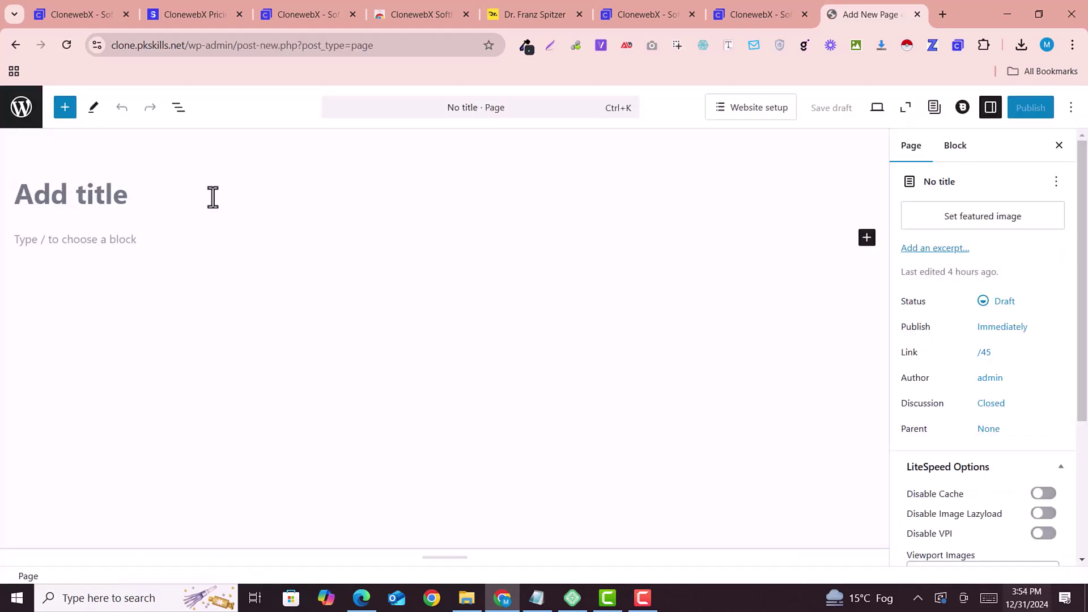
type("Home")
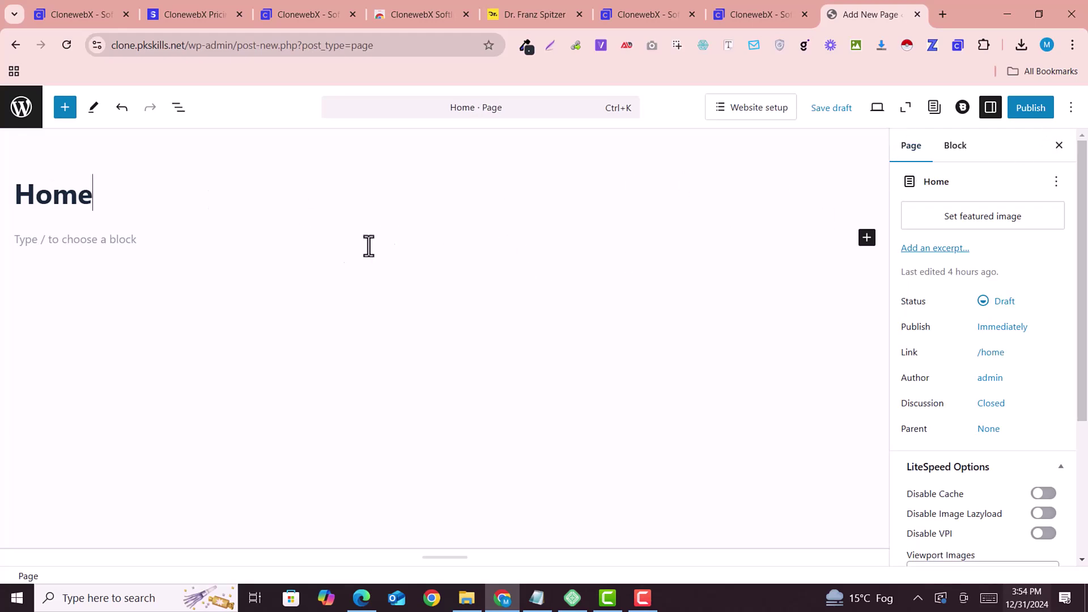
left_click(1029, 111)
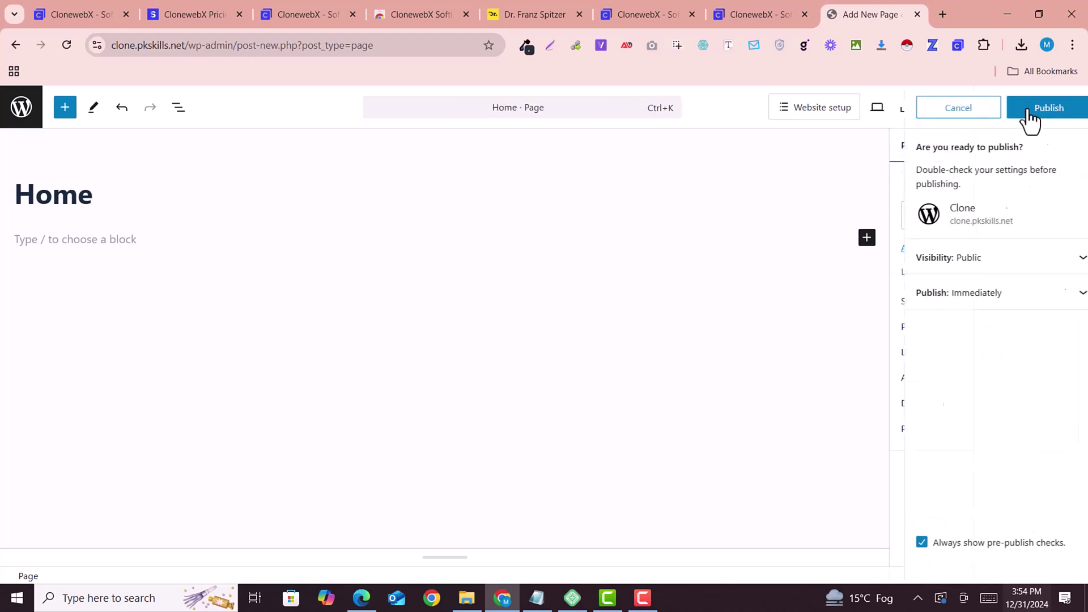
left_click(1027, 109)
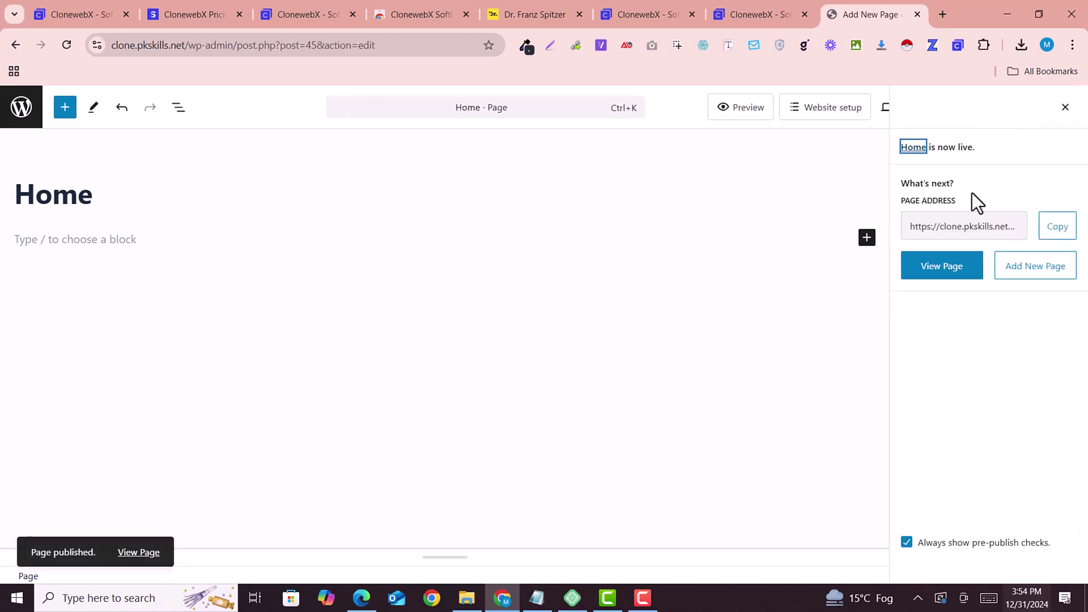
left_click(1065, 108)
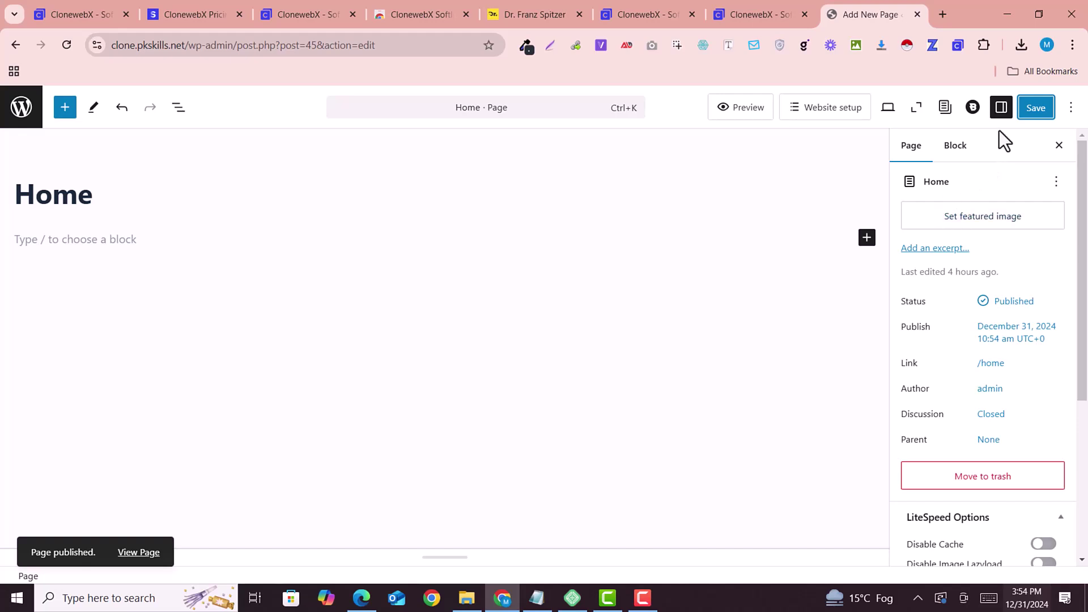
left_click(1057, 147)
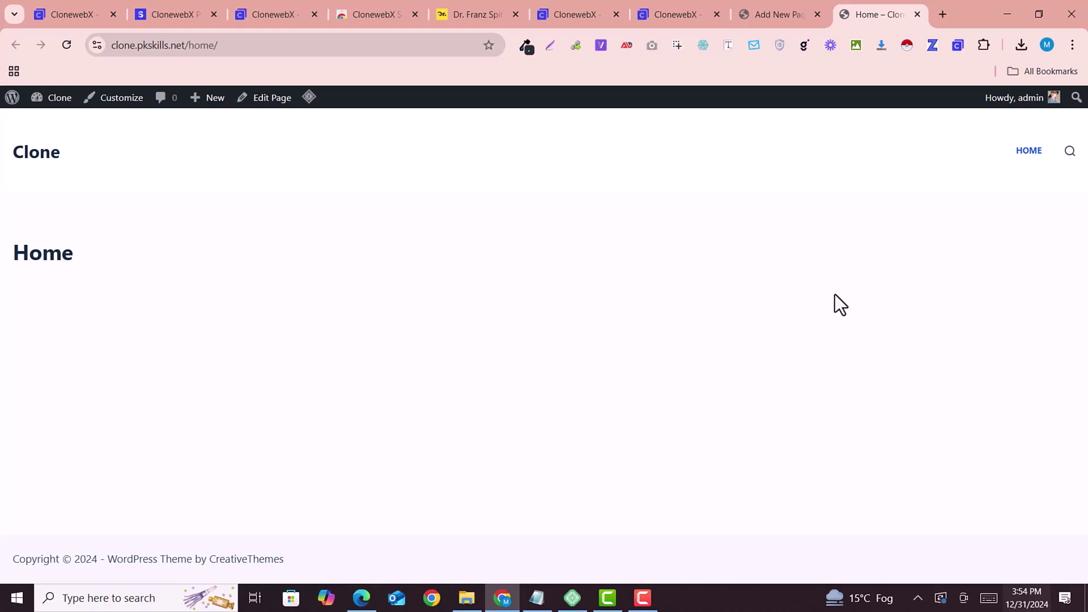
Select the homepage's hero section in ClonewebX using the current selector .section_home_1_hero-header > .padding-global.
left_click(755, 3)
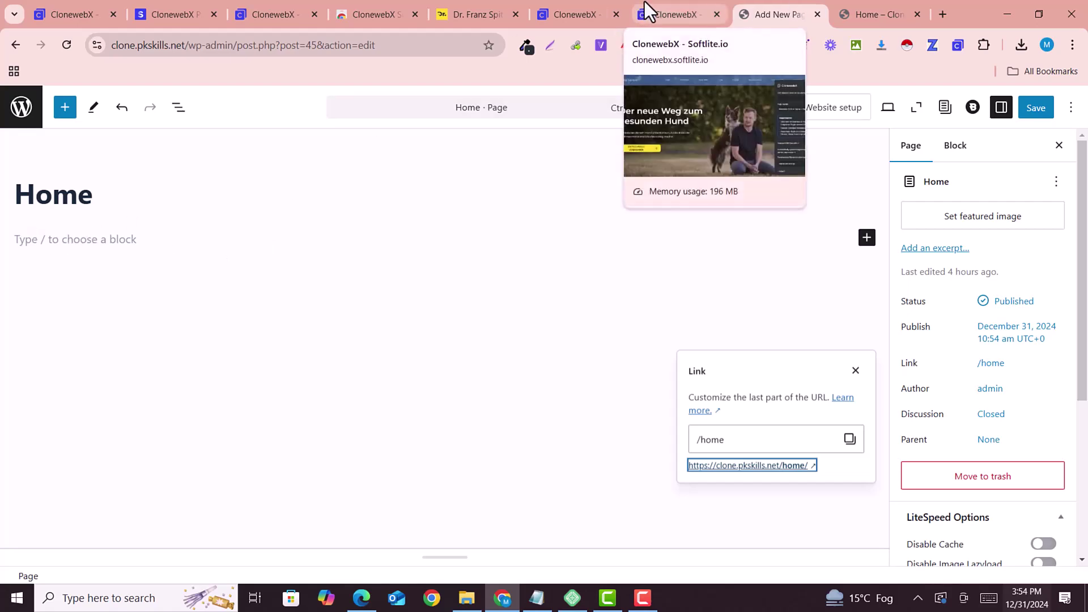
left_click(655, 15)
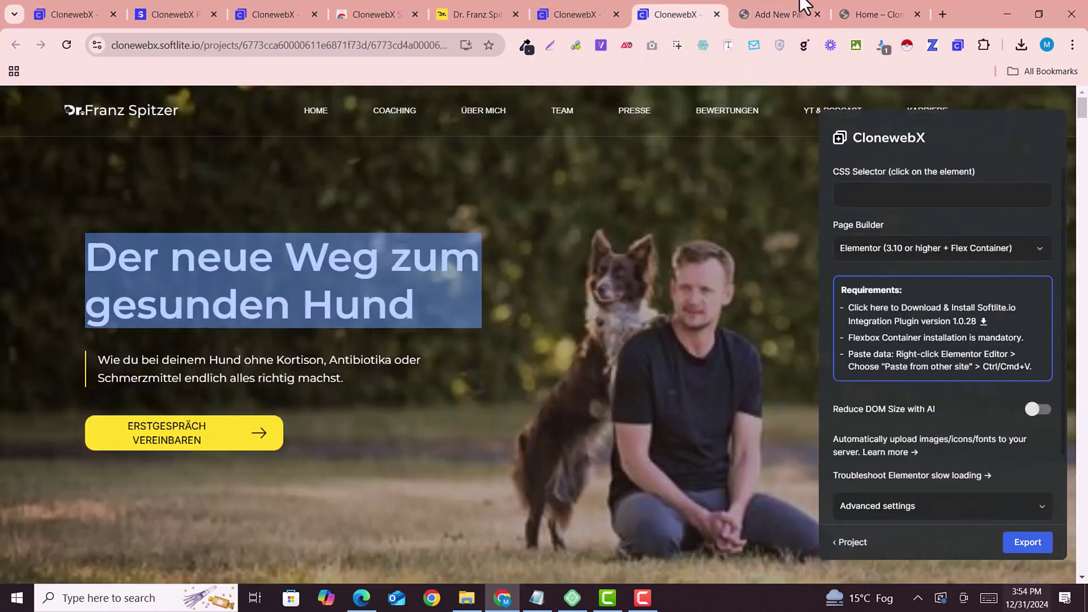
key("ctrl+Tab")
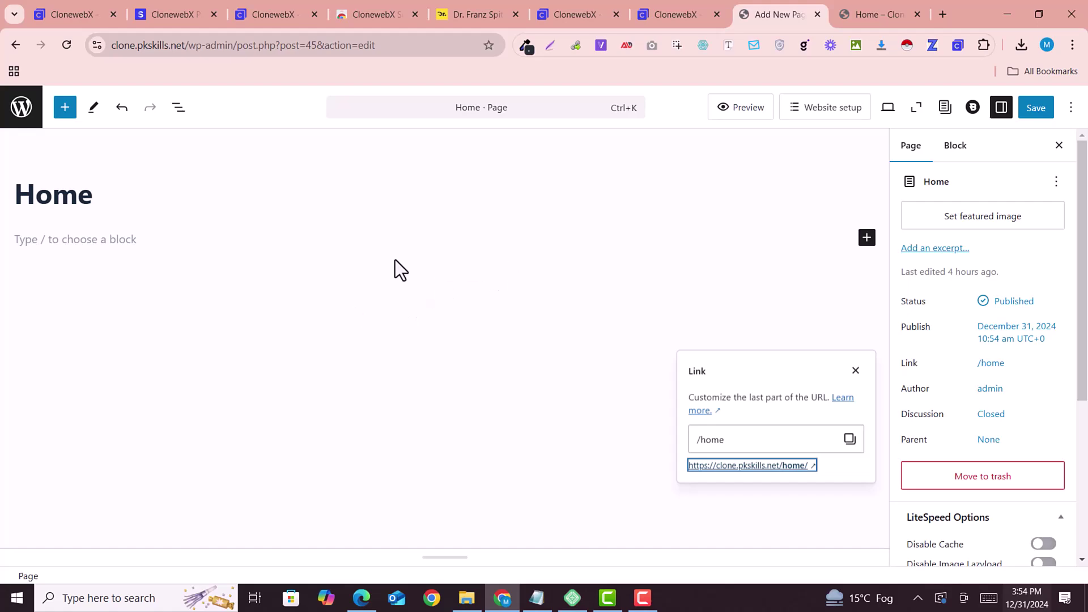
left_click(691, 1)
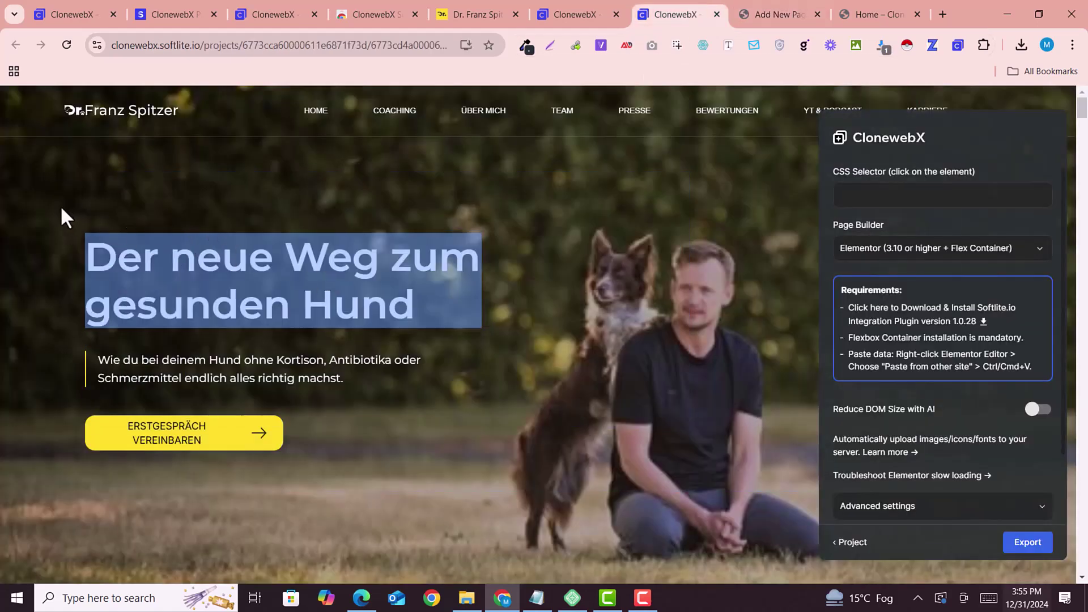
scroll(70, 227, "down", 1)
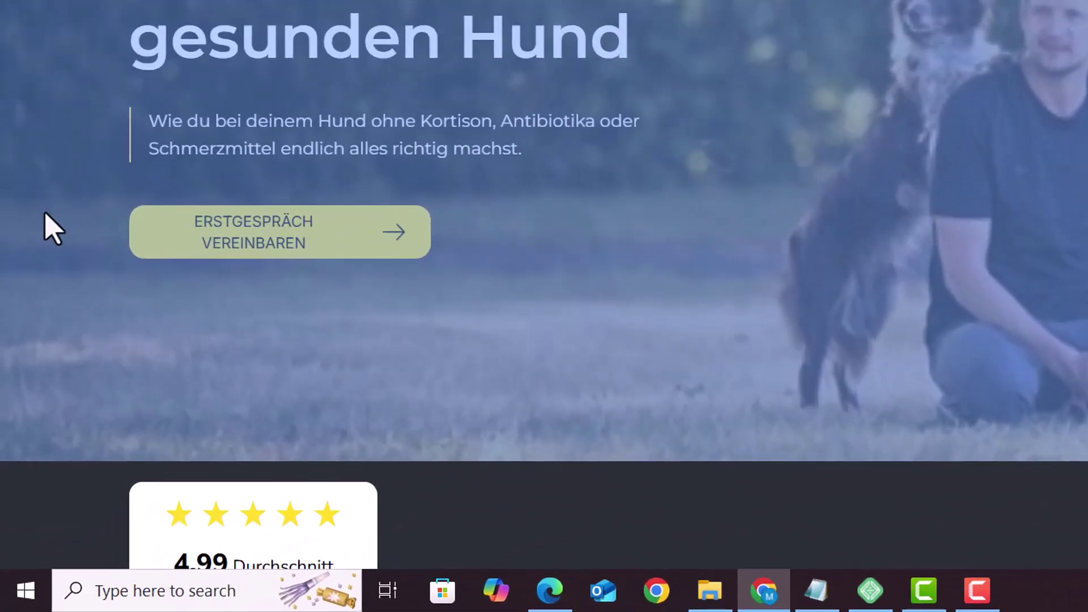
left_click(28, 347)
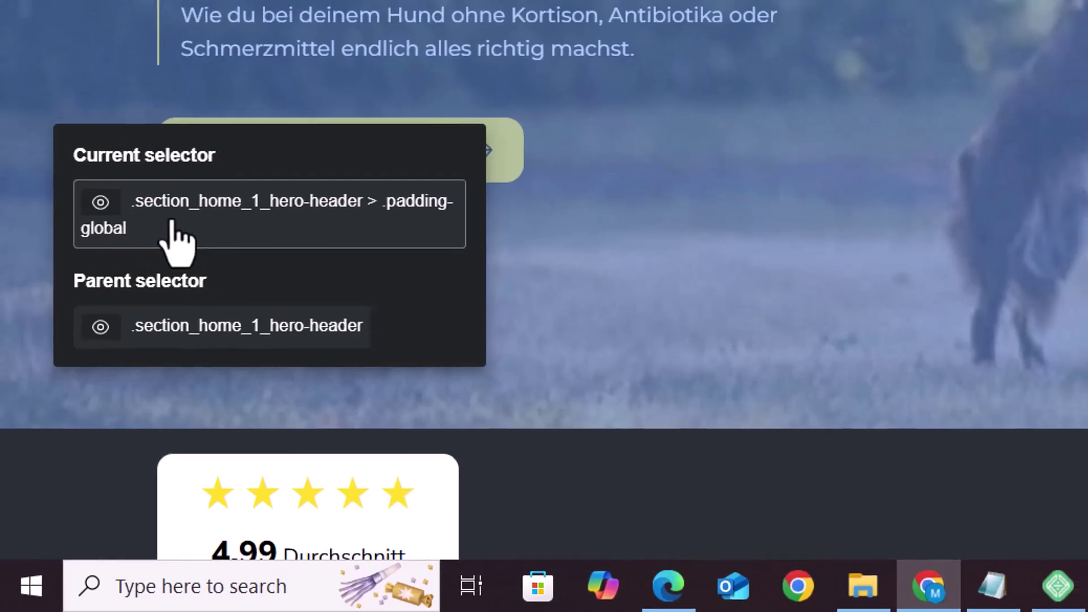
left_click(173, 214)
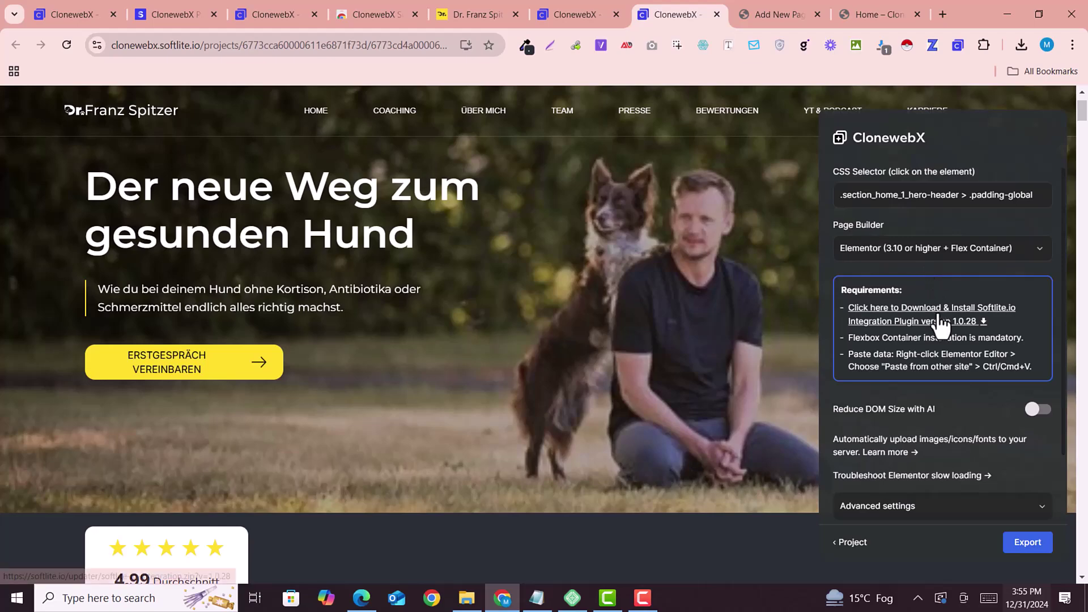
Set the ClonewebX page builder to Gutenberg for the selected hero section.
scroll(942, 320, "down", 2)
scroll(942, 340, "up", 3)
left_click(875, 257)
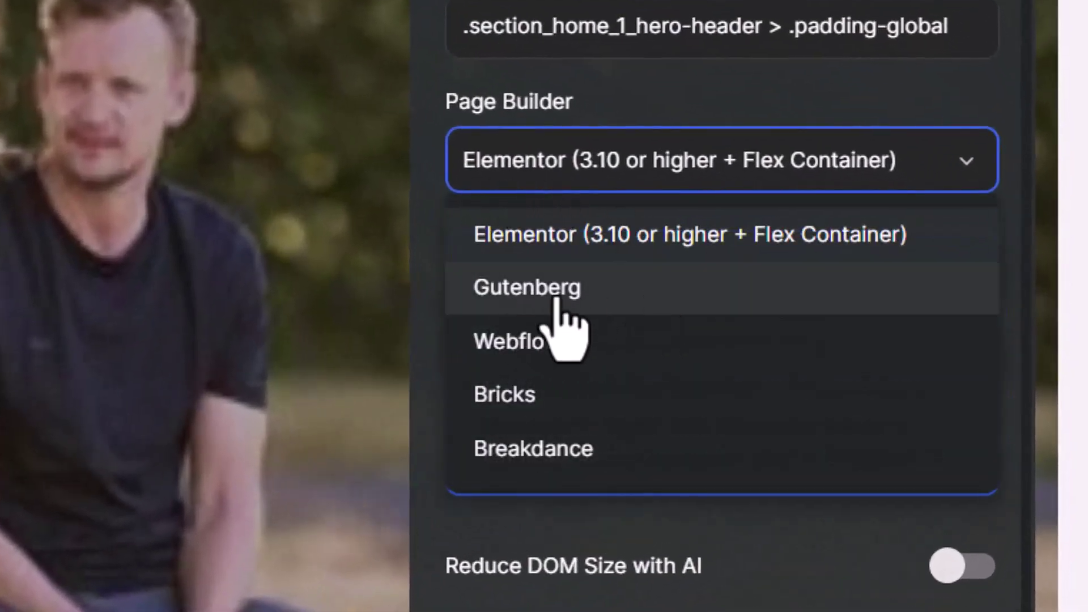
left_click(557, 298)
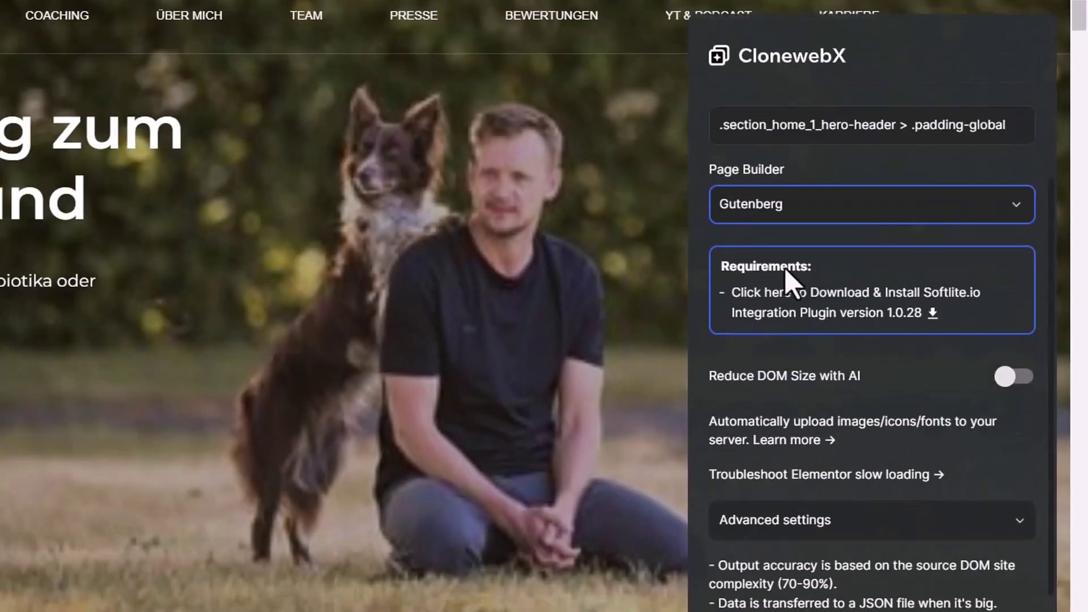
scroll(839, 340, "down", 1)
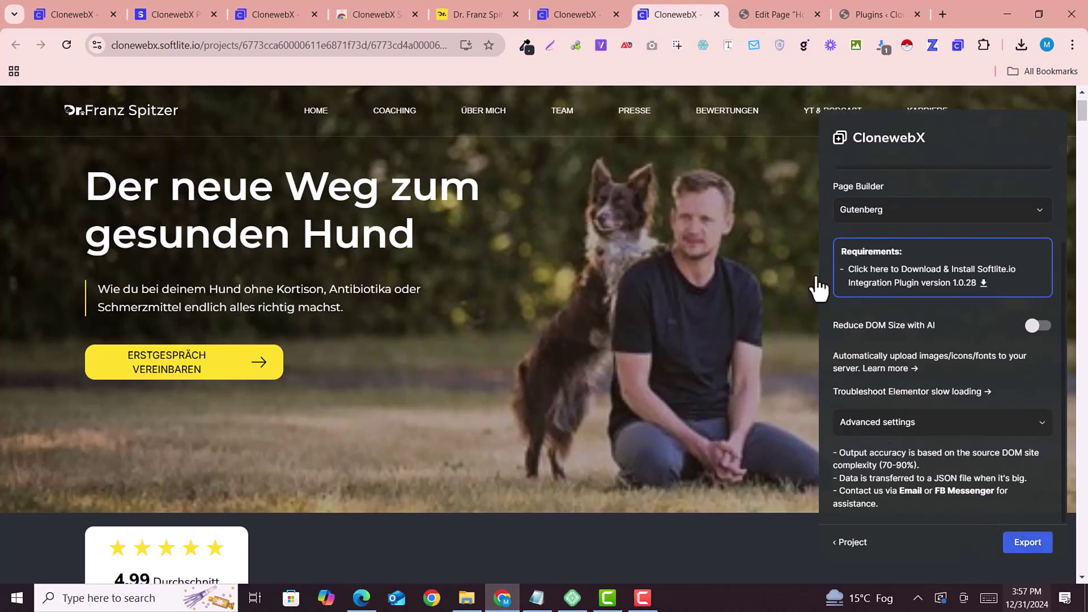
Paste the exported hero section into the empty block of the WordPress Home page and look over the pasted layout.
left_click(773, 3)
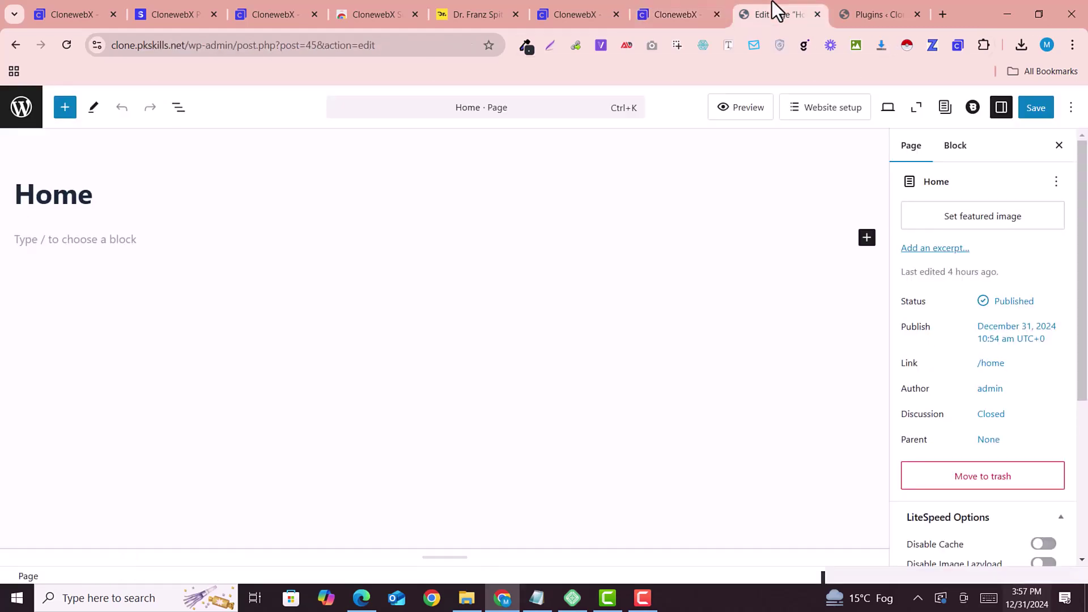
left_click(109, 239)
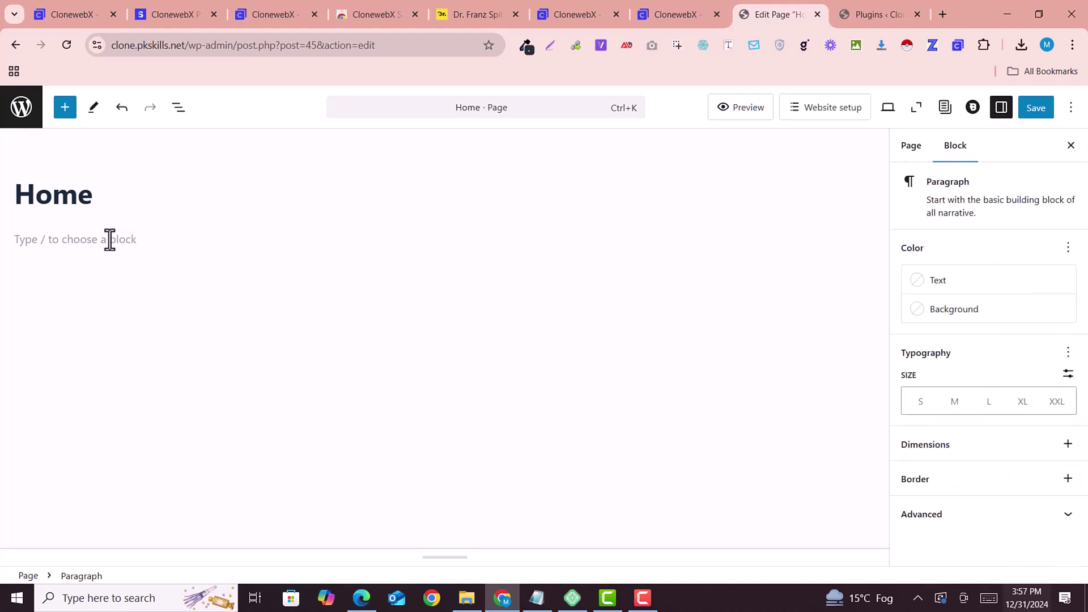
key("ctrl+v")
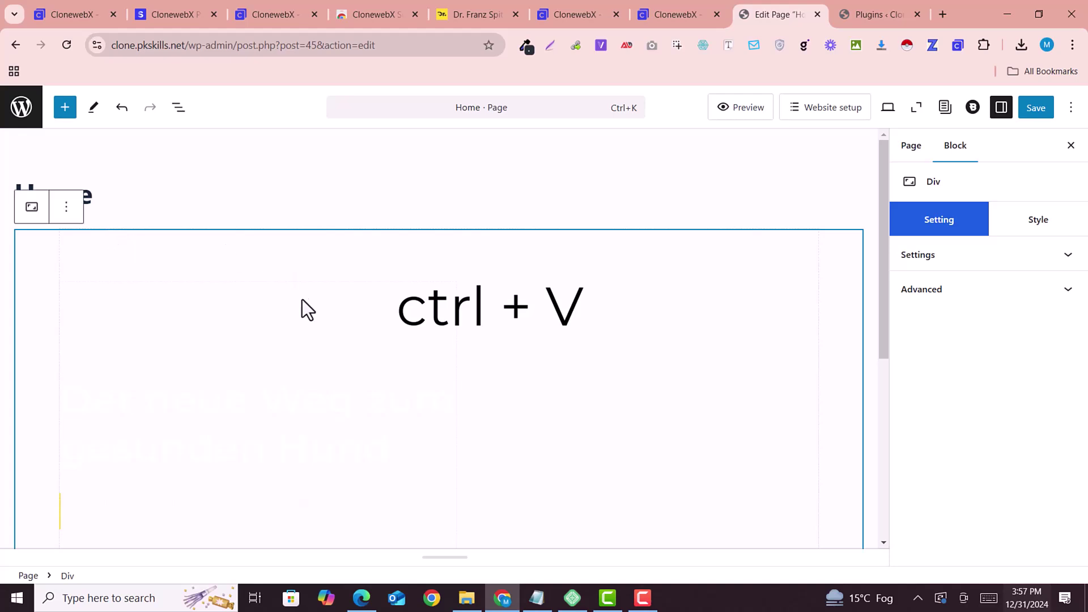
scroll(297, 306, "down", 2)
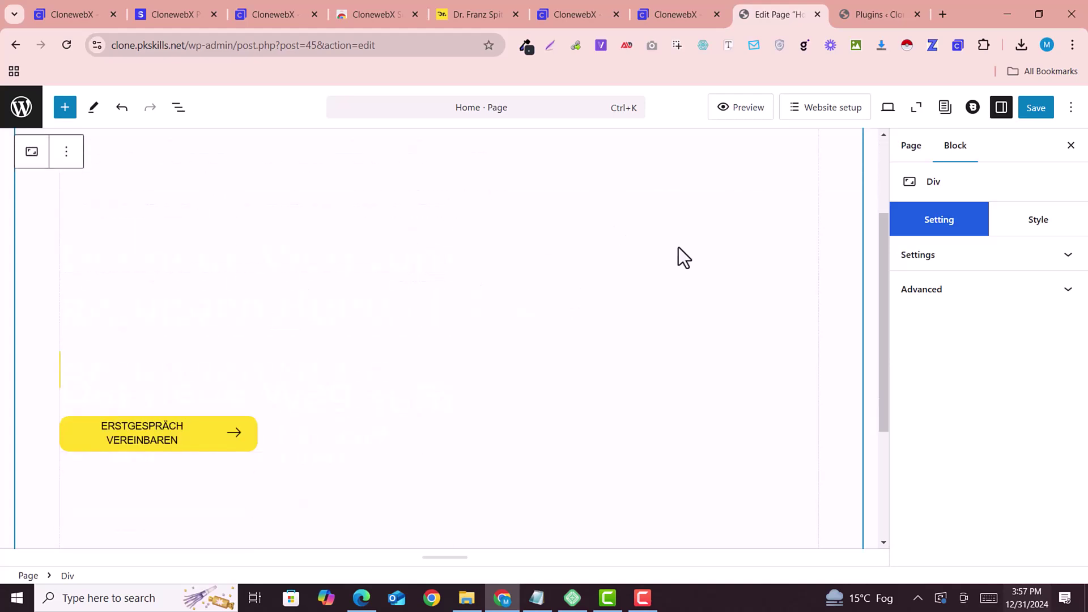
scroll(733, 277, "up", 2)
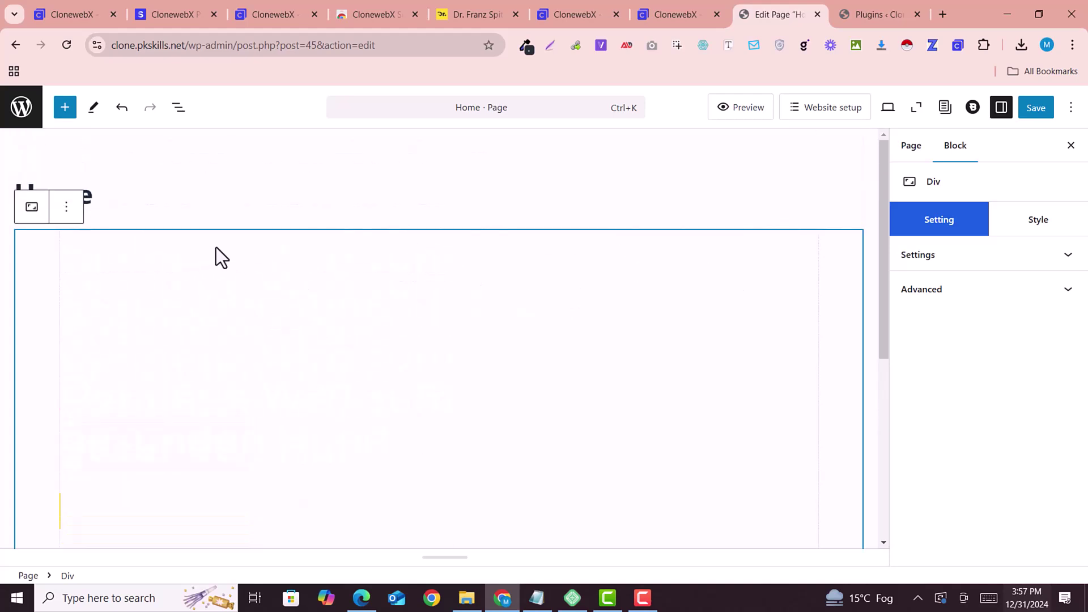
Look over the pasted hero section on the Home page from its upper edge to its lower edge.
scroll(470, 280, "down", 1)
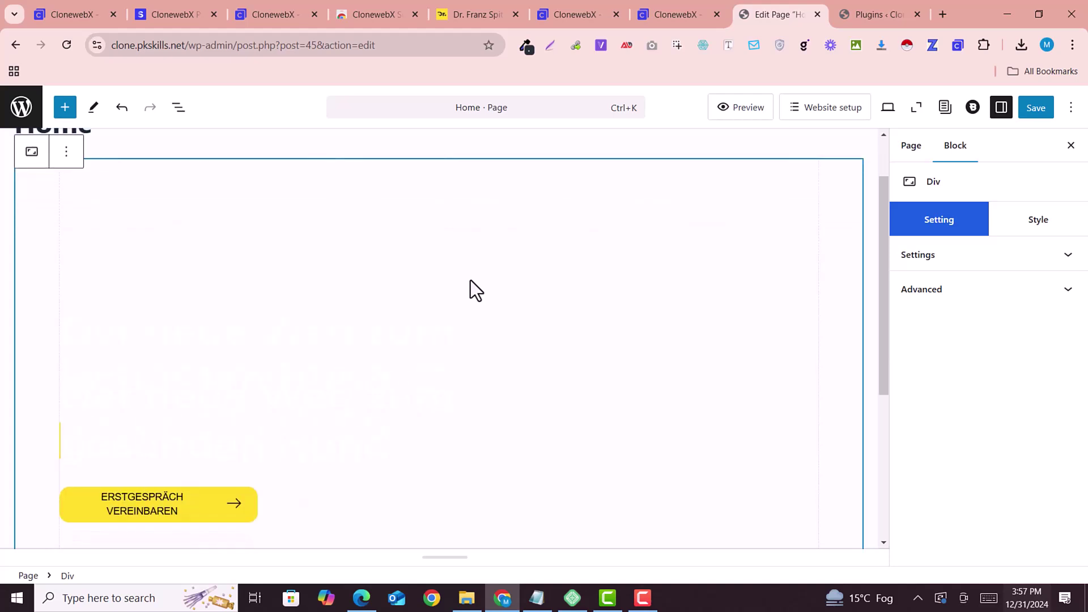
scroll(470, 280, "up", 1)
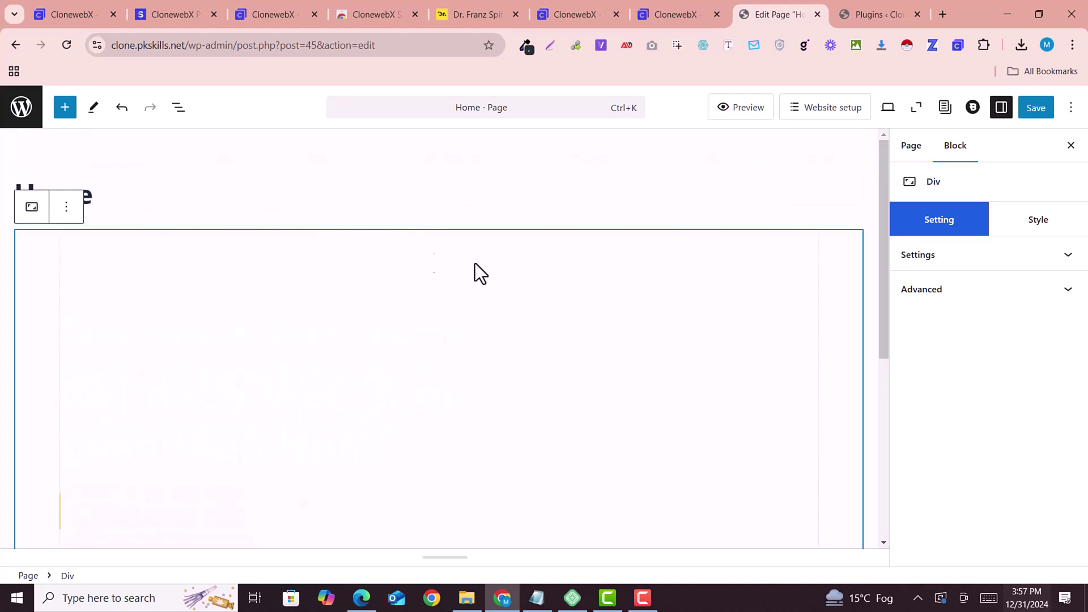
scroll(465, 265, "down", 1)
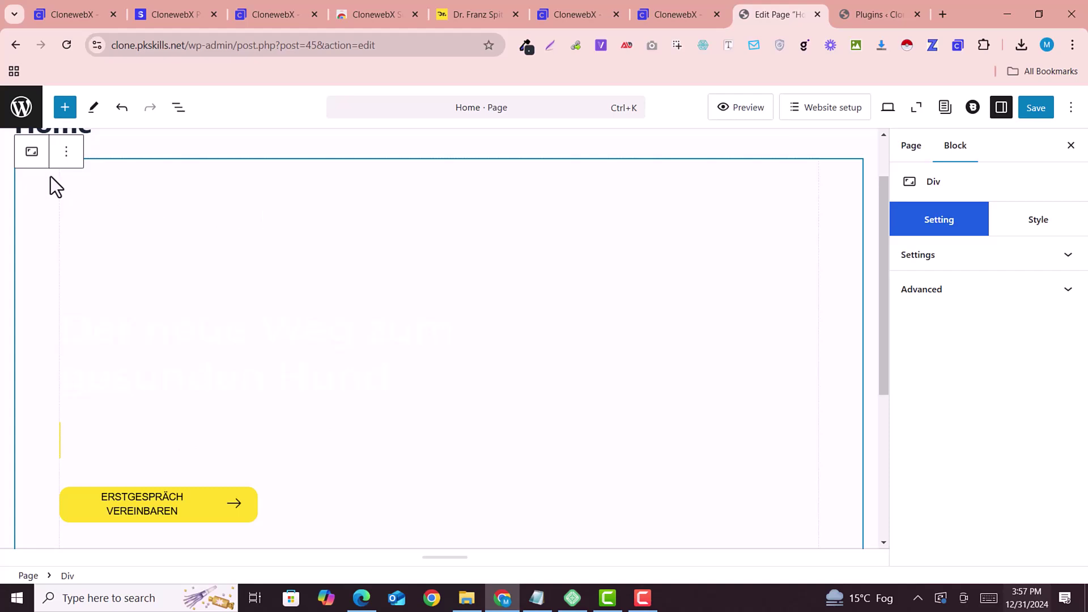
scroll(374, 209, "up", 1)
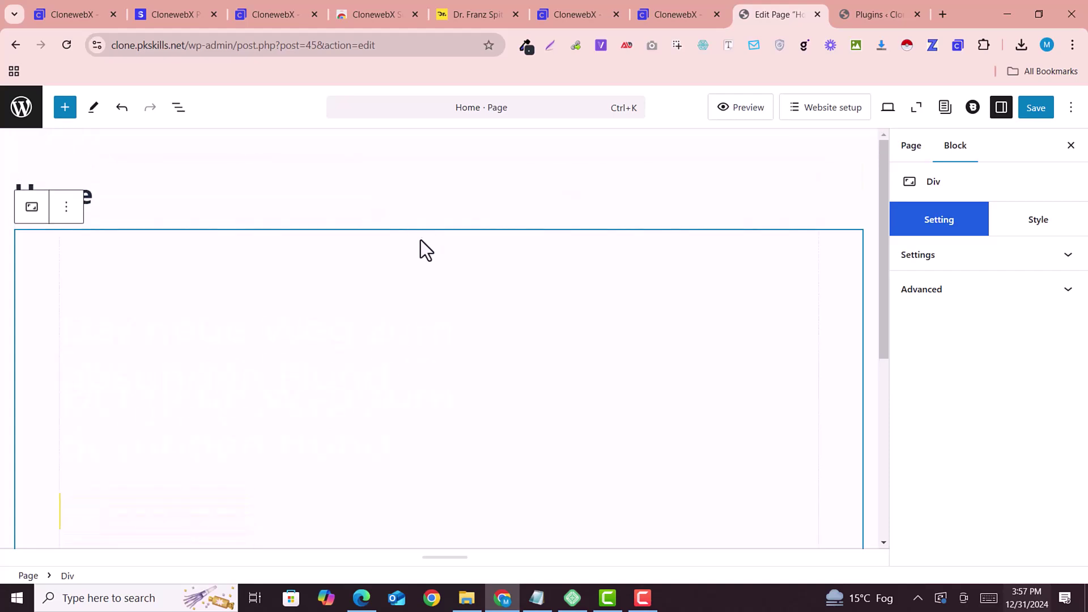
scroll(413, 284, "down", 4)
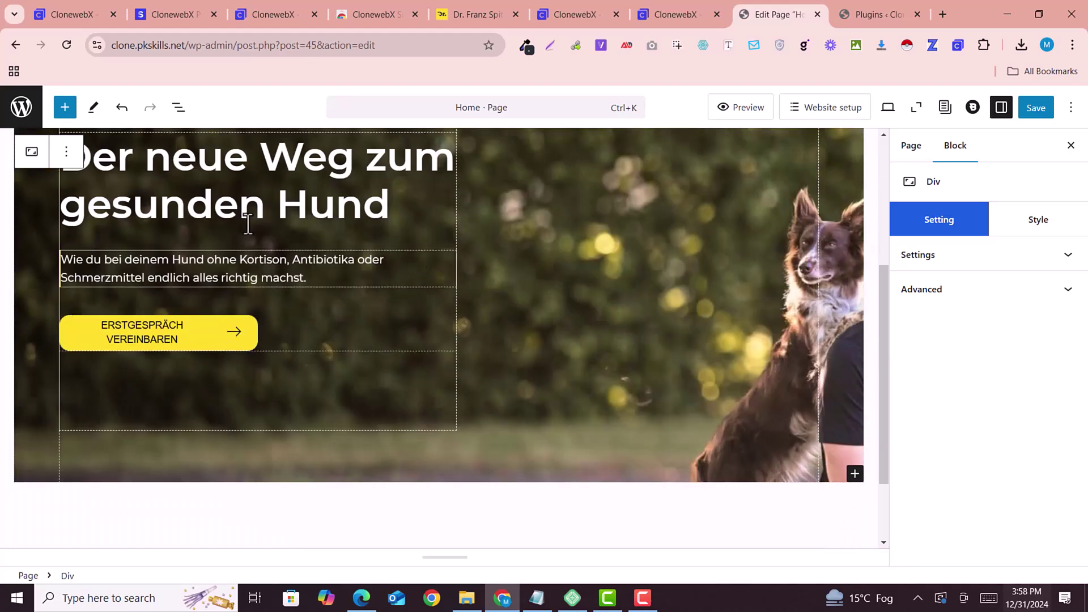
scroll(123, 283, "up", 3)
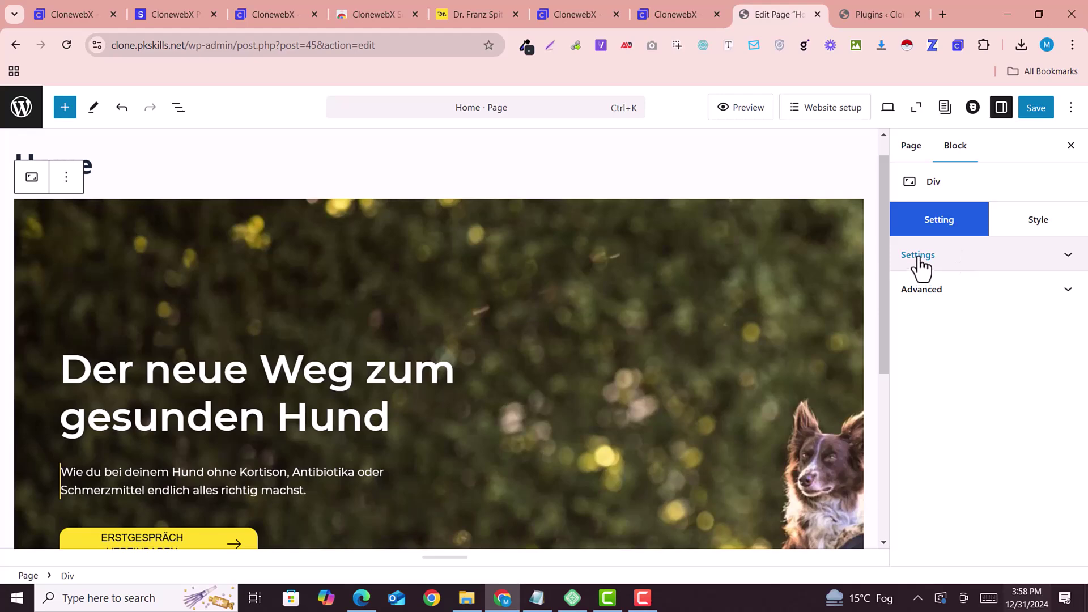
Set the background image position of the hero section's outer Div block to Center center.
left_click(1040, 234)
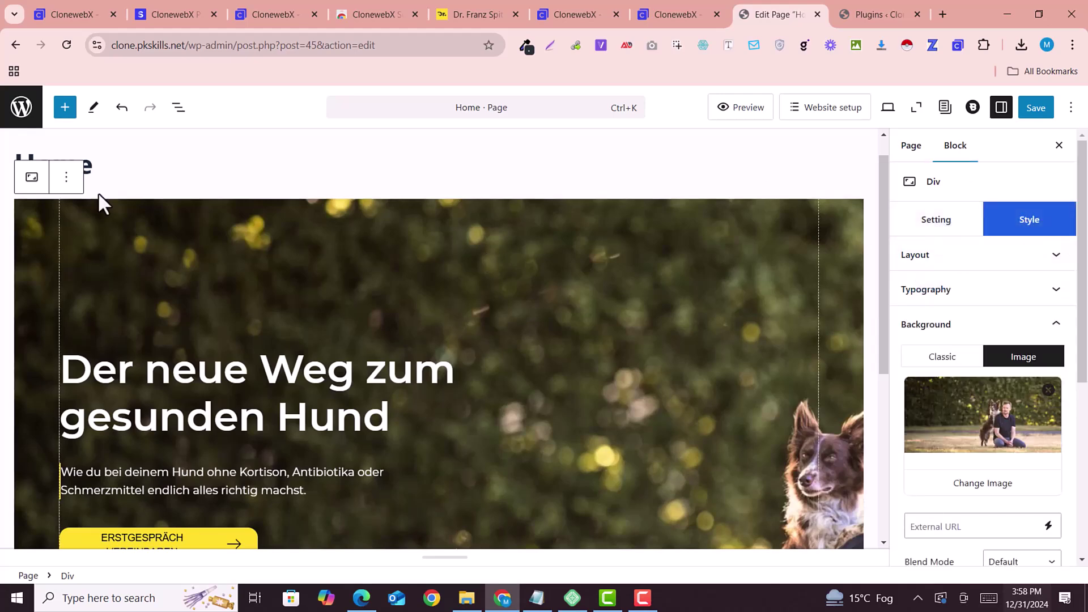
scroll(99, 292, "up", 1)
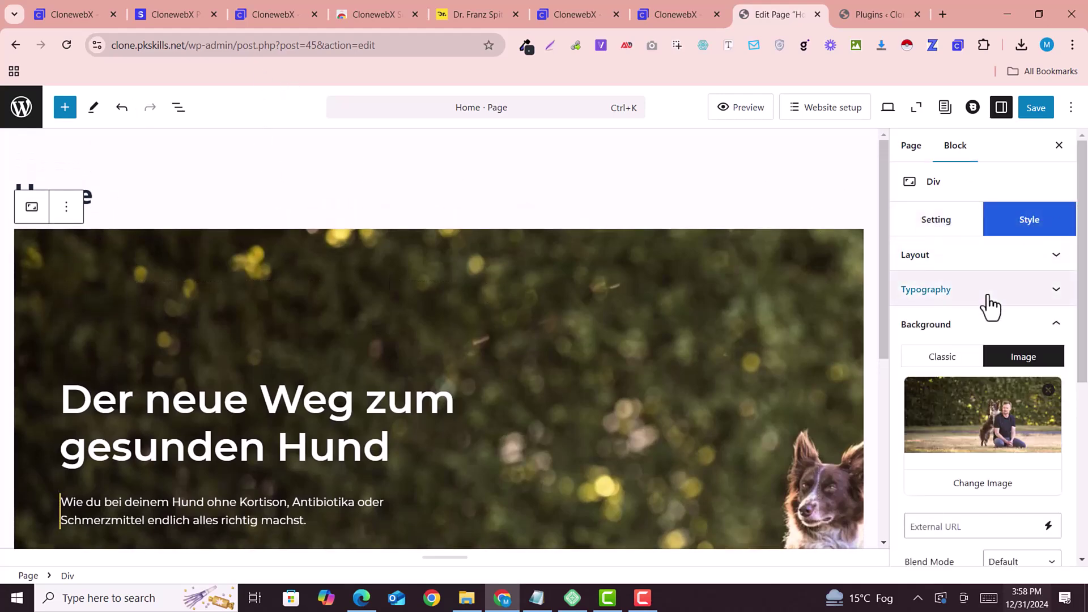
scroll(971, 374, "down", 4)
scroll(974, 292, "up", 1)
scroll(966, 317, "up", 3)
scroll(990, 354, "down", 3)
scroll(998, 289, "down", 2)
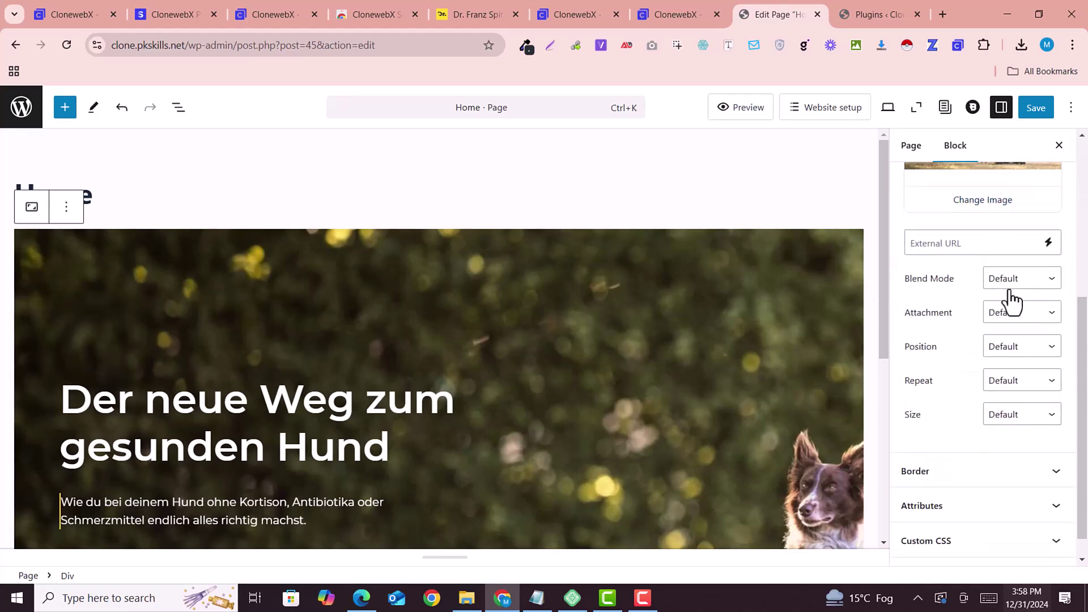
left_click(1037, 314)
left_click(1021, 333)
left_click(1015, 348)
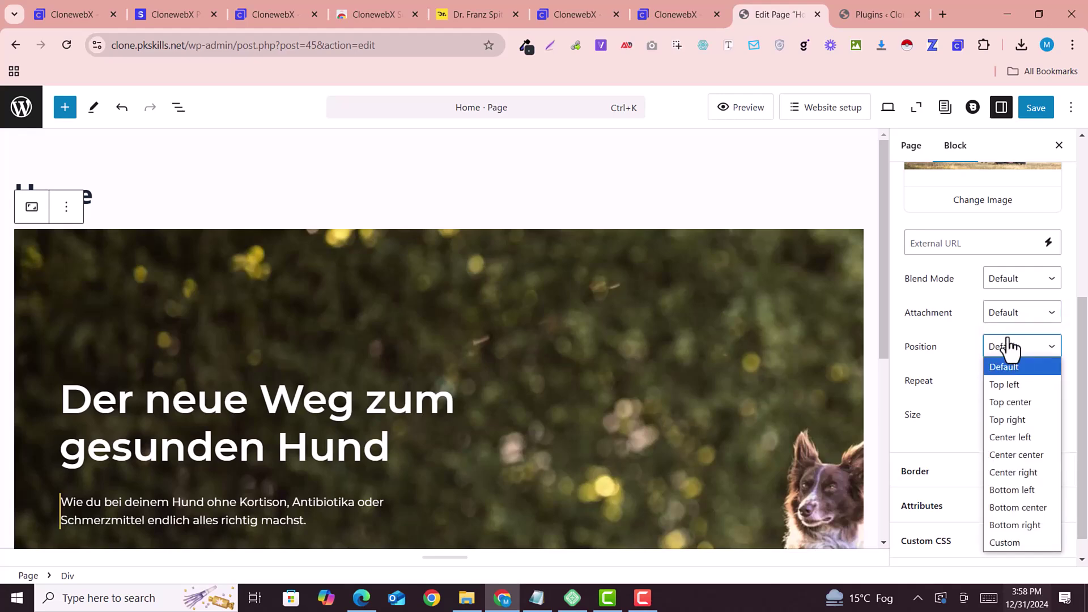
left_click(1018, 458)
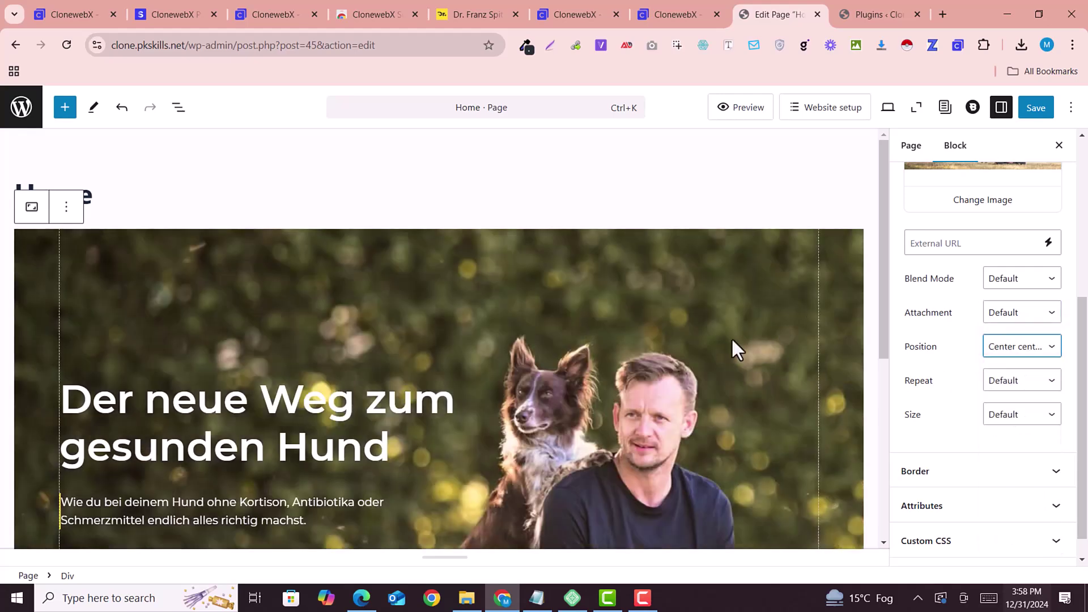
Set the background image size of the hero section's Div block to Cover.
scroll(733, 343, "down", 2)
left_click(1006, 383)
left_click(1006, 401)
left_click(1003, 415)
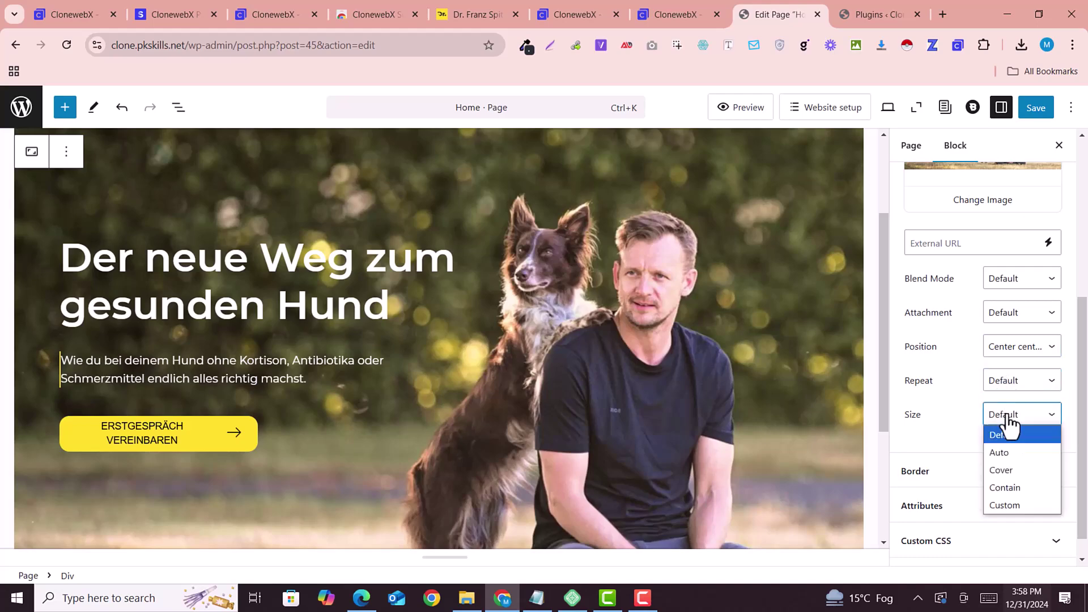
left_click(998, 471)
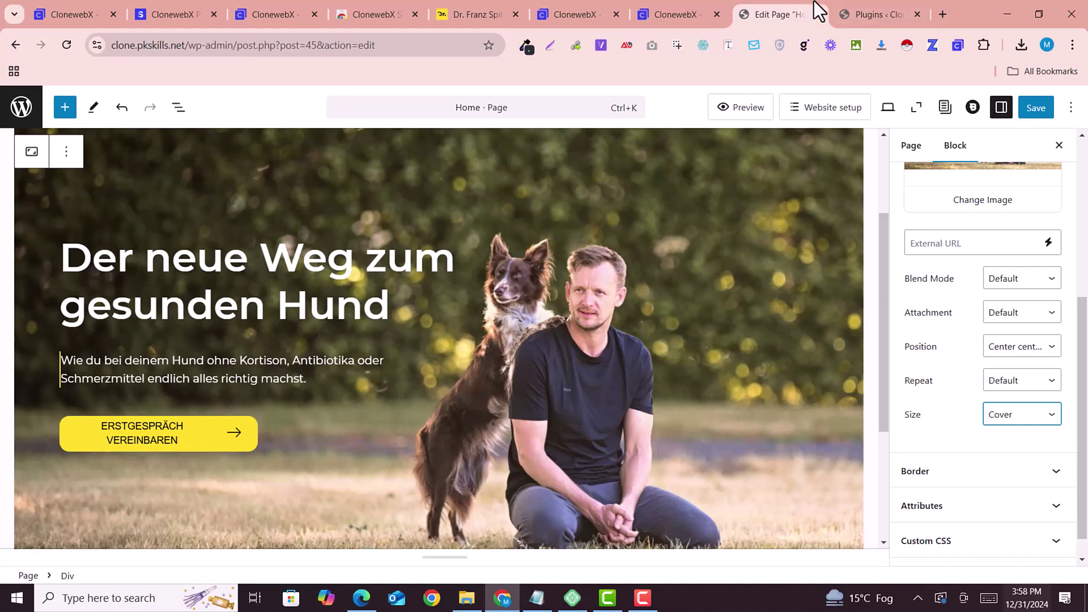
Compare the pasted hero section with the original hero on franzspitzer.de and return to the WordPress page editor.
left_click(851, 3)
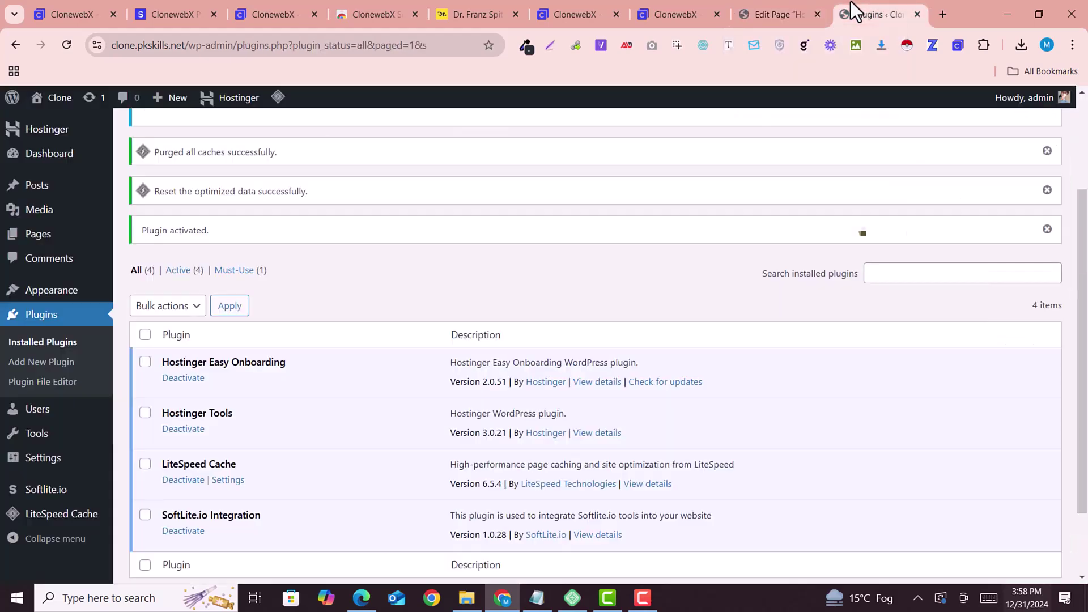
left_click(800, 2)
left_click(518, 2)
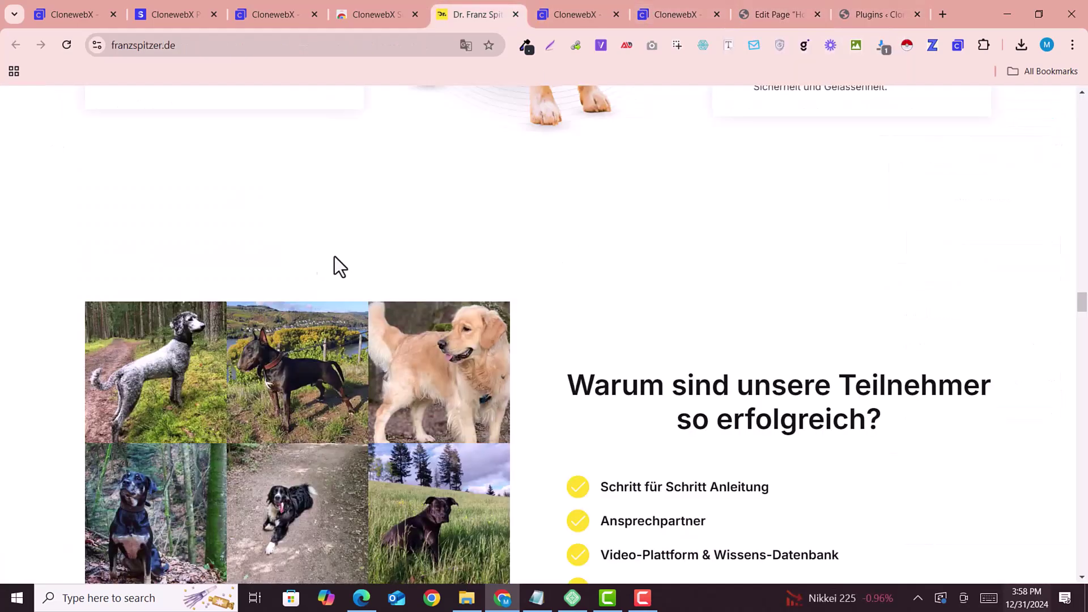
scroll(369, 272, "up", 12)
left_click_drag(1084, 269, 1087, 86)
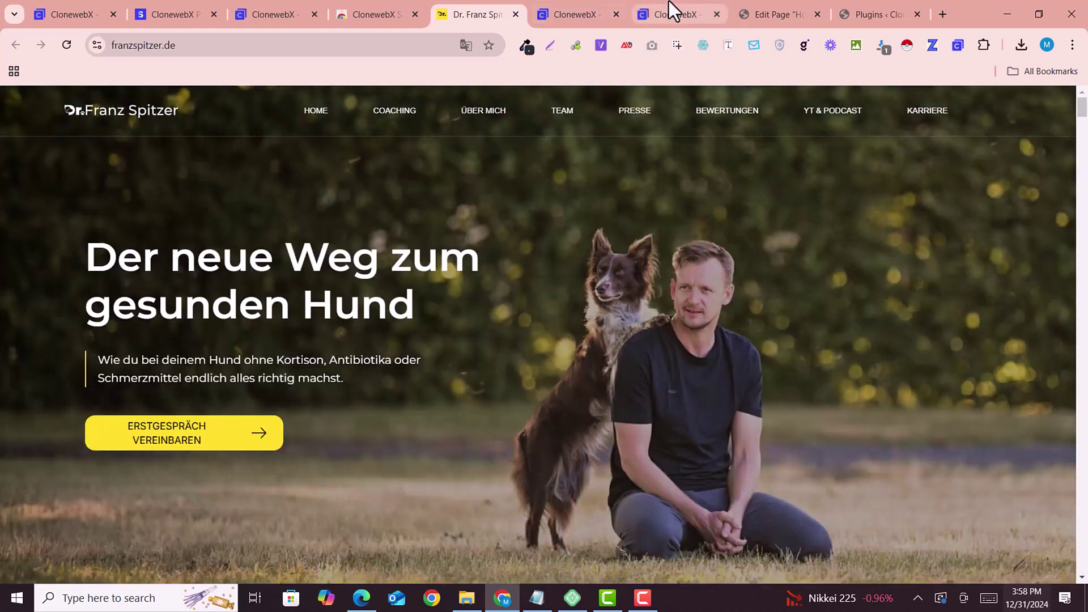
left_click(752, 1)
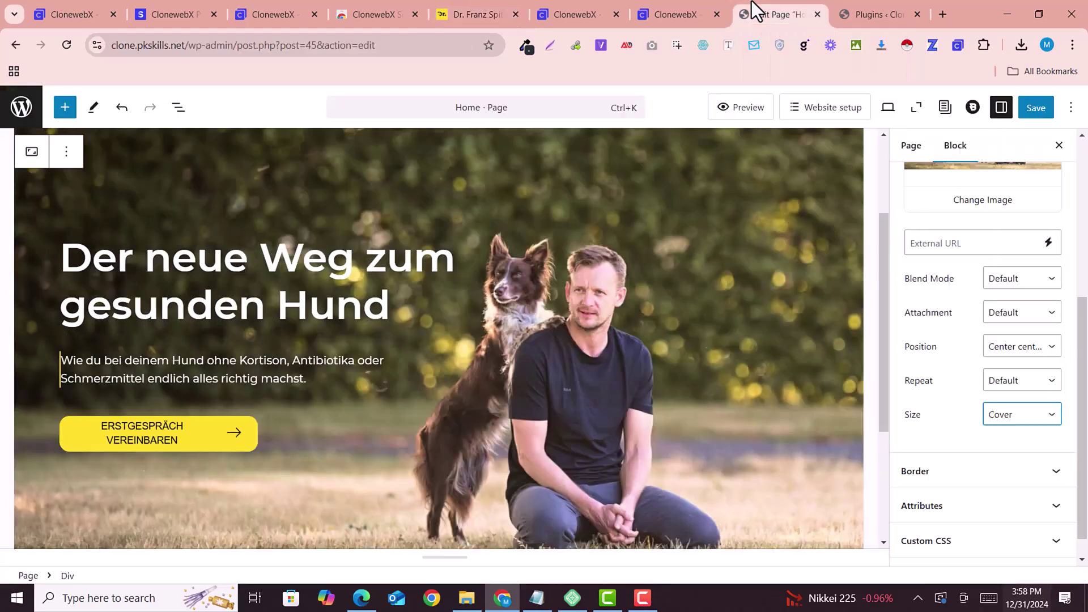
Preview the hero section in Tablet and Mobile view and switch back to Desktop view.
scroll(749, 288, "up", 3)
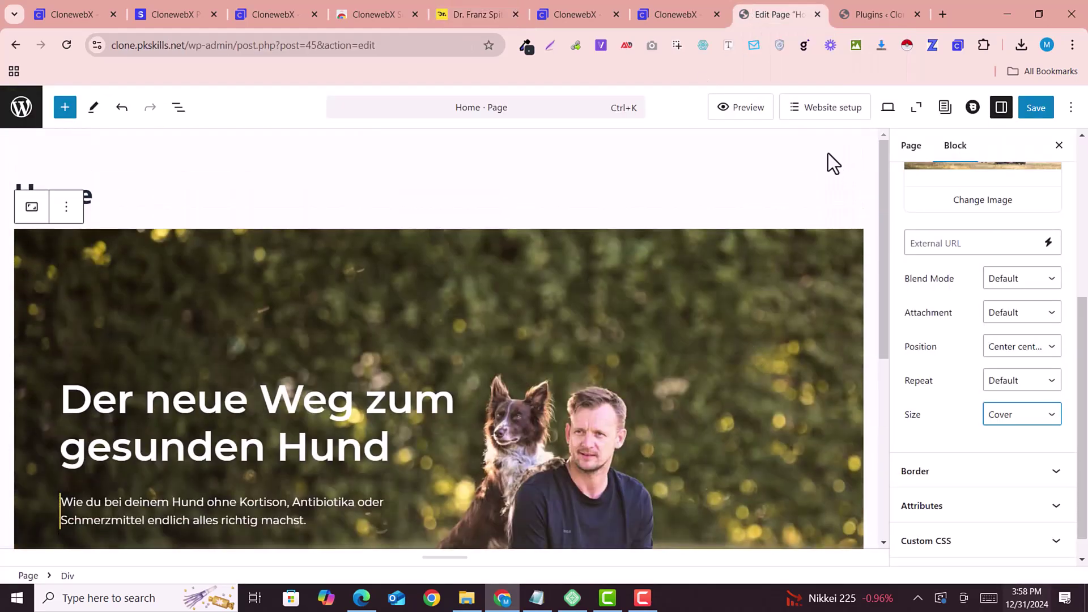
left_click(894, 116)
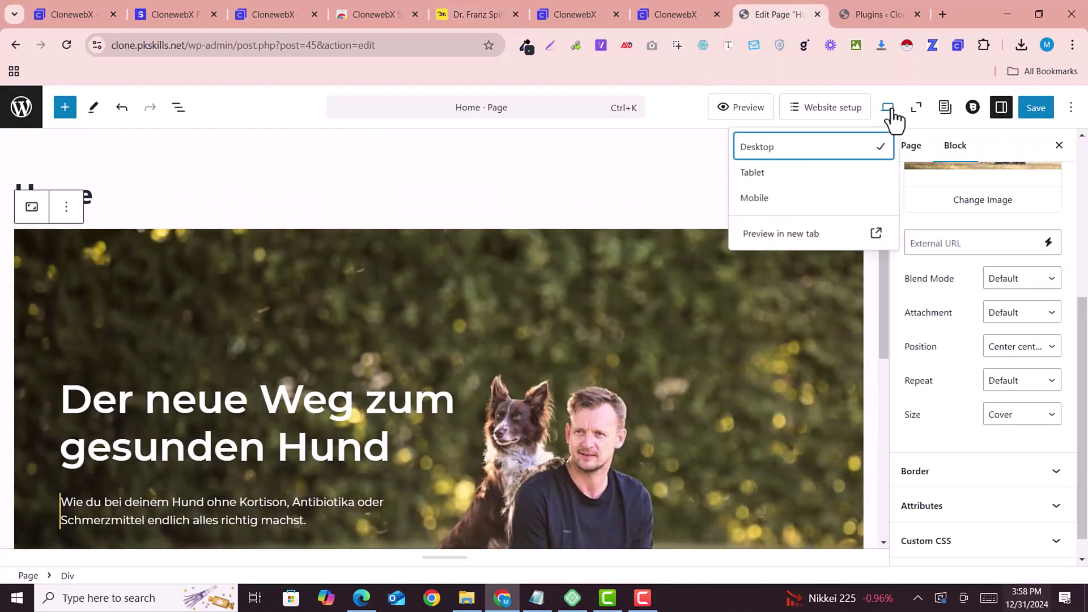
left_click(758, 180)
scroll(618, 298, "down", 3)
left_click(774, 205)
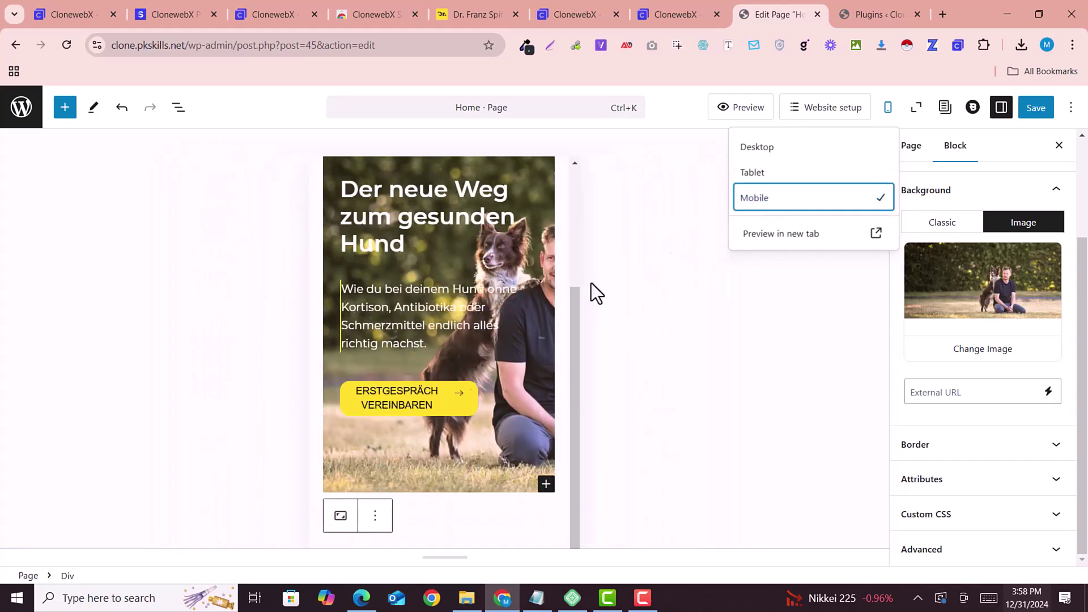
left_click(762, 149)
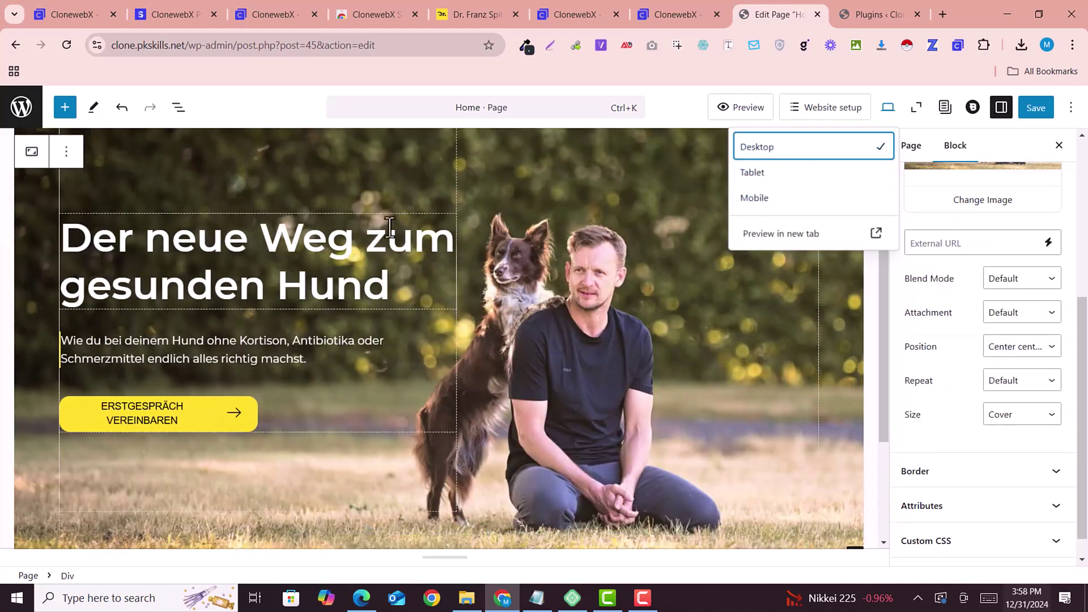
left_click(888, 111)
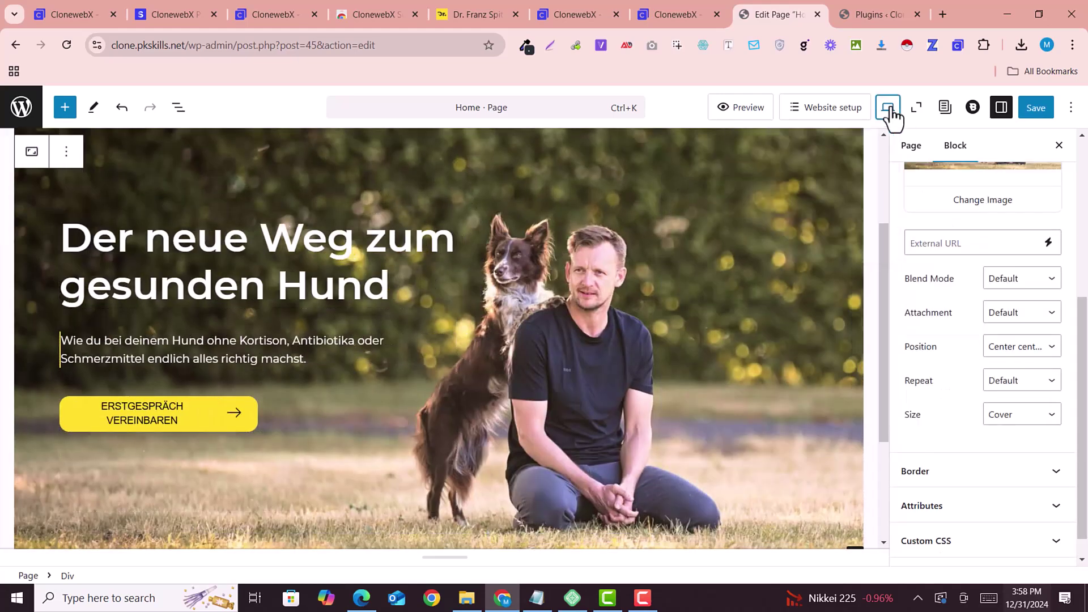
Select the hero heading "Der neue Weg zum gesunden Hund" and examine its editable content in the block settings.
left_click(281, 254)
triple_click(281, 254)
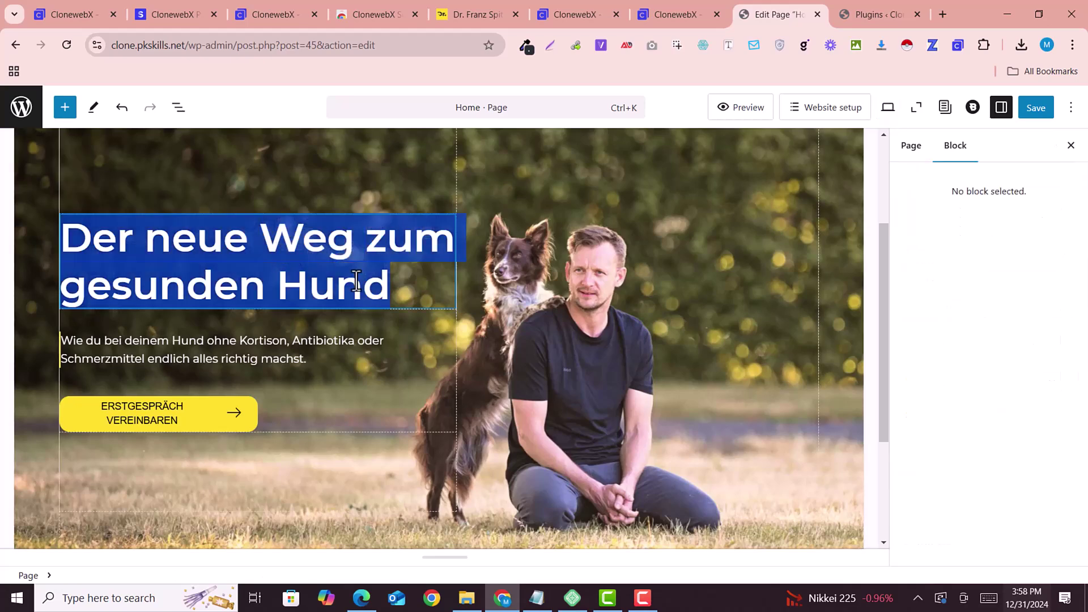
left_click(391, 285)
triple_click(378, 285)
left_click(377, 285)
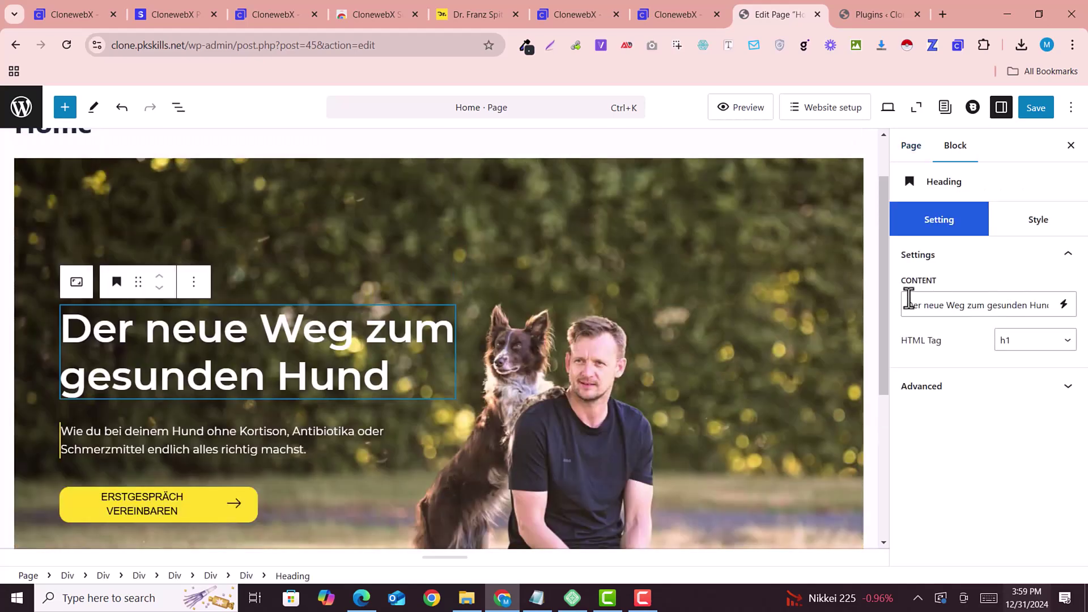
double_click(909, 305)
triple_click(909, 298)
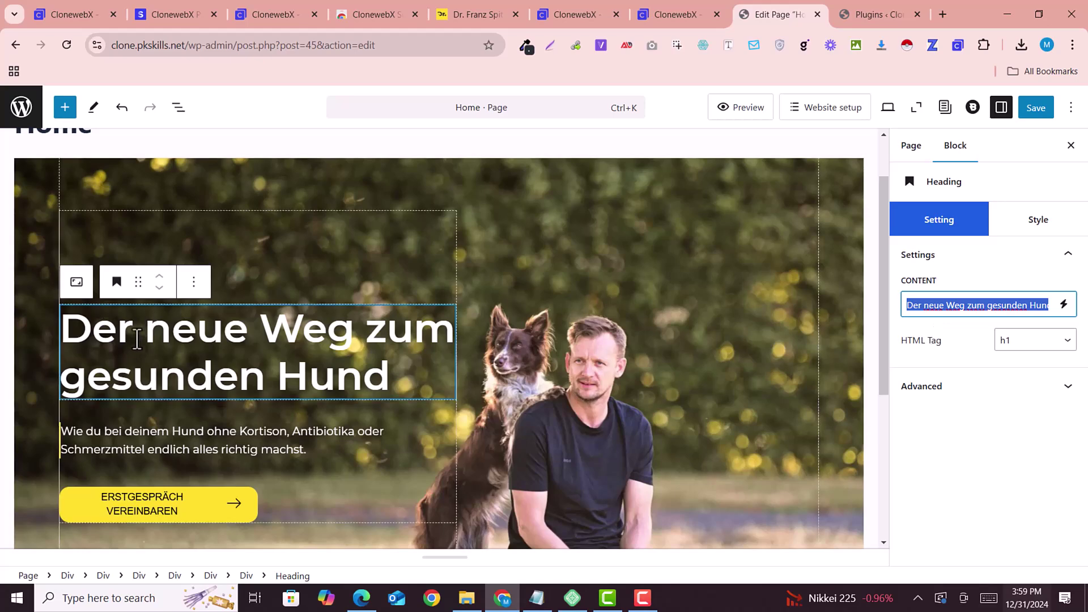
left_click(153, 364)
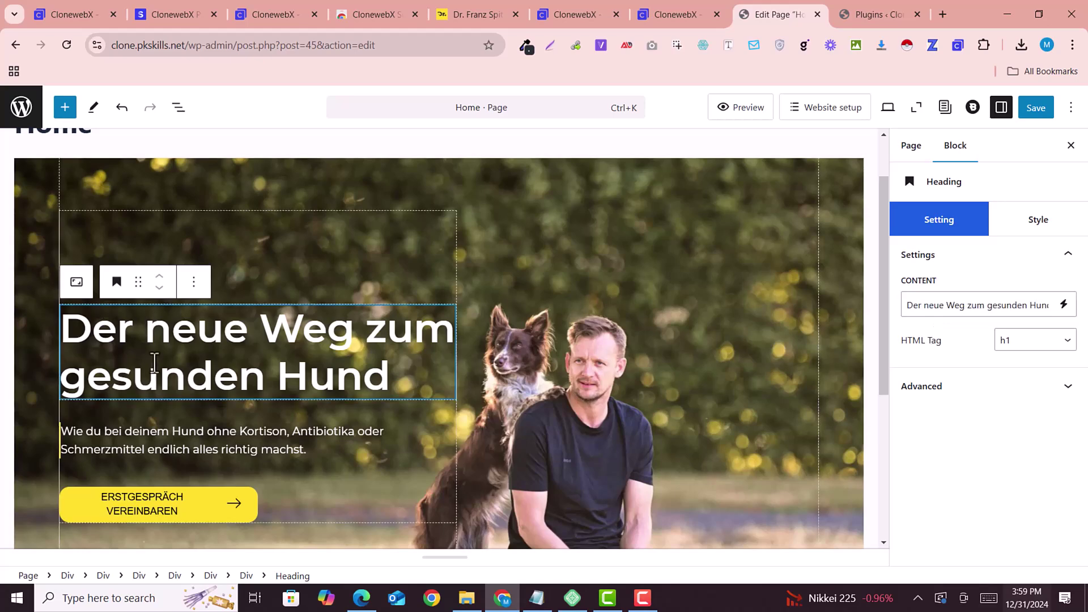
Examine the editable content of the hero's paragraph and of its "Erstgespräch vereinbaren" button text.
left_click(326, 424)
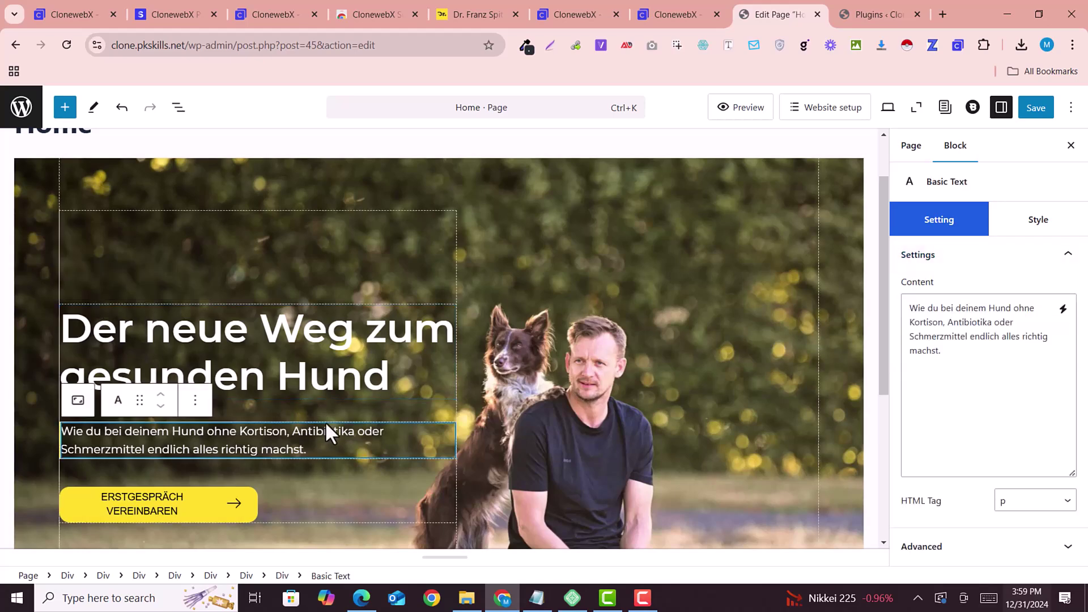
triple_click(992, 320)
scroll(131, 370, "down", 4)
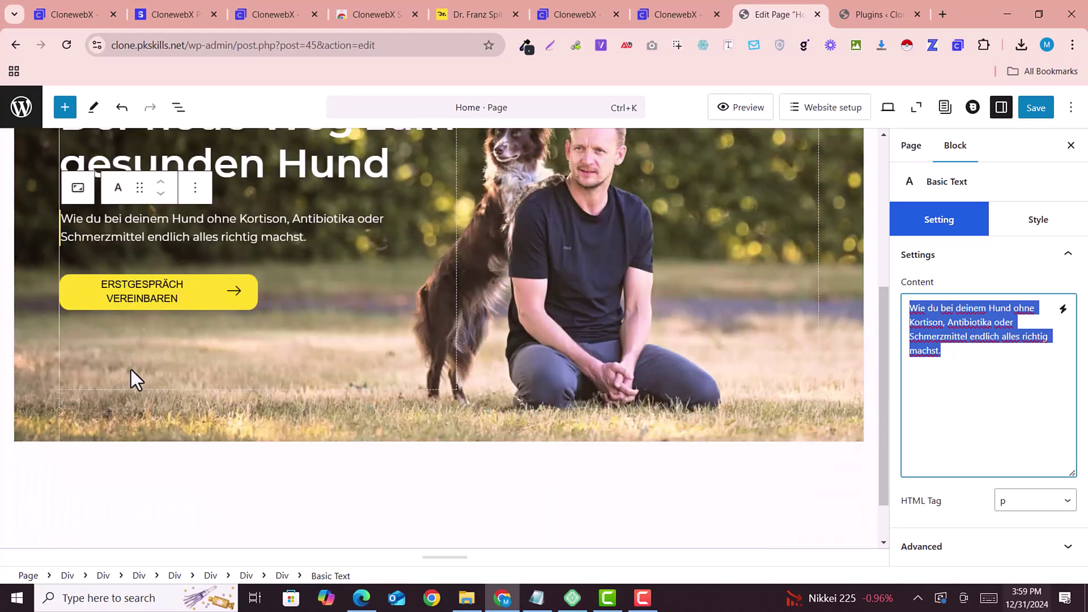
left_click(143, 290)
triple_click(983, 308)
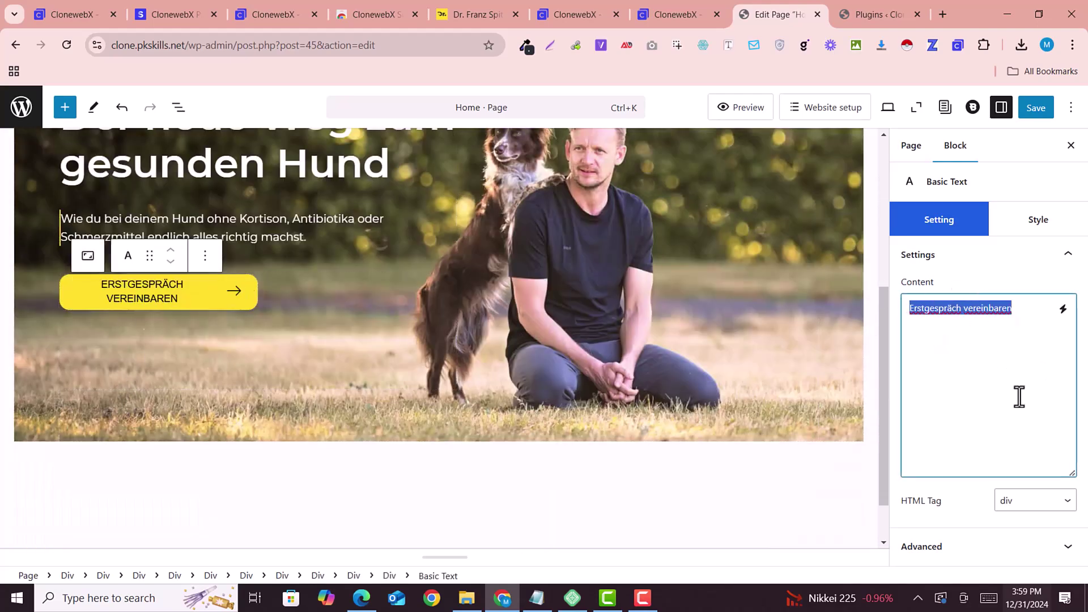
scroll(745, 289, "up", 5)
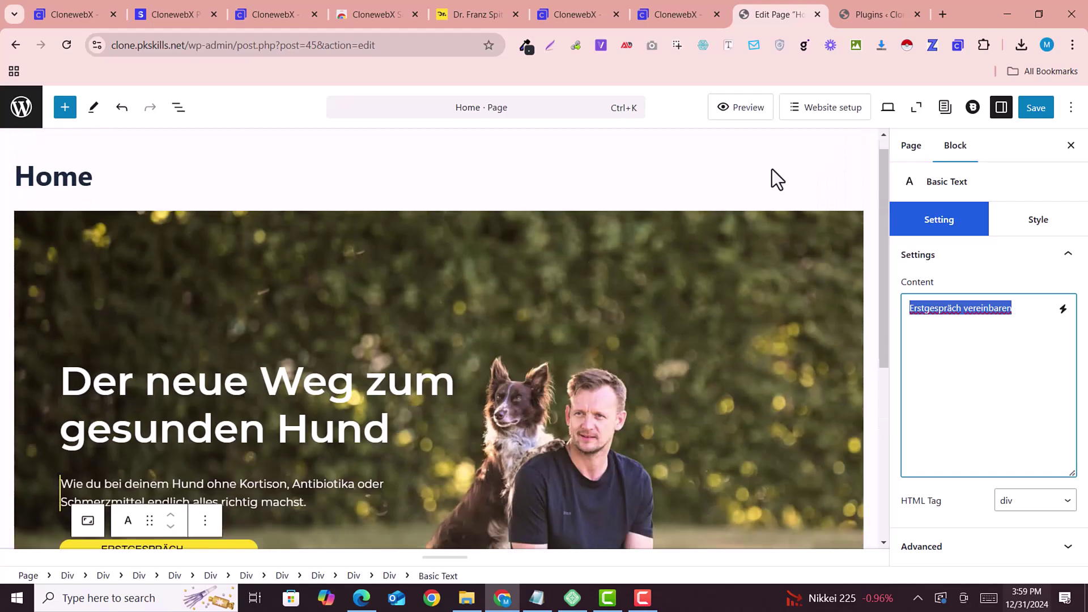
scroll(773, 194, "down", 2)
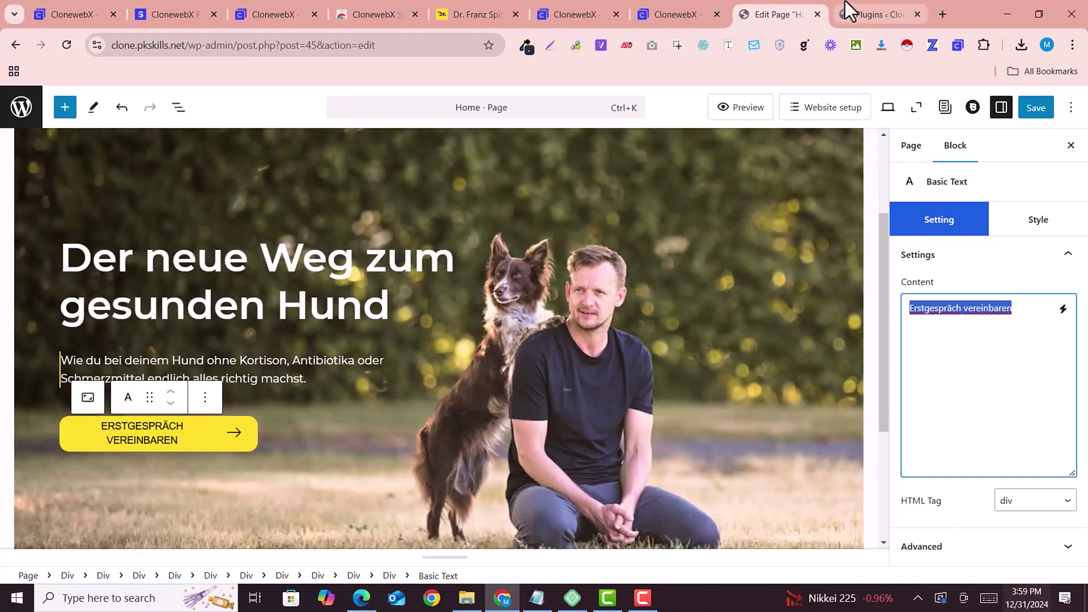
Select the reviews and press logos section in ClonewebX, export it for Gutenberg and return to the WordPress Home page.
left_click(659, 7)
scroll(374, 281, "down", 5)
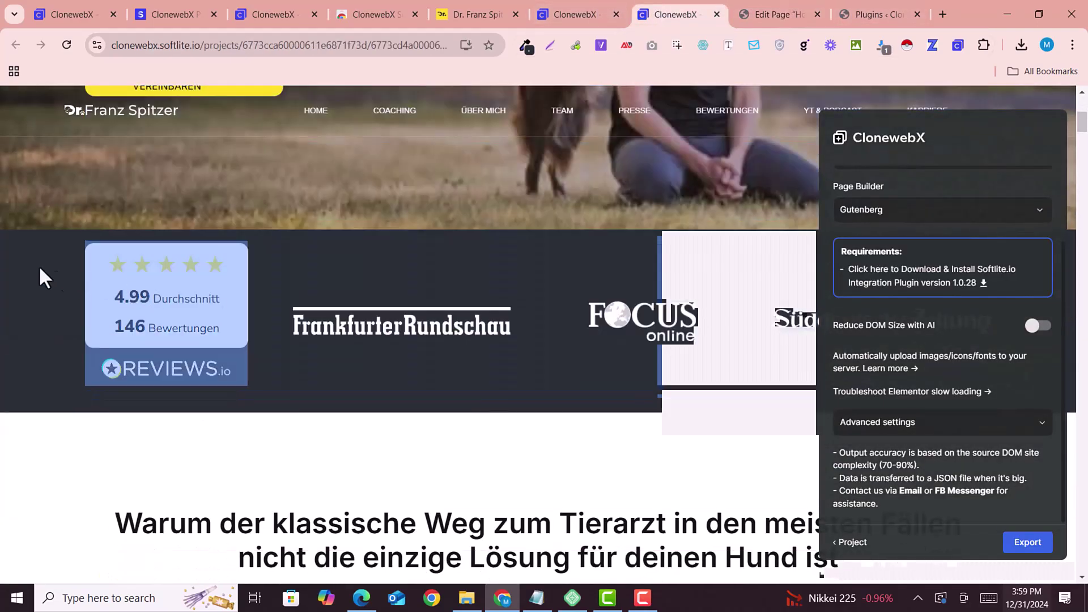
left_click(14, 269)
left_click(72, 317)
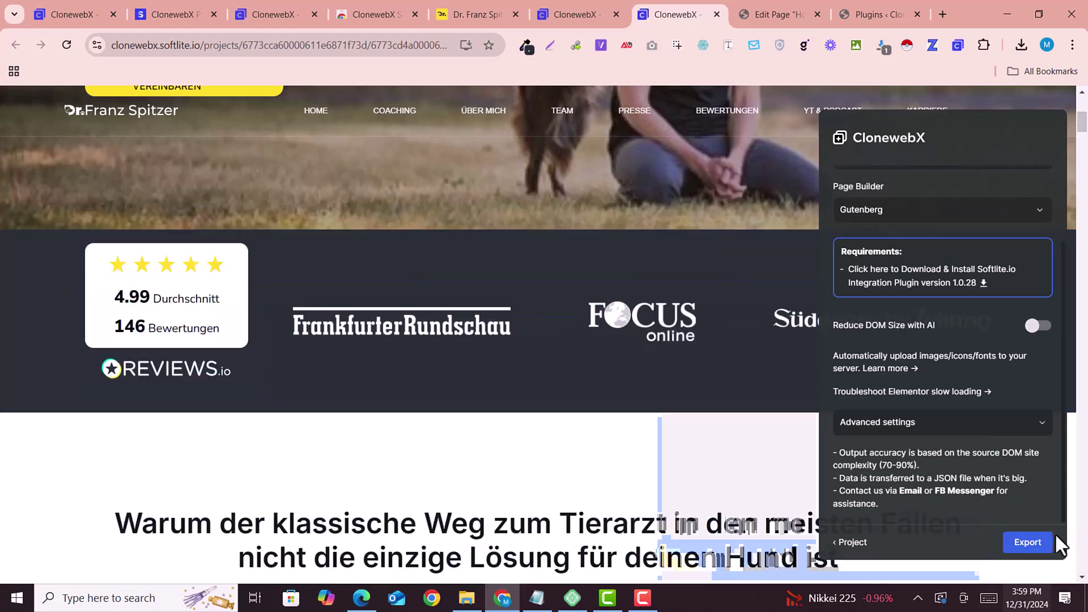
left_click(1037, 548)
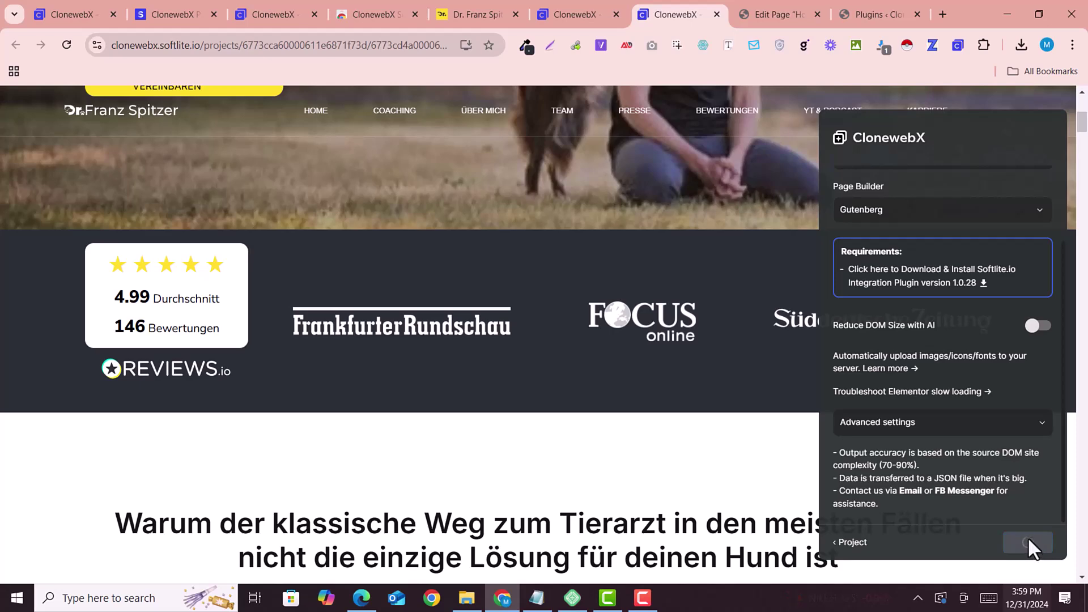
left_click(785, 13)
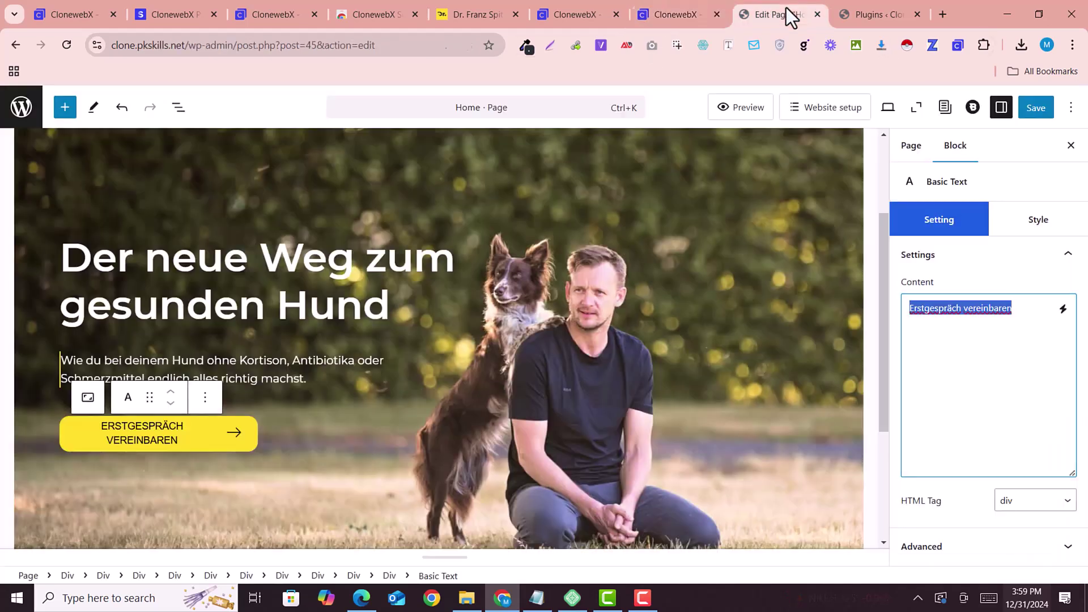
Paste the exported reviews and press logos section into a new block below the hero on the Home page.
scroll(369, 359, "down", 4)
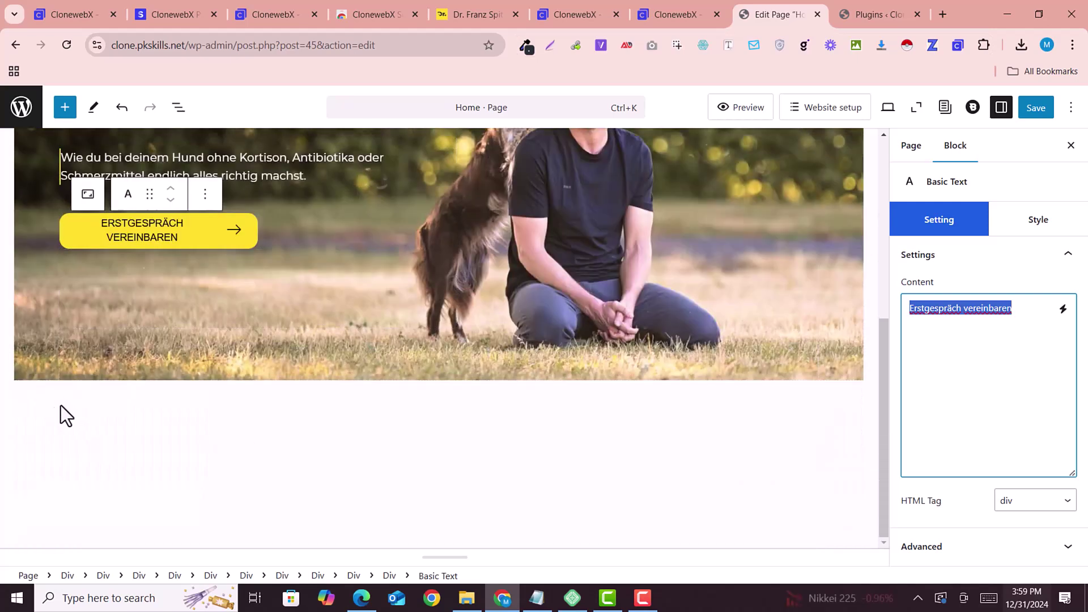
left_click(92, 440)
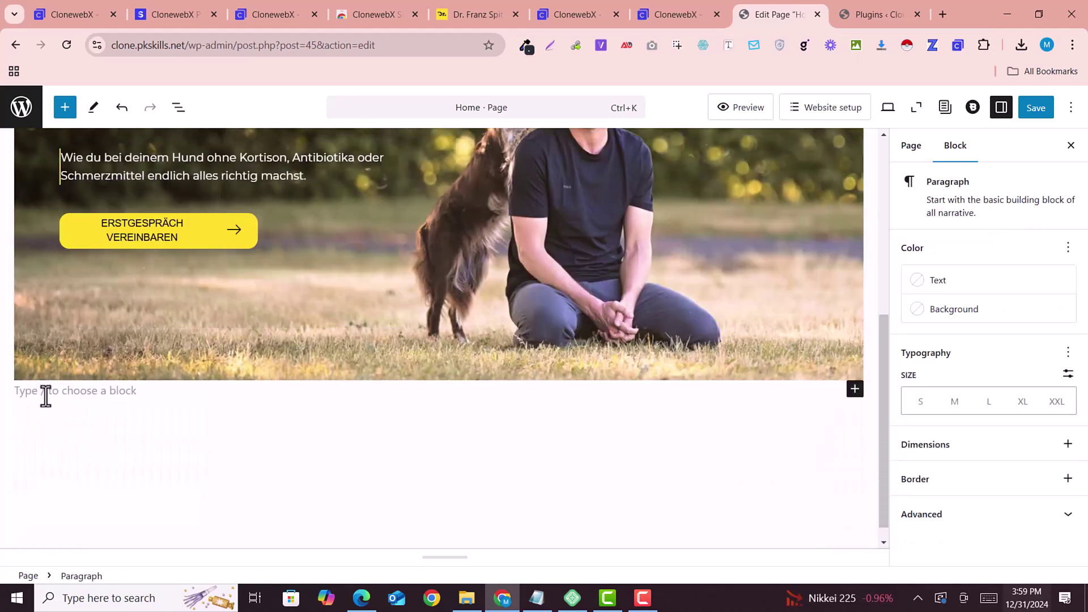
key("ctrl+v")
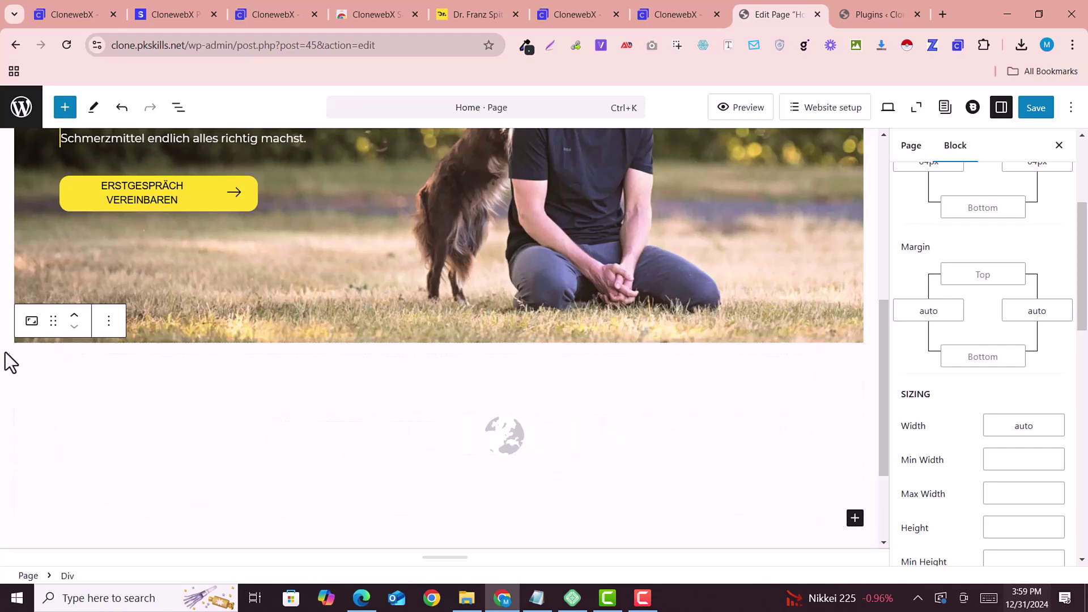
scroll(42, 337, "up", 3)
scroll(217, 450, "down", 4)
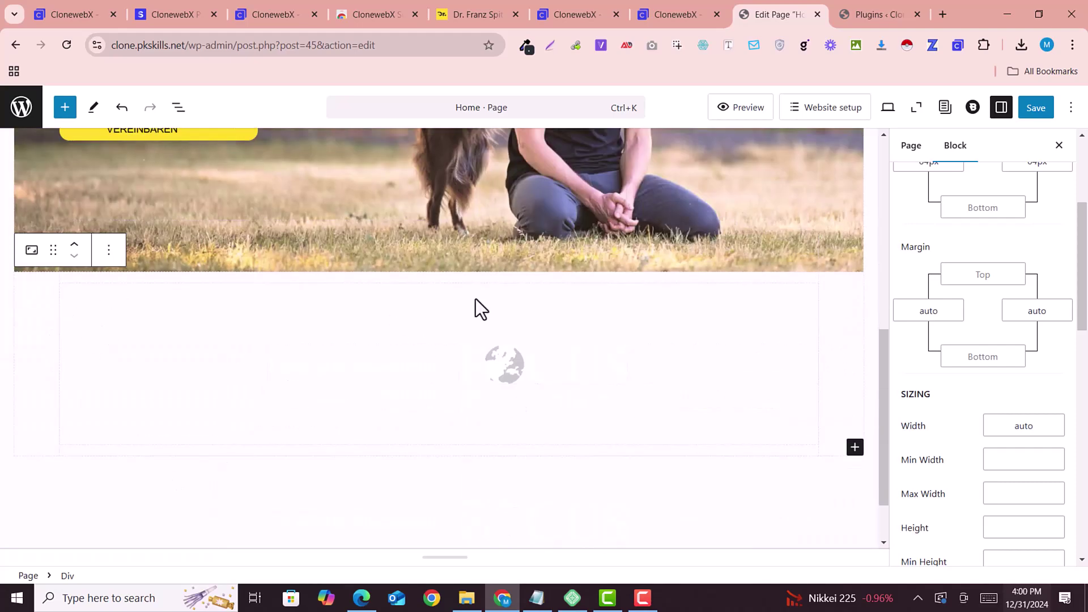
scroll(943, 288, "up", 2)
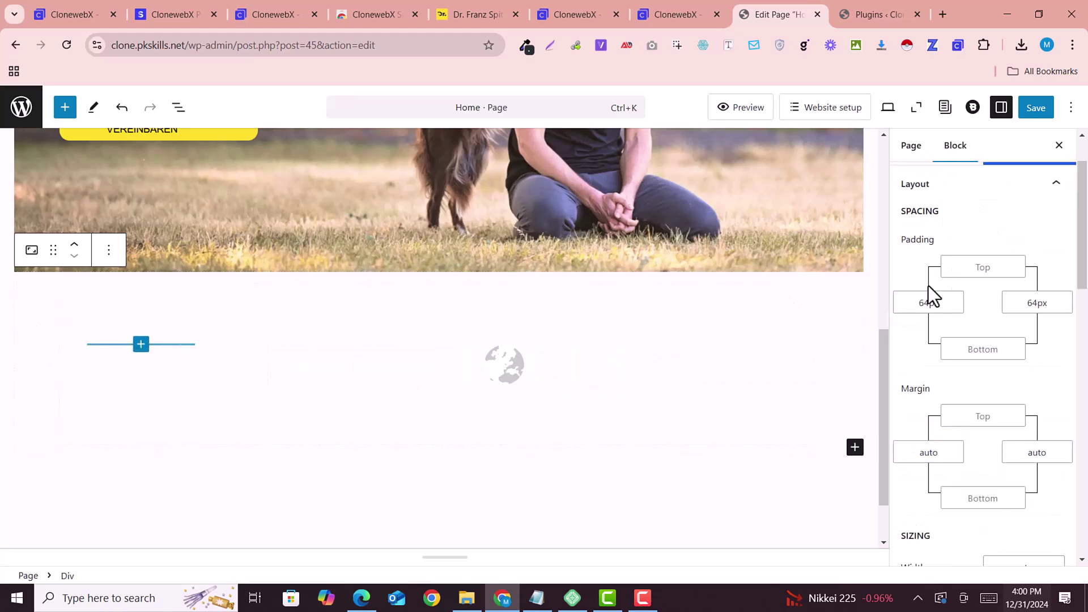
scroll(510, 250, "up", 3)
Select the second top-level Div, the press logos section, and set its classic background color to #0F0F0F.
left_click(178, 110)
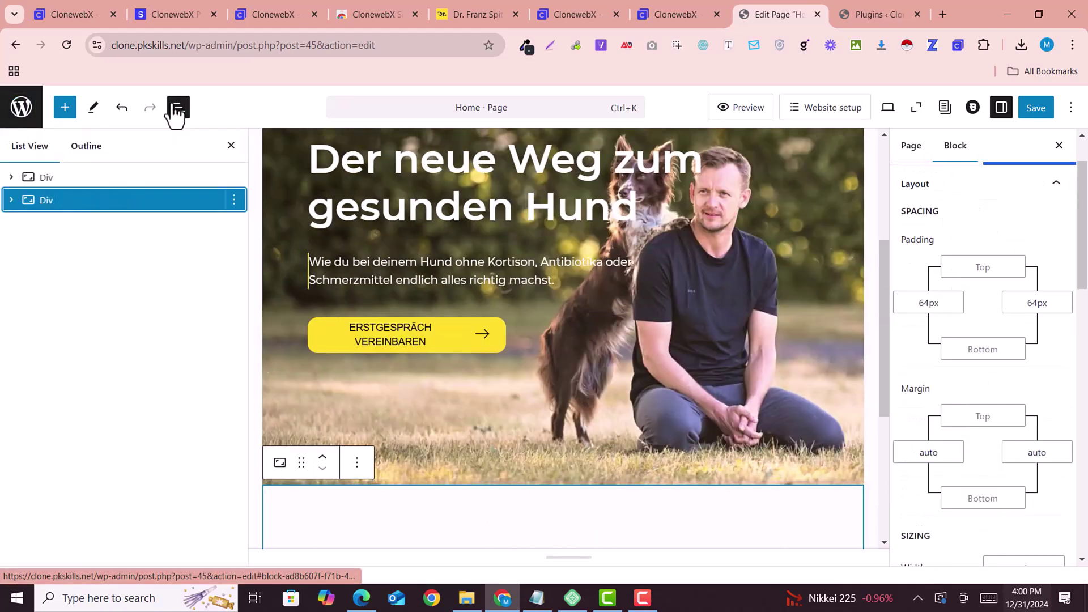
left_click(51, 198)
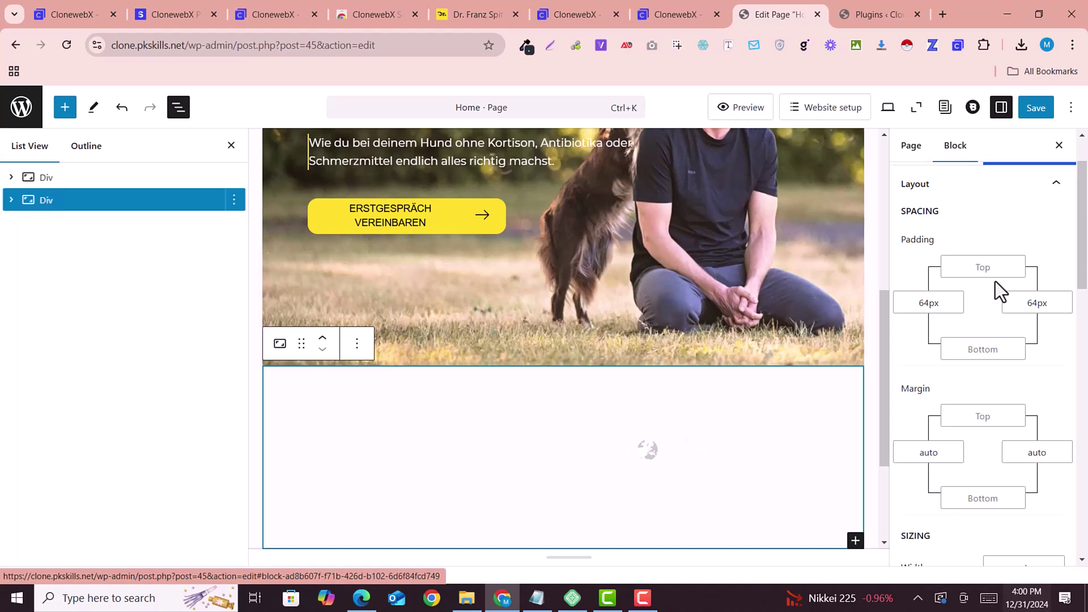
scroll(976, 249, "up", 2)
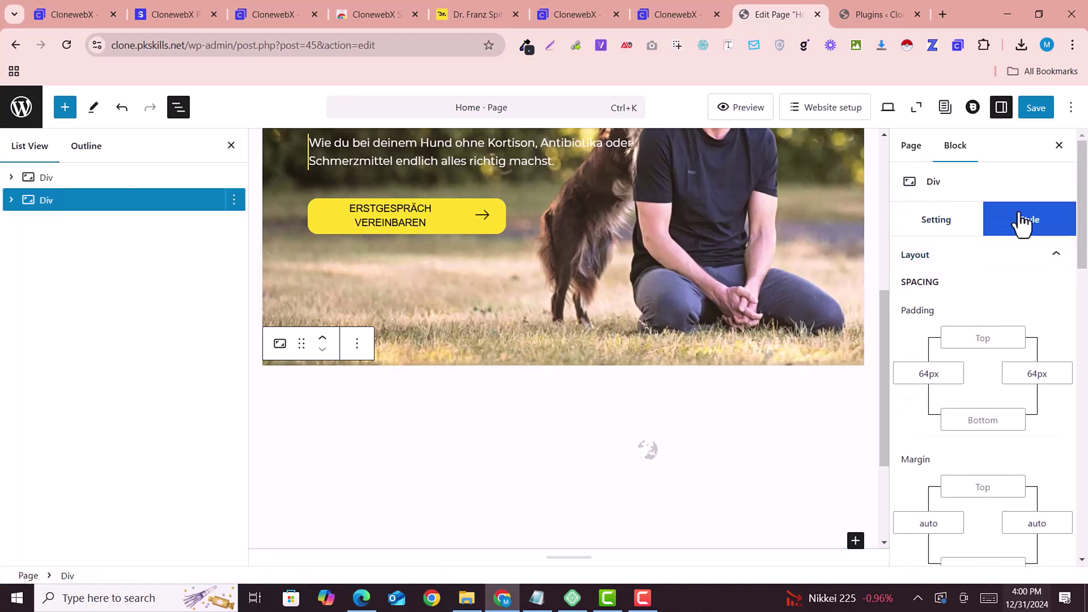
left_click(1005, 264)
left_click(986, 287)
left_click(985, 292)
left_click(978, 325)
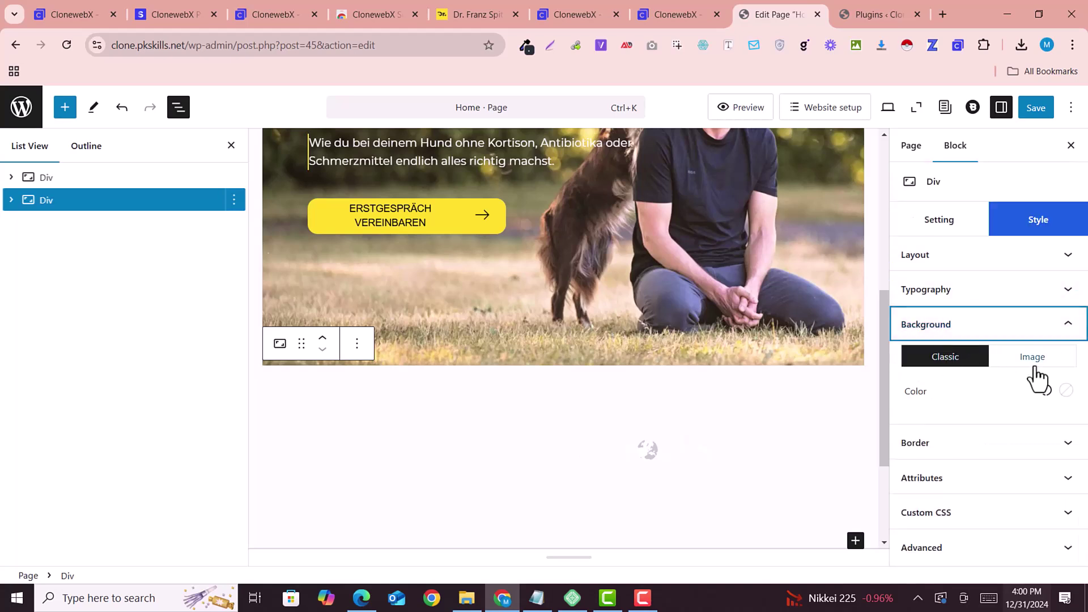
left_click(1066, 391)
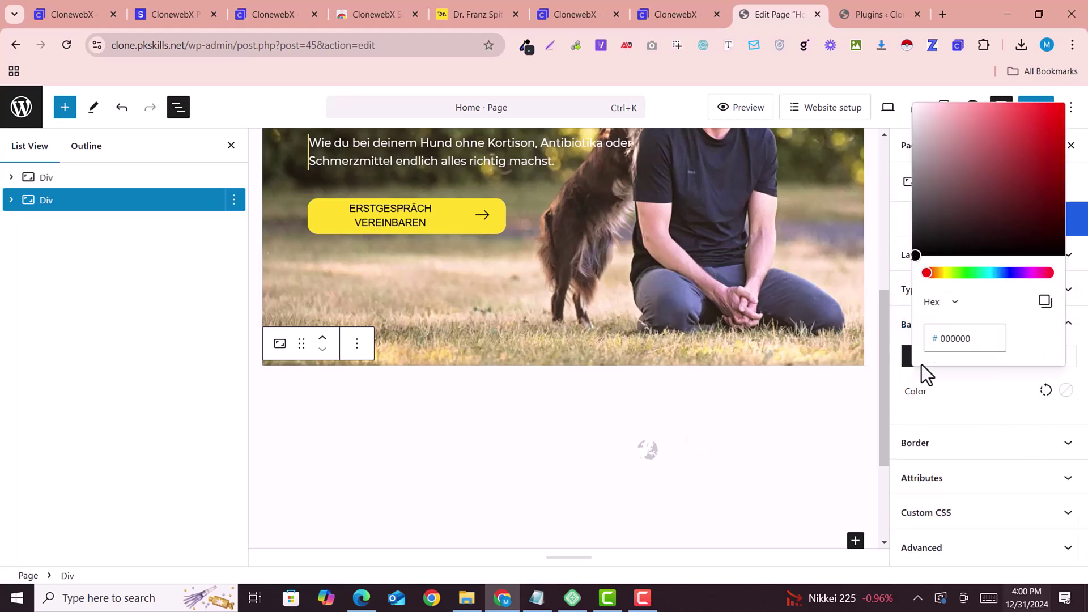
left_click_drag(933, 237, 920, 248)
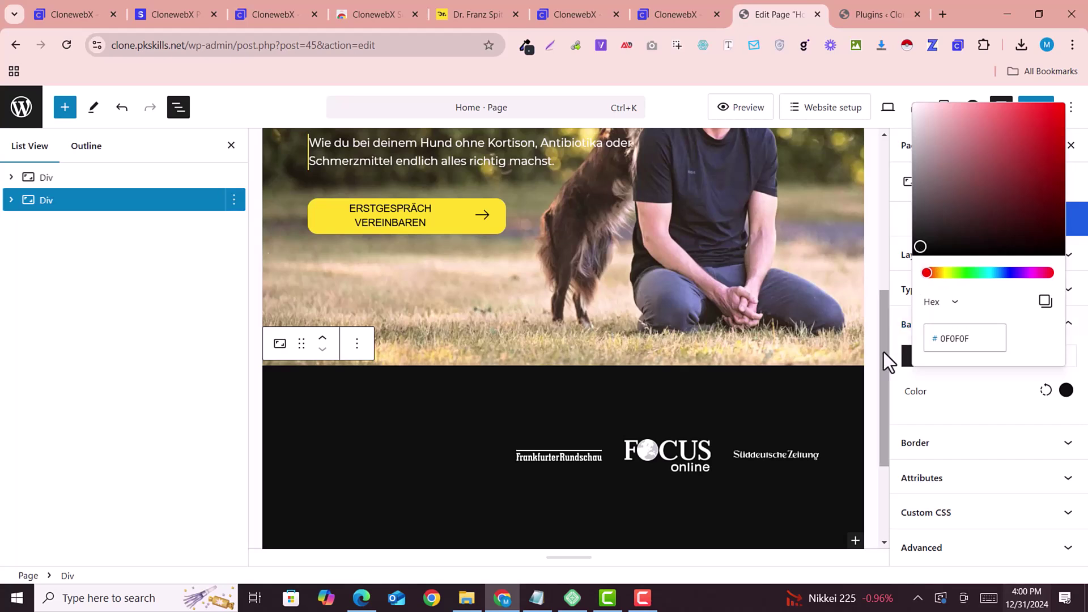
left_click(927, 397)
scroll(535, 433, "down", 2)
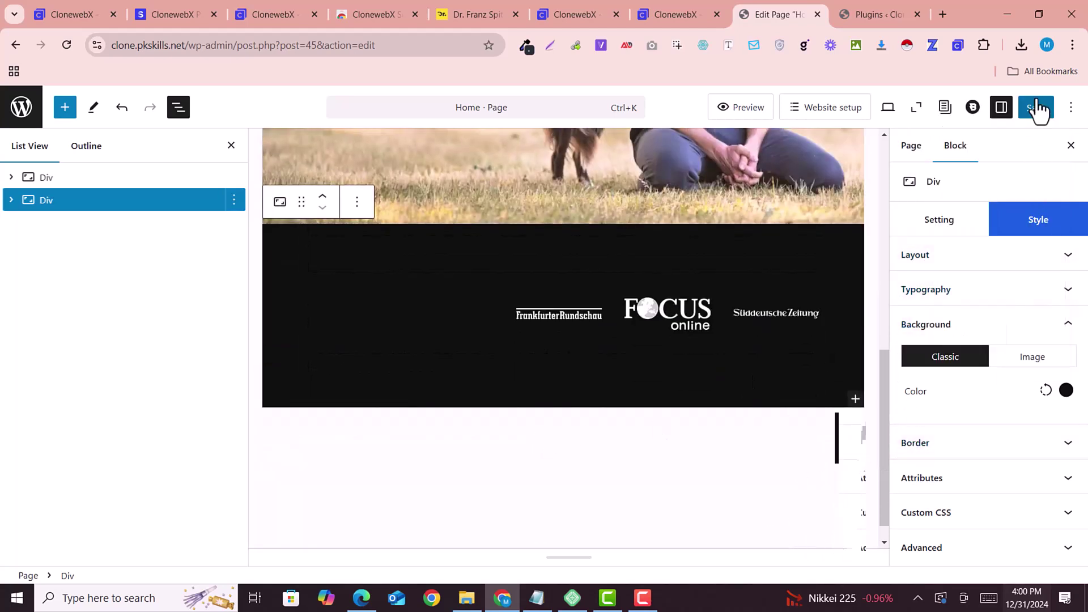
left_click(232, 147)
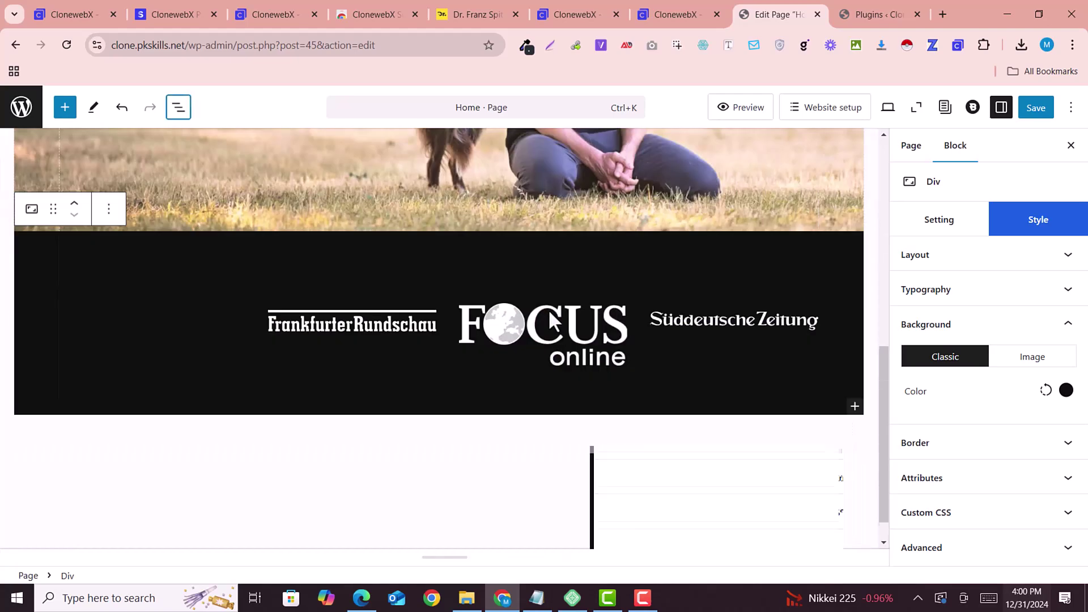
In ClonewebX, select the .div-block-2 block with the "Warum der klassische Weg zum Tierarzt" heading and intro text, and export it for Gutenberg.
left_click(659, 3)
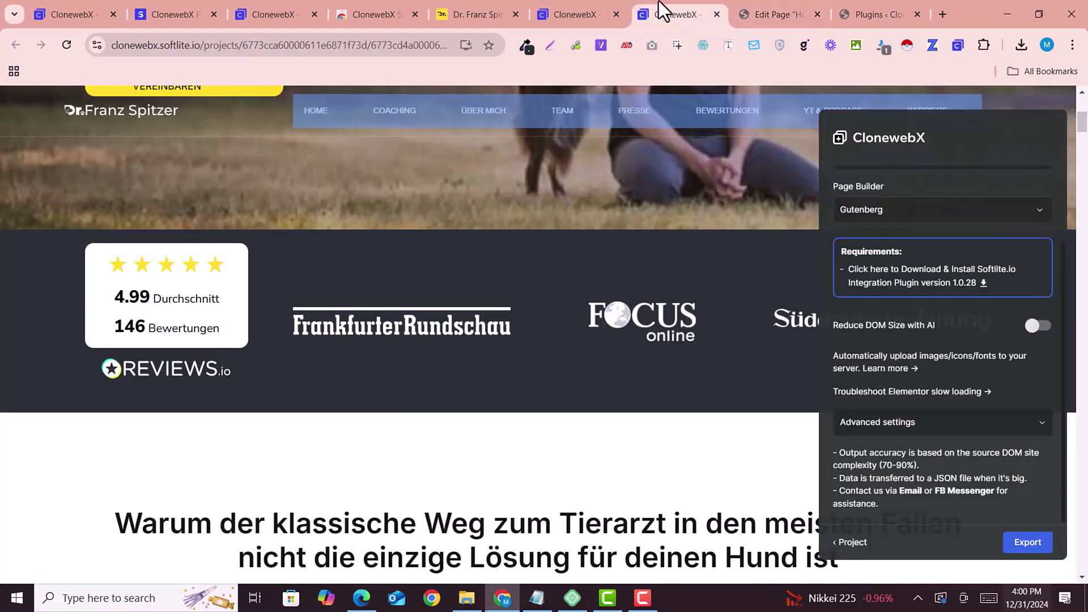
scroll(486, 250, "down", 5)
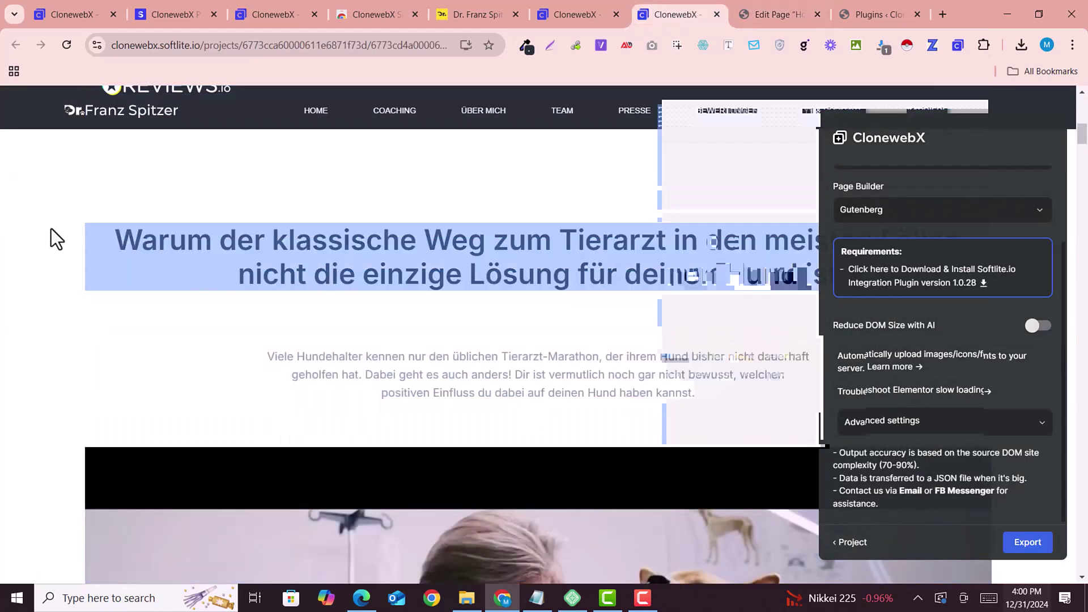
scroll(49, 284, "up", 2)
scroll(67, 280, "down", 2)
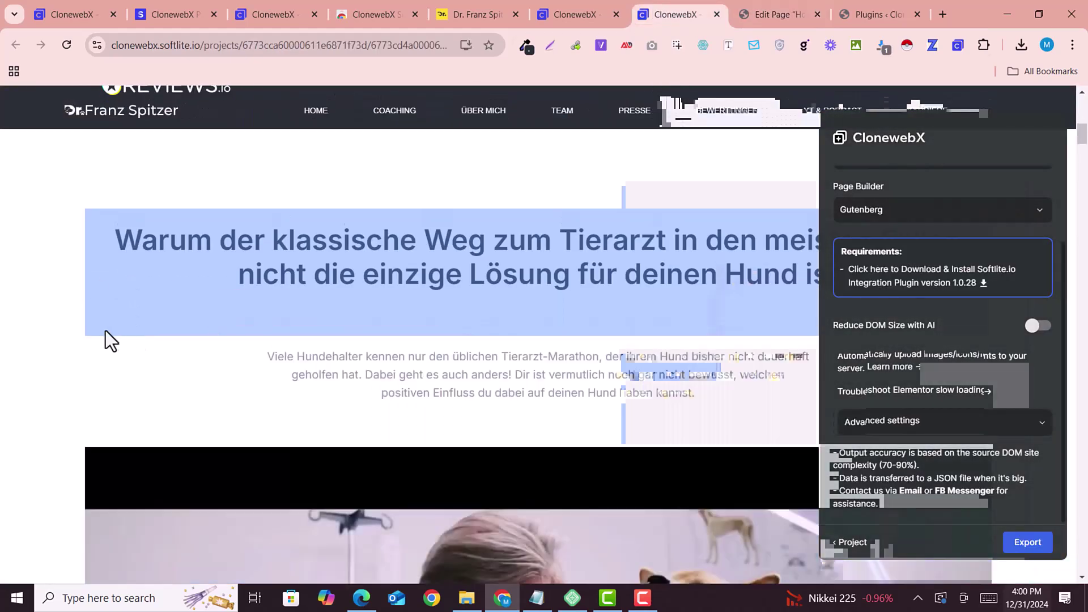
scroll(308, 462, "down", 1)
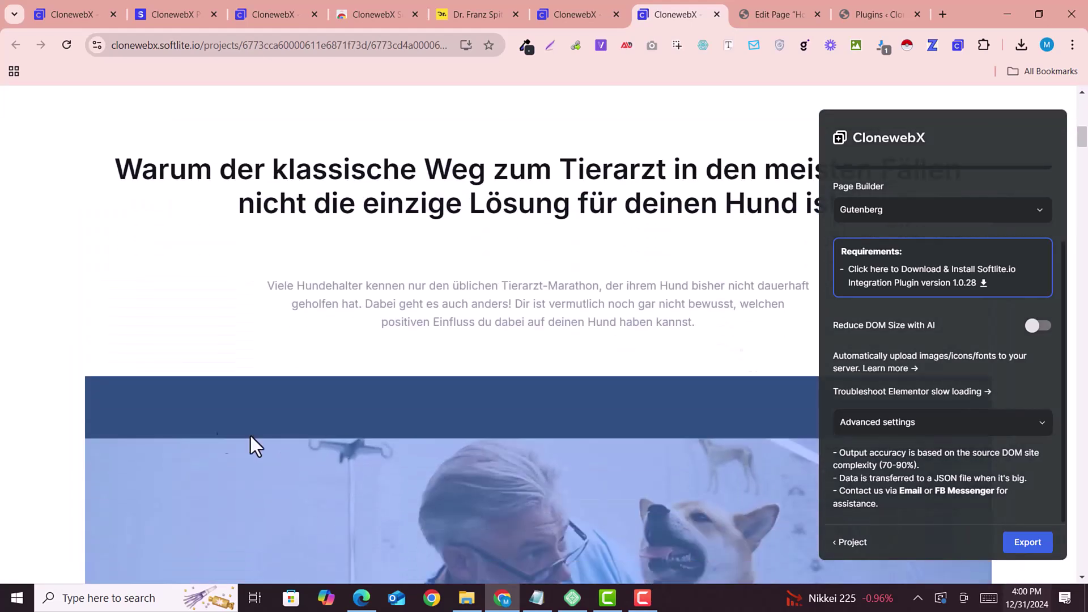
scroll(288, 432, "up", 1)
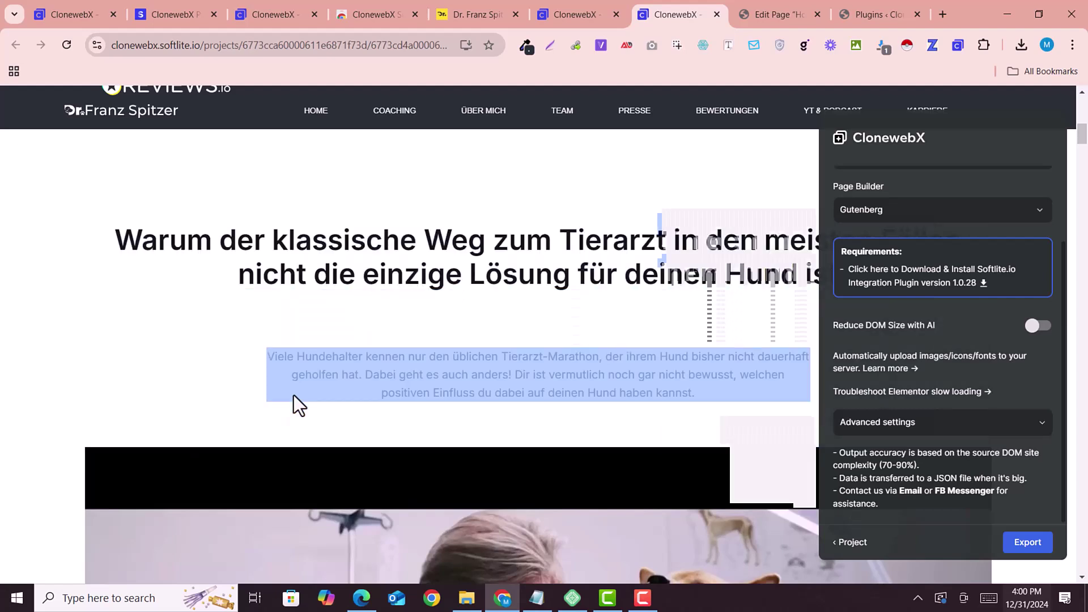
left_click(203, 340)
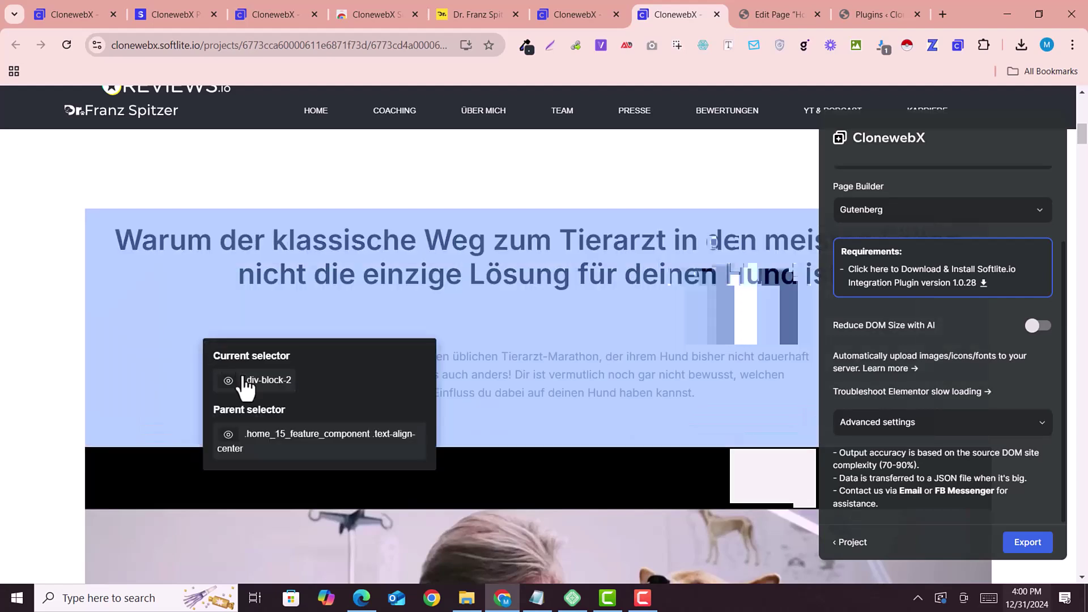
left_click(145, 290)
left_click(98, 366)
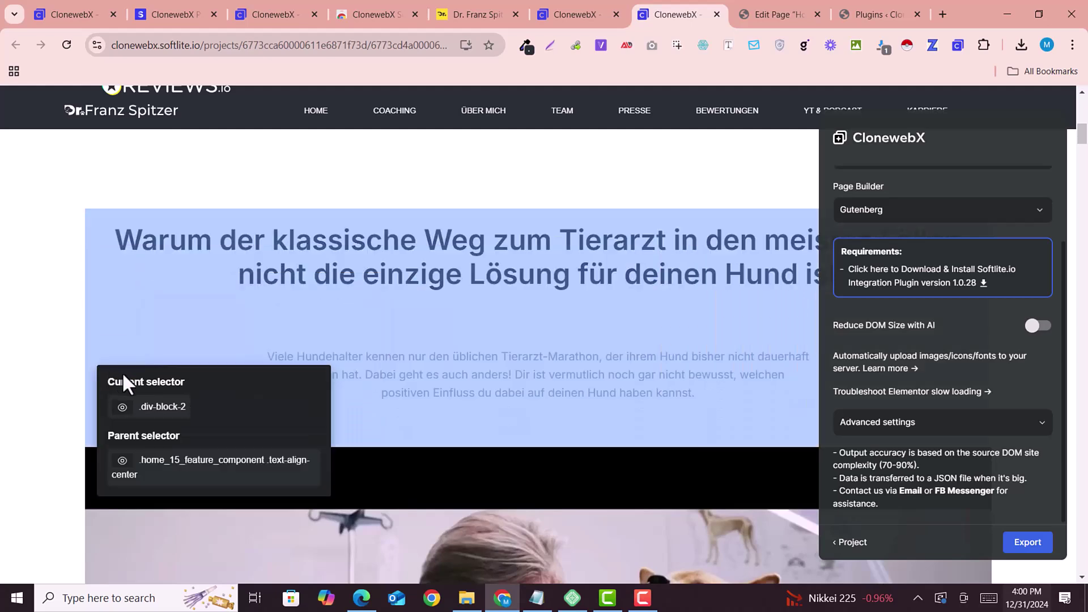
left_click(154, 409)
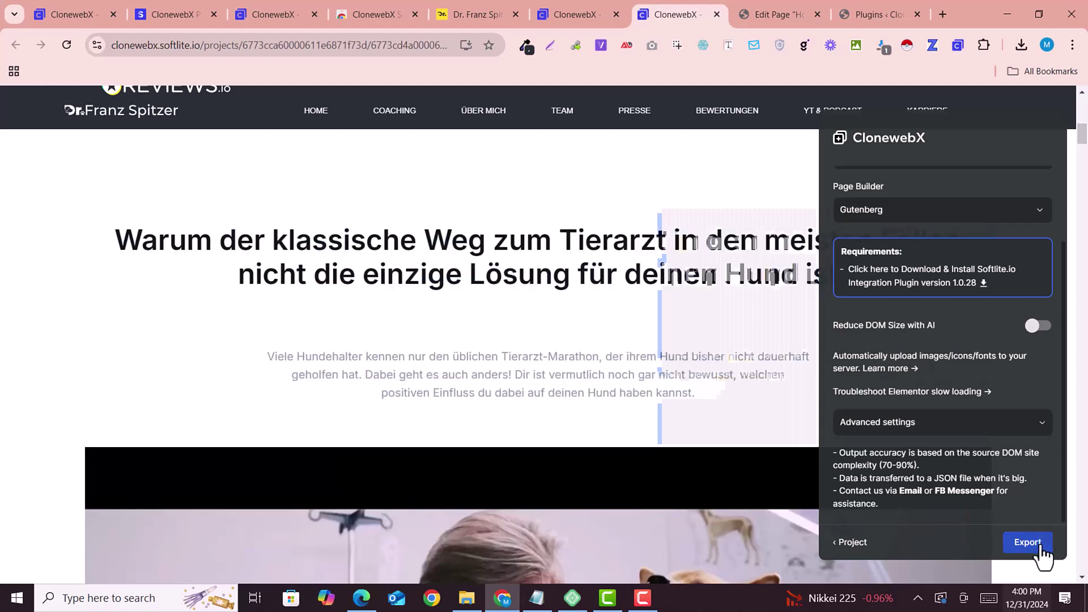
Return to the WordPress Home page and paste the exported heading and intro text block below the press logos section.
left_click(763, 12)
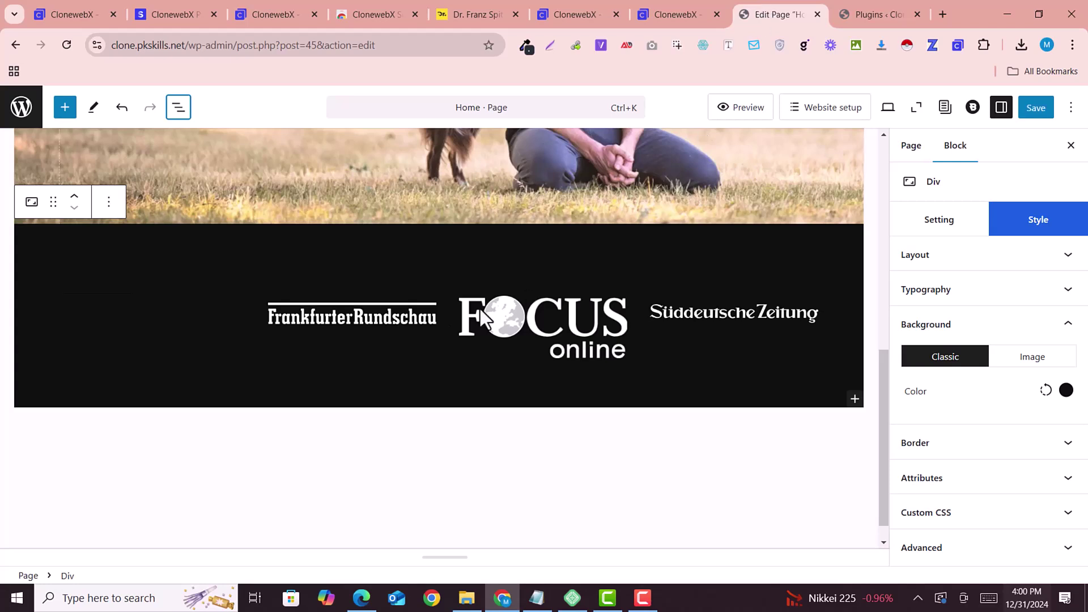
scroll(397, 352, "down", 1)
left_click(288, 412)
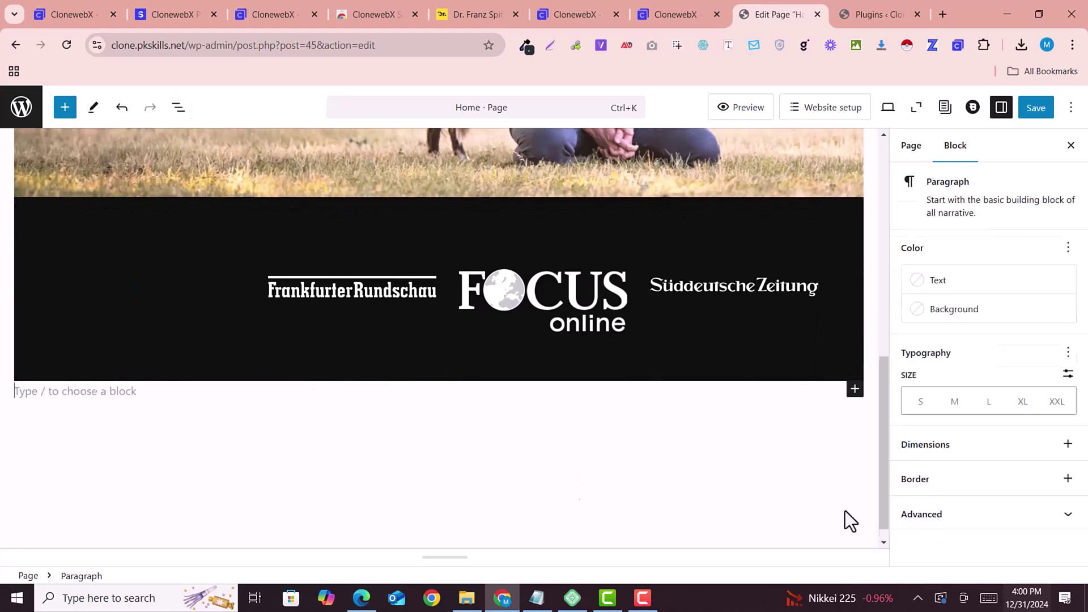
left_click(856, 391)
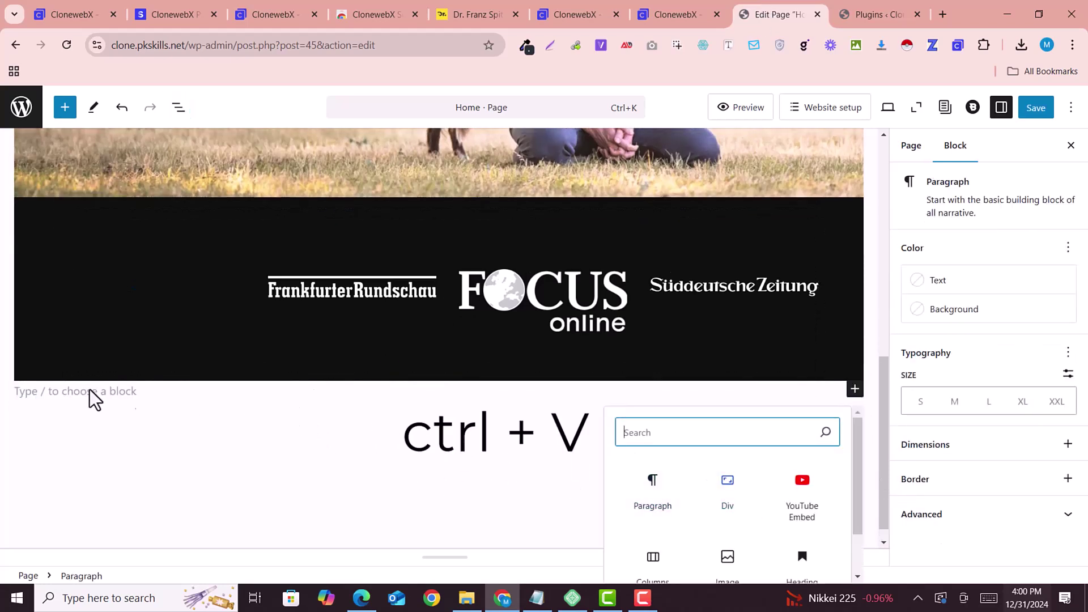
left_click(75, 392)
type("Warum der klassische Weg zum Tierarzt in den meisten Fällen nicht die einzige Lösung für deinen Hund ist Viele Hundehalter kennen nur den üblichen Tierarzt-Marathon, der ihrem Hund bisher nicht dauerhaft geholfen hat. Dabei geht es auch anders! Dir ist vermutlich noch gar nicht bewusst, welchen positiven Einfluss du dabei auf deinen Hund haben kannst.")
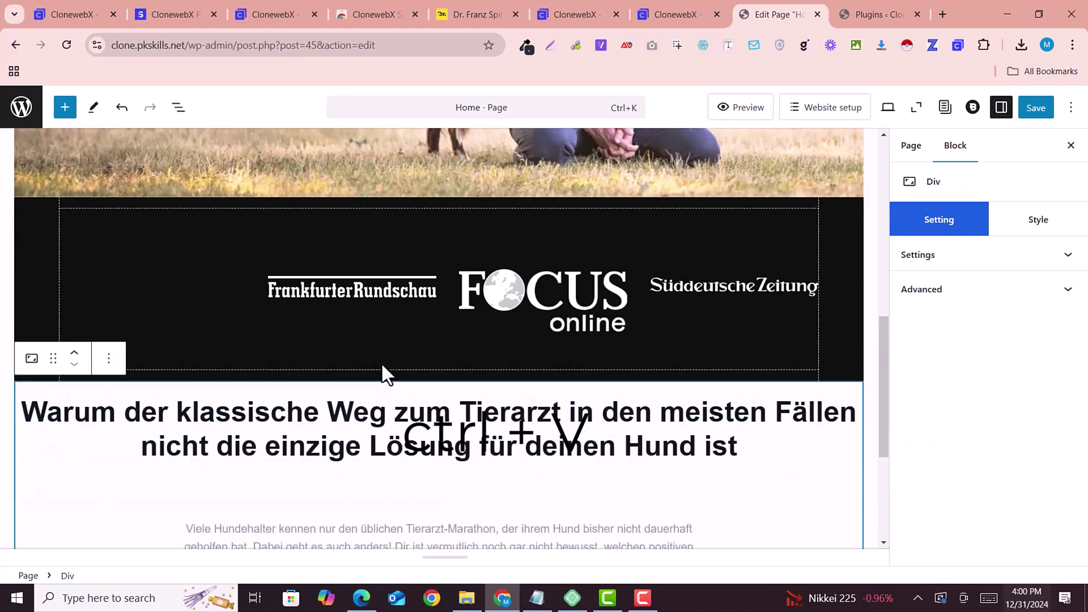
scroll(382, 363, "down", 4)
Compare the pasted heading section with the original in ClonewebX and return to the Home page editor.
left_click(879, 10)
left_click(779, 9)
left_click(675, 1)
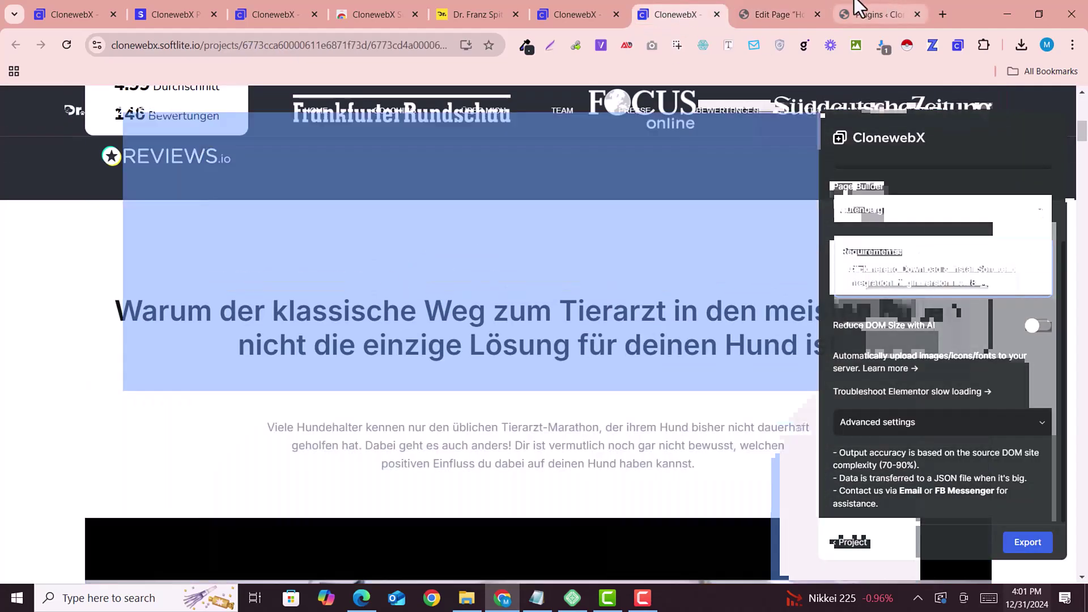
left_click(798, 5)
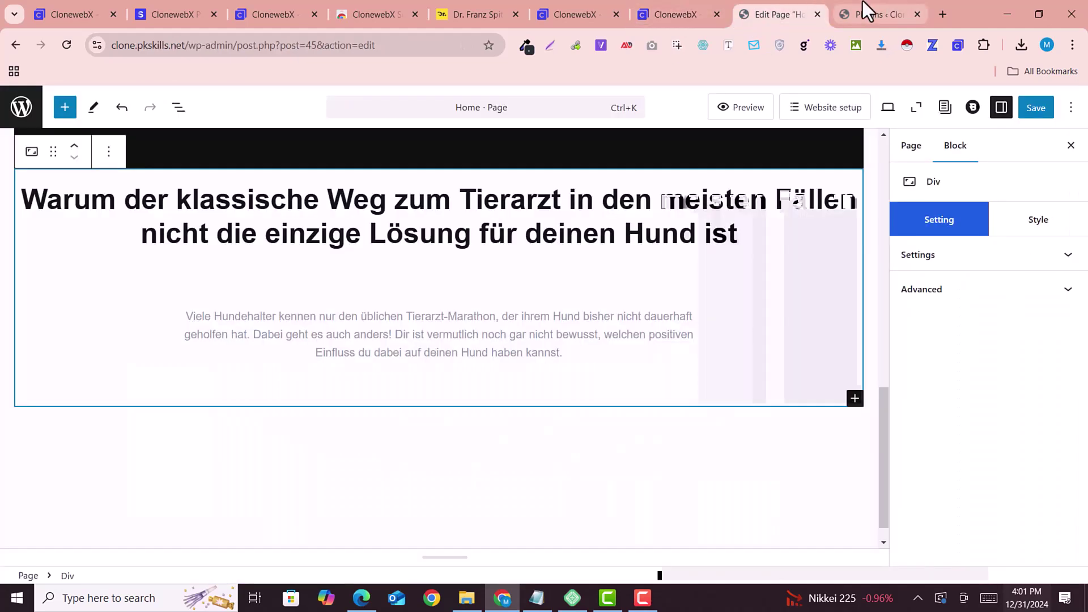
scroll(790, 264, "up", 1)
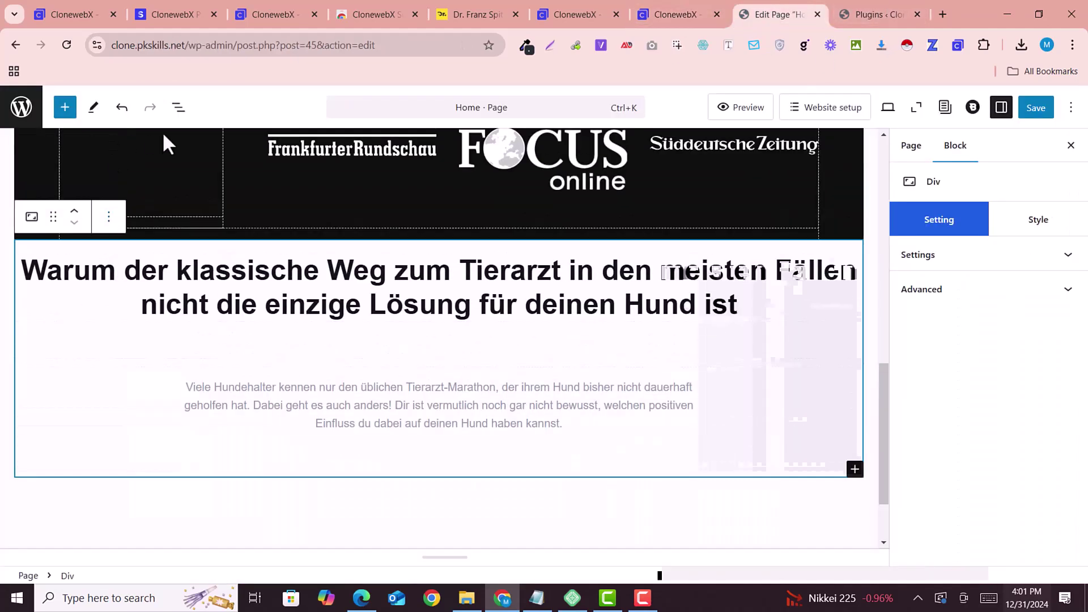
Set the heading section's top and bottom padding to 50 and its top and bottom margin to 30.
left_click(179, 107)
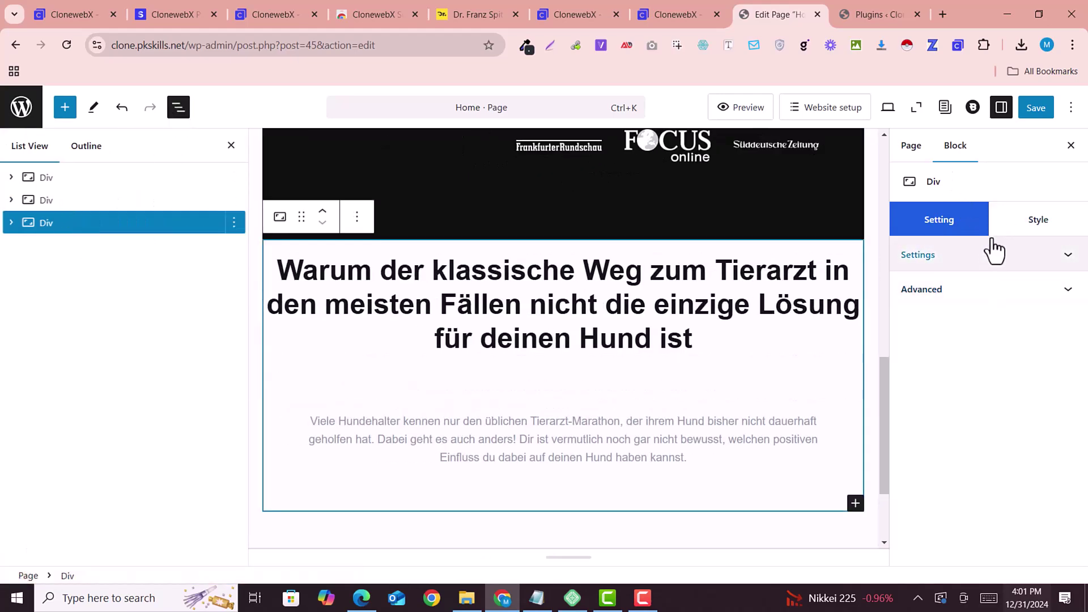
left_click(914, 148)
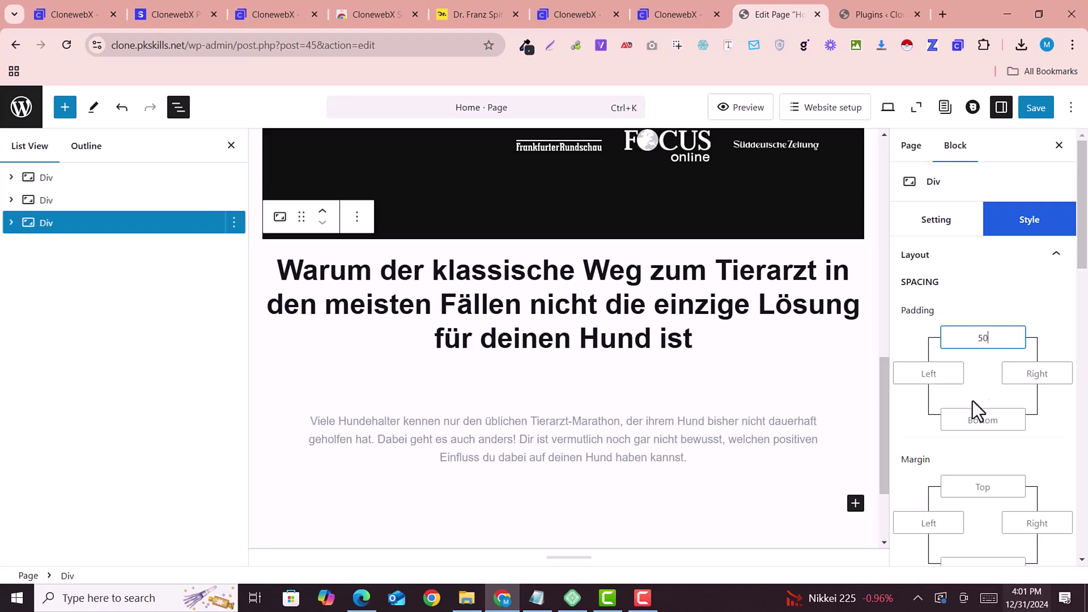
left_click(980, 419)
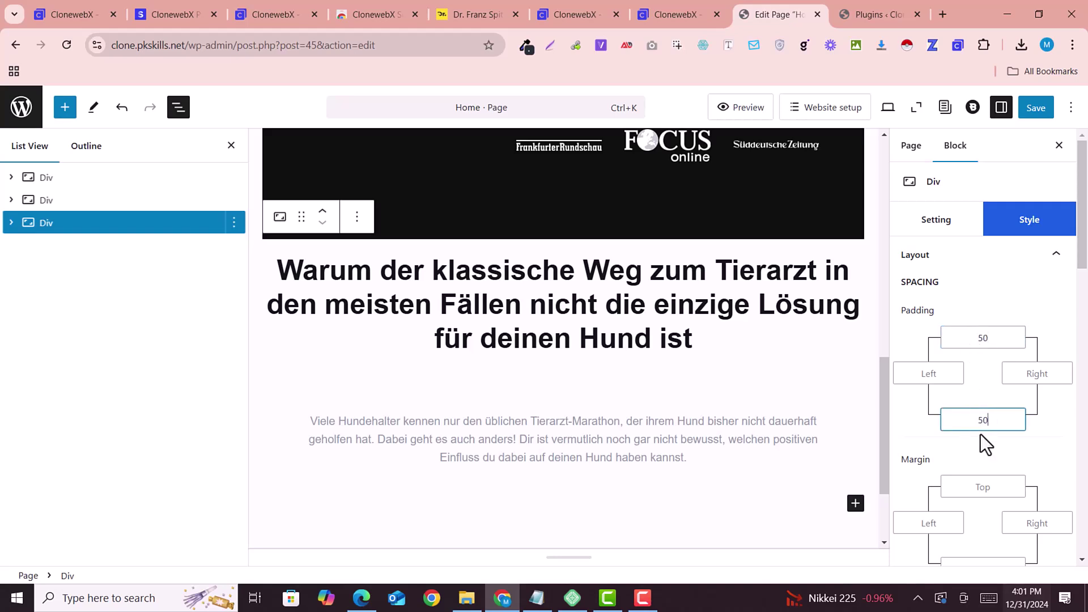
type("50")
left_click(983, 486)
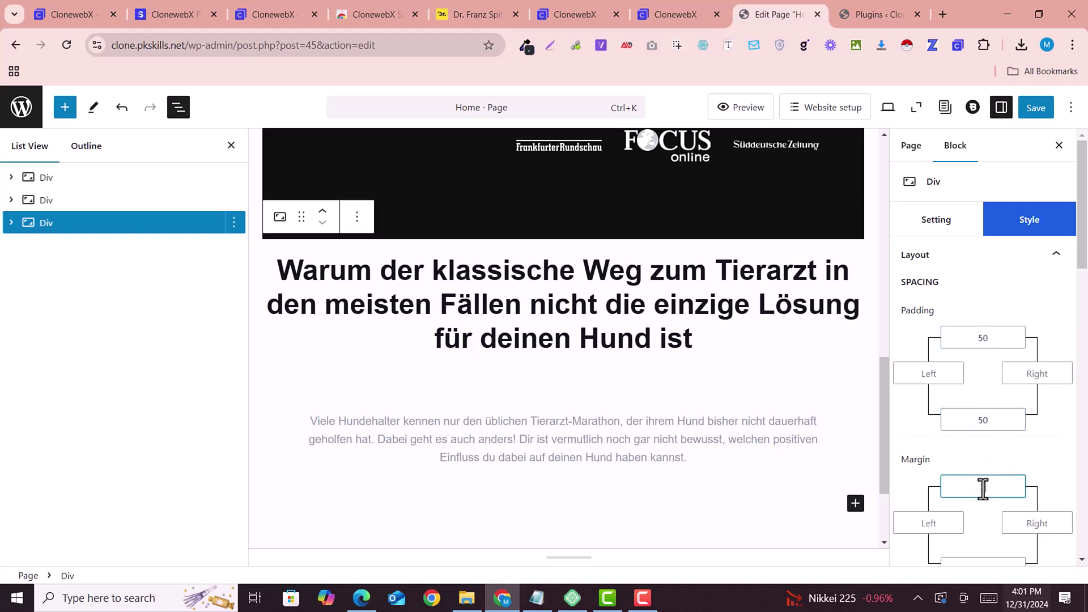
scroll(984, 526, "down", 1)
left_click(984, 502)
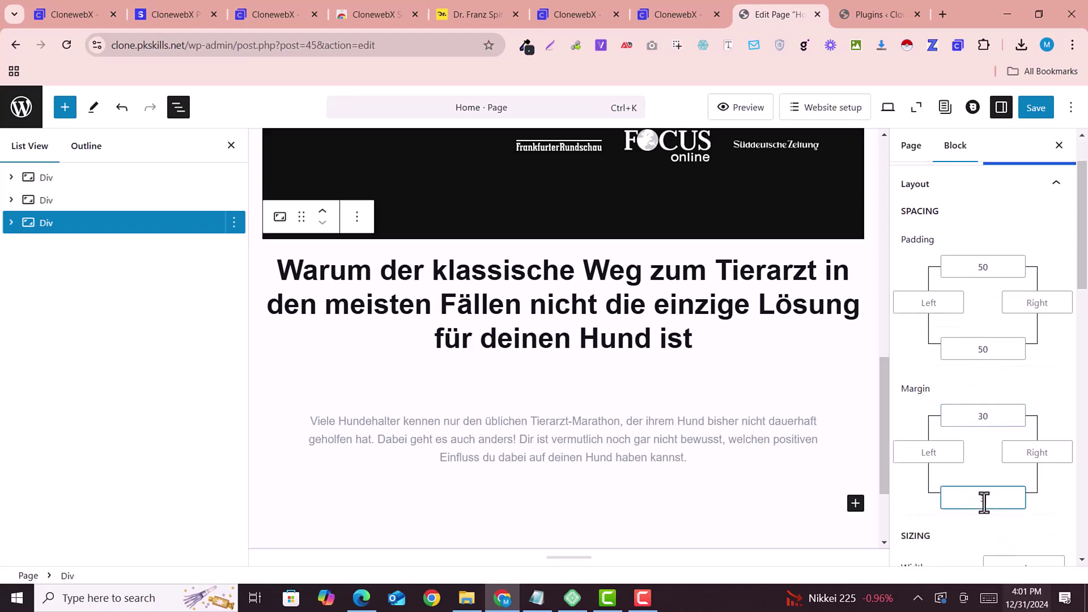
Save the Home page and check the spacing between the press logos and the heading section.
left_click(1036, 108)
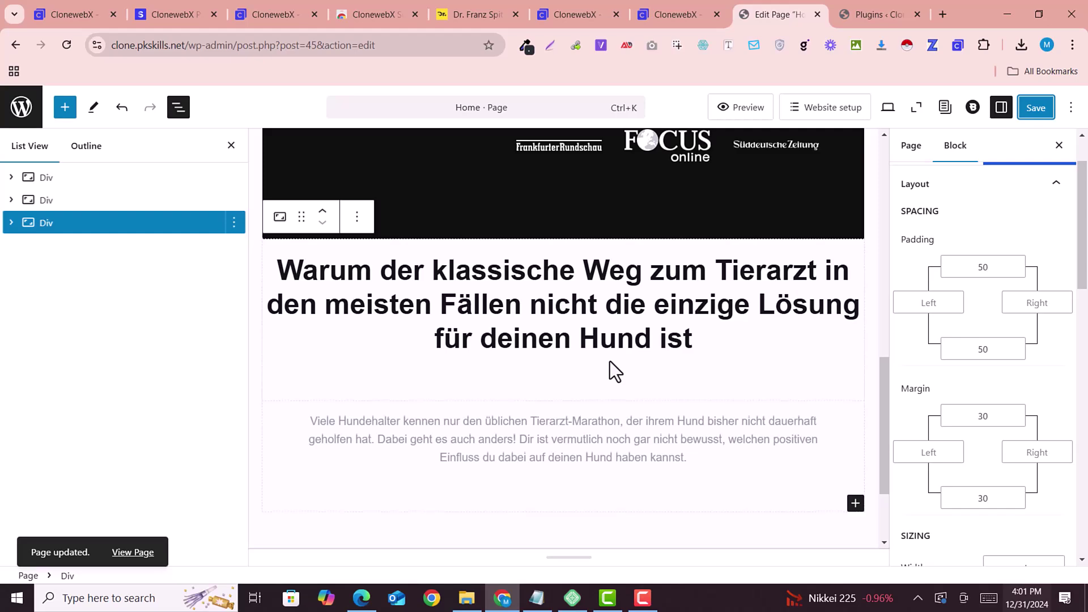
scroll(610, 362, "down", 1)
scroll(941, 415, "up", 1)
scroll(732, 392, "up", 3)
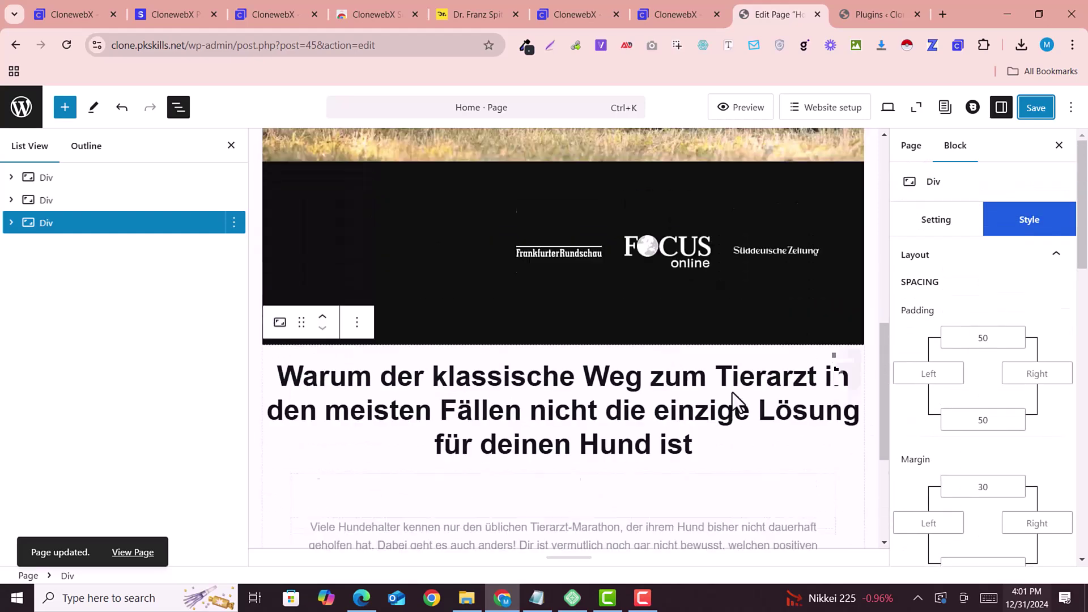
Export the dog photo grid section from ClonewebX using the selector .section_home_10_feature > .padding-global for Gutenberg, and return to the Home page editor.
scroll(712, 376, "down", 4)
left_click(675, 15)
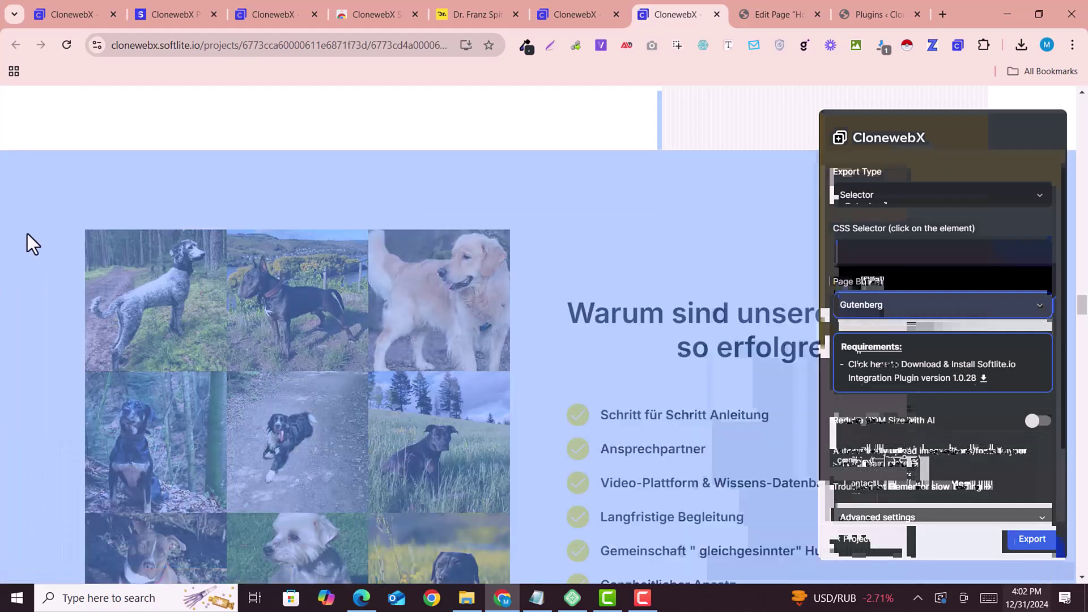
scroll(27, 233, "down", 1)
left_click(27, 234)
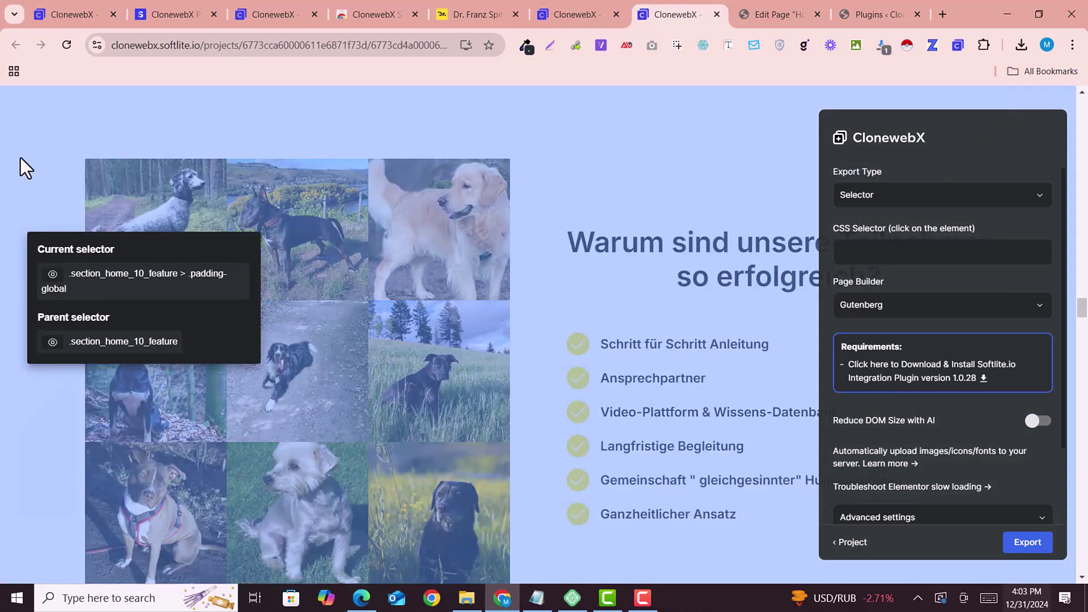
left_click(20, 157)
left_click(59, 214)
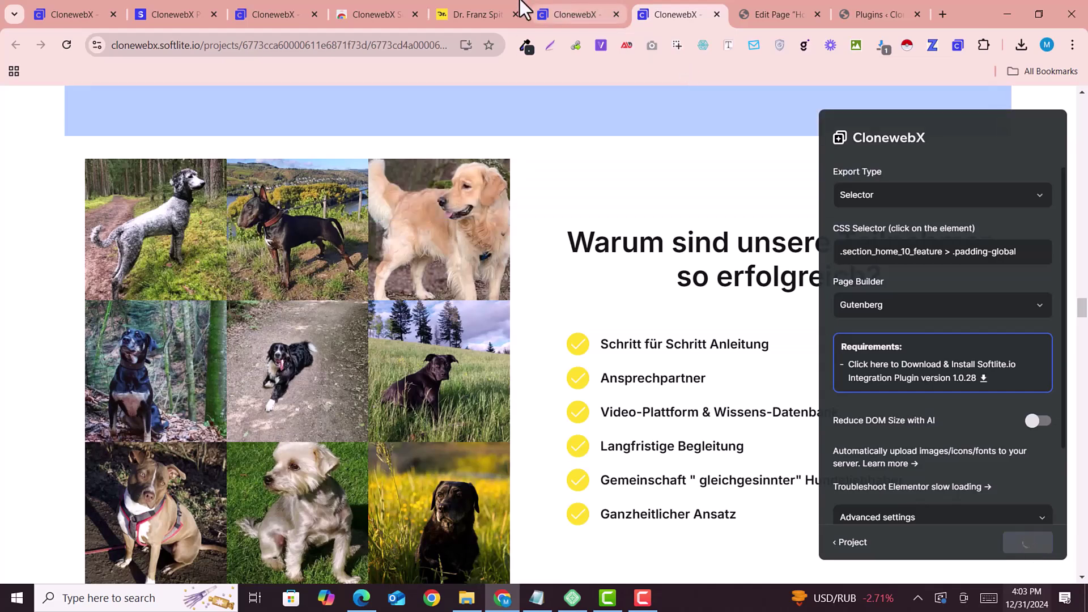
left_click(764, 12)
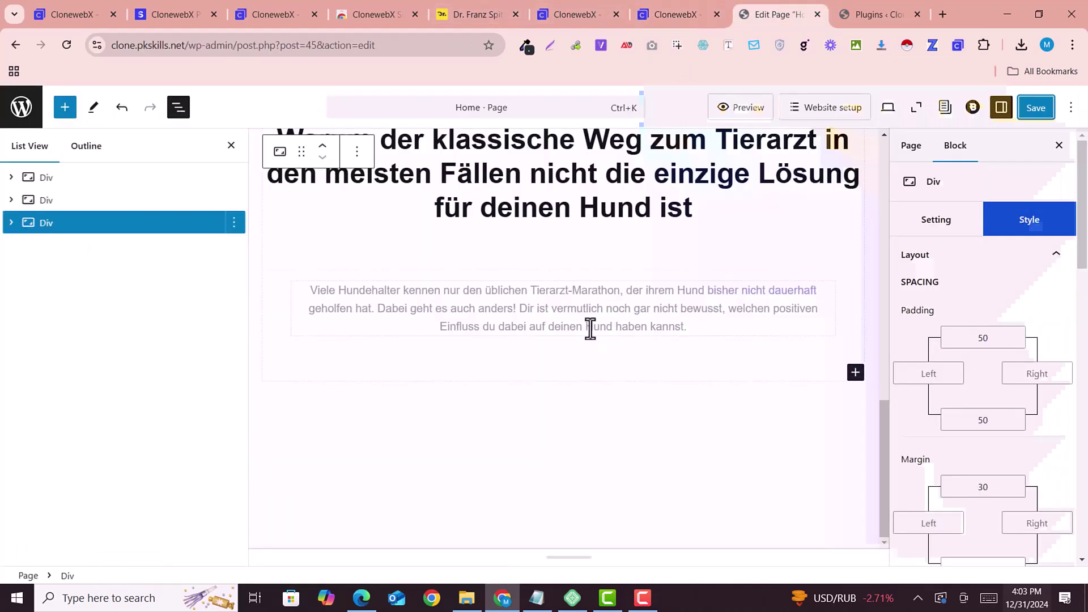
scroll(601, 340, "up", 6)
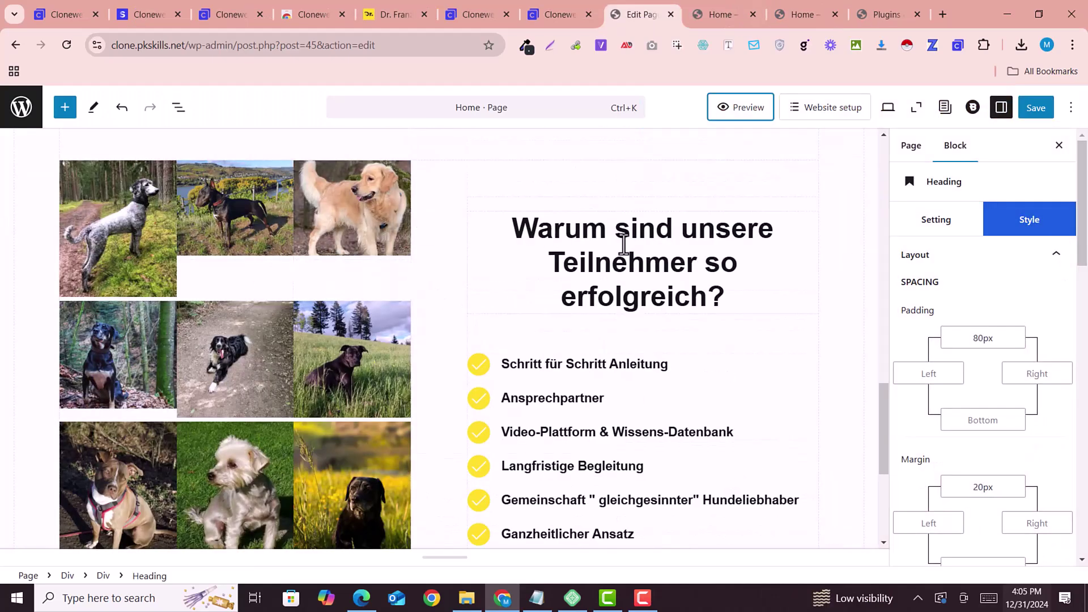
Inspect the content settings of the "Warum sind unsere Teilnehmer so erfolgreich?" heading and the first checklist text.
left_click(623, 245)
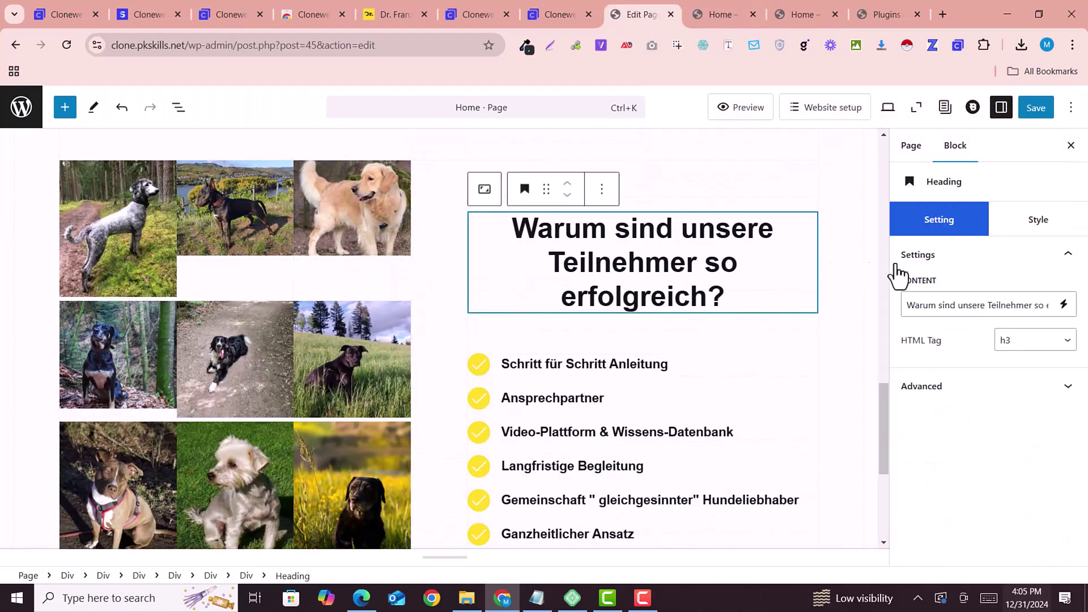
triple_click(950, 301)
left_click(624, 365)
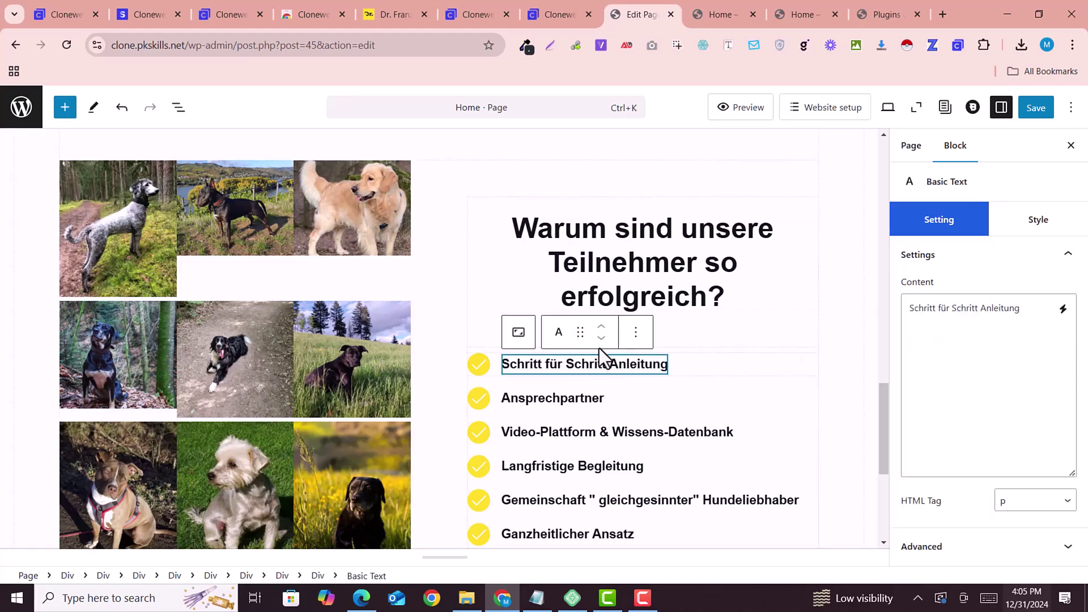
Adjust the height of the second dog photo in the grid's first row to match the photo beside it.
left_click(192, 230)
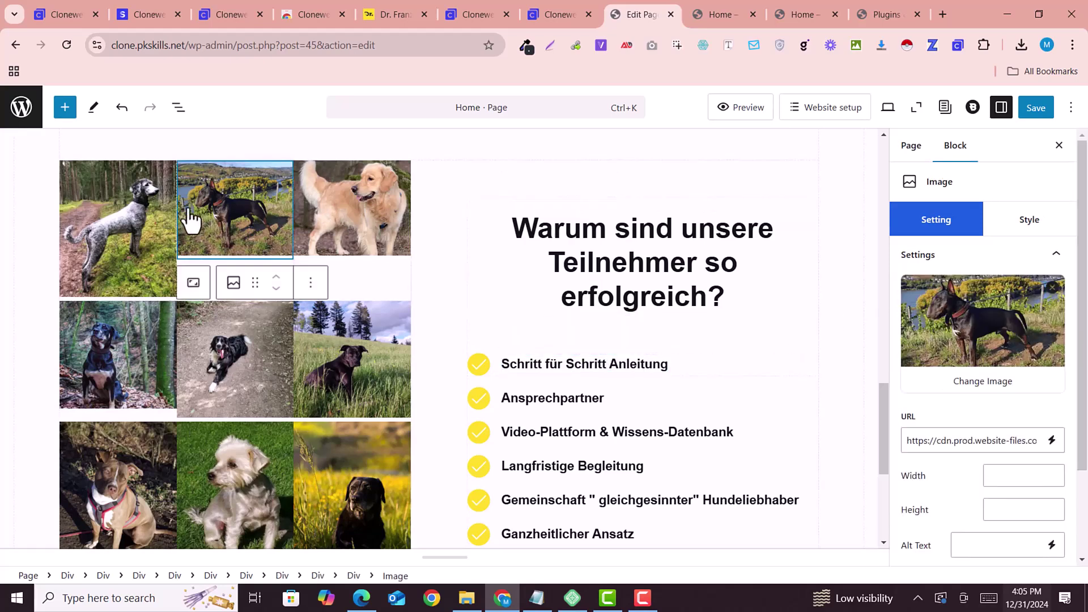
scroll(974, 399, "down", 2)
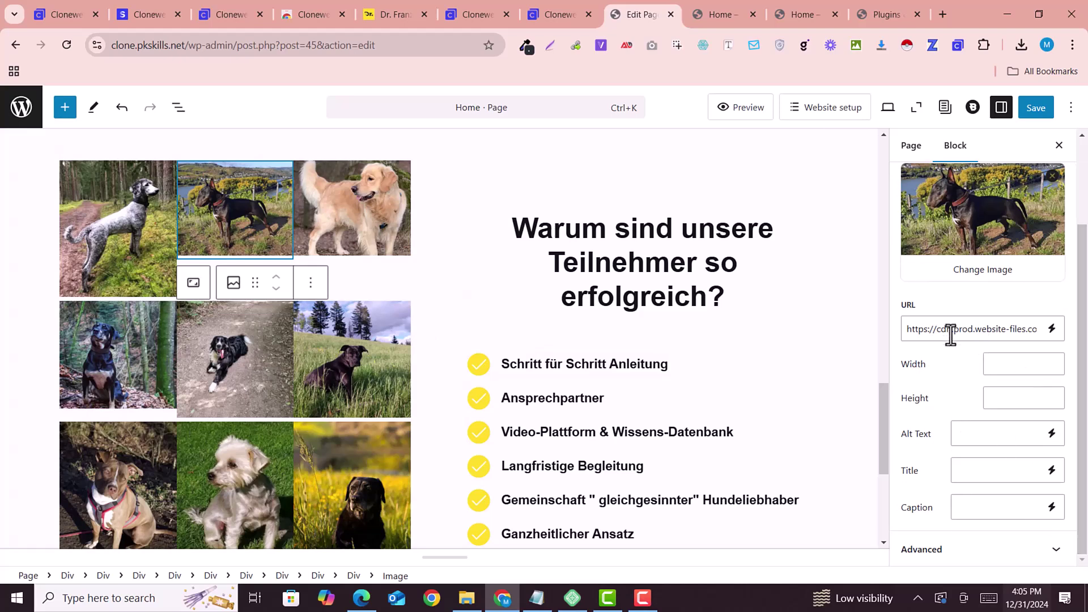
left_click(1018, 408)
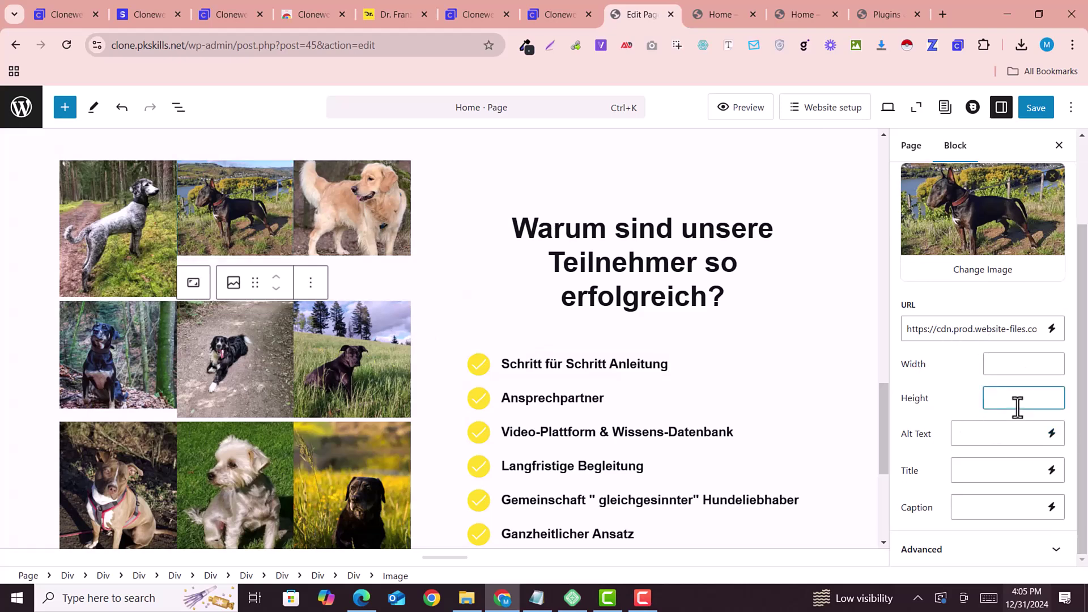
type("300")
left_click_drag(991, 407, 991, 405)
type("200")
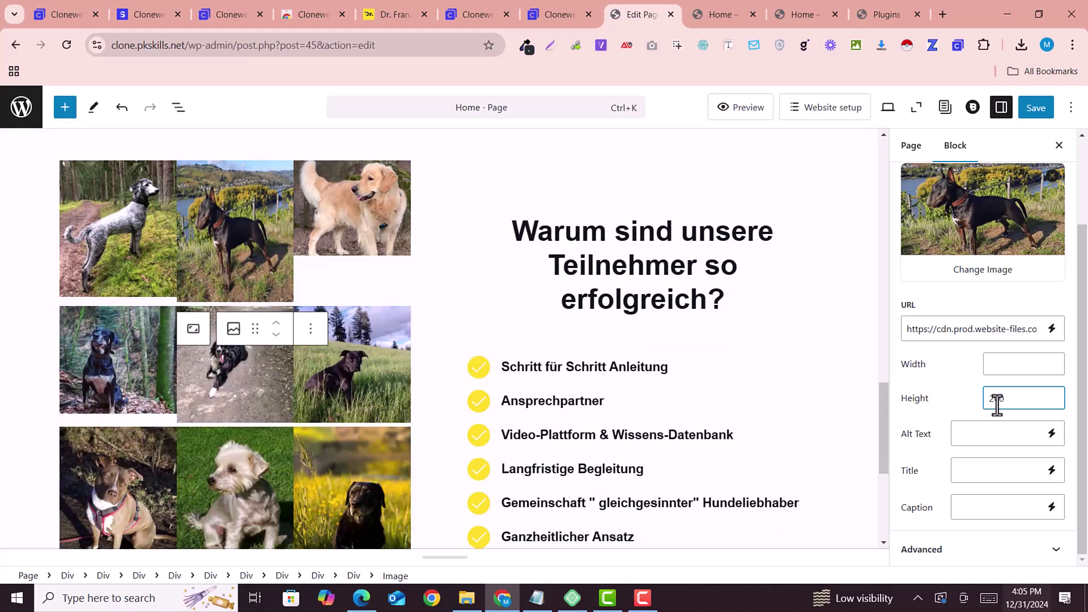
key("BackSpace")
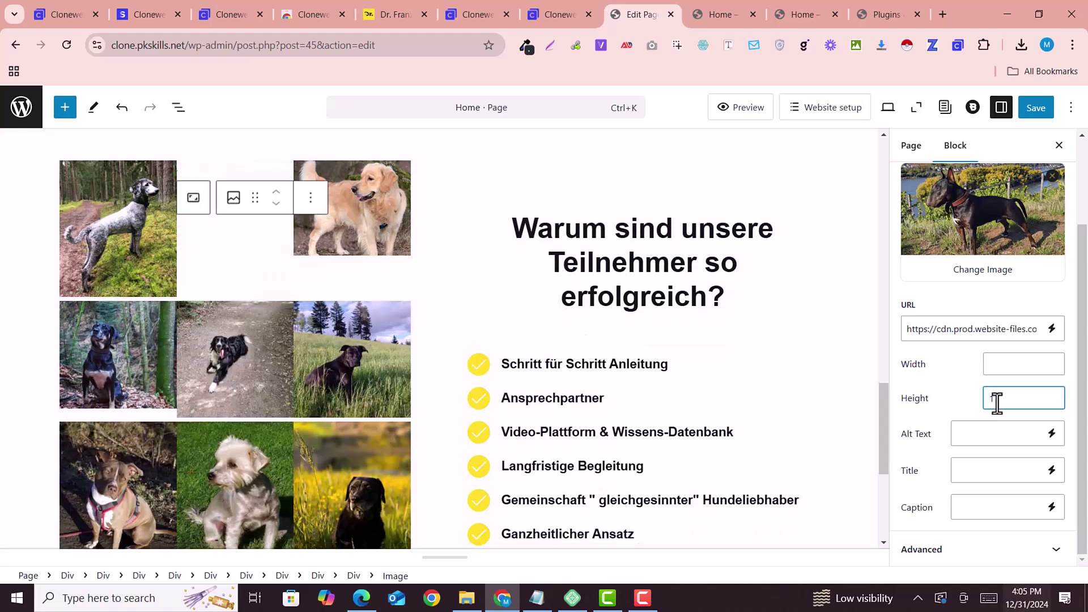
Set the height of the third dog photo in the first row to 193 and save the Home page.
left_click(381, 254)
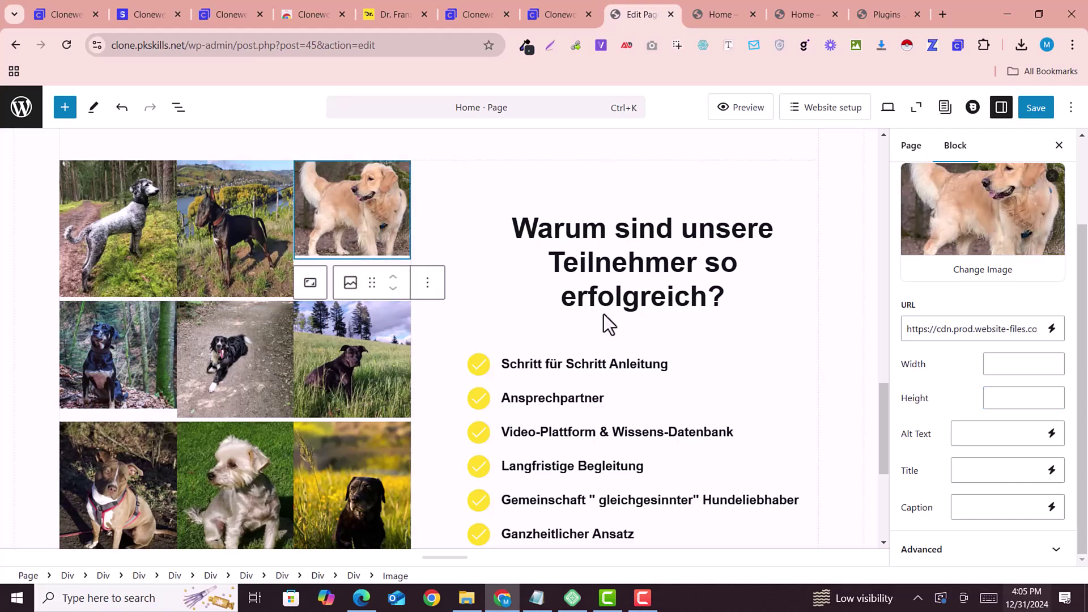
left_click(998, 398)
type("193")
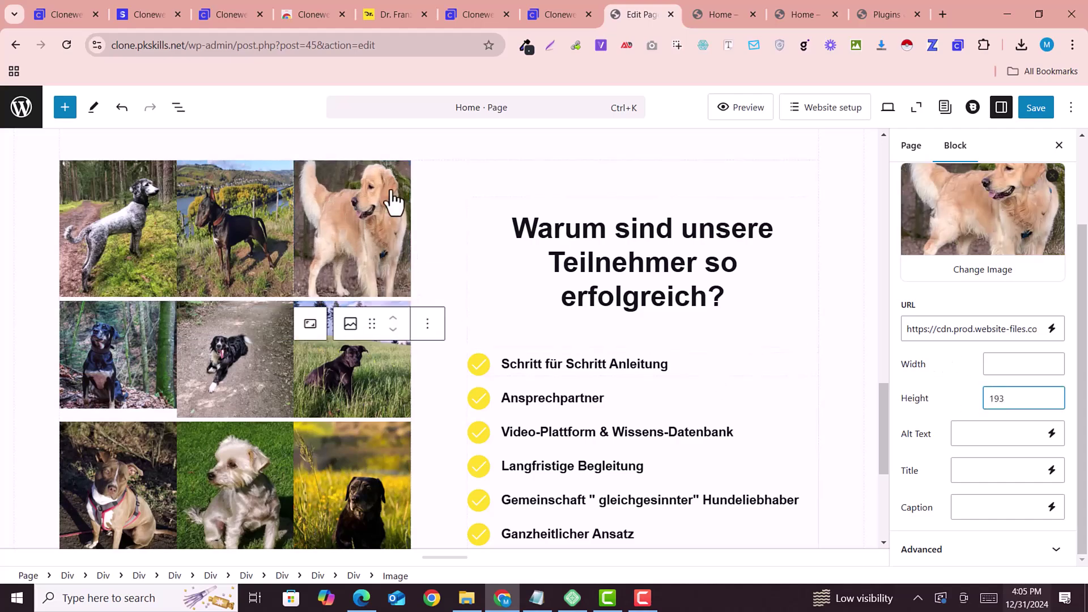
scroll(317, 277, "down", 5)
scroll(272, 301, "up", 5)
left_click(1036, 108)
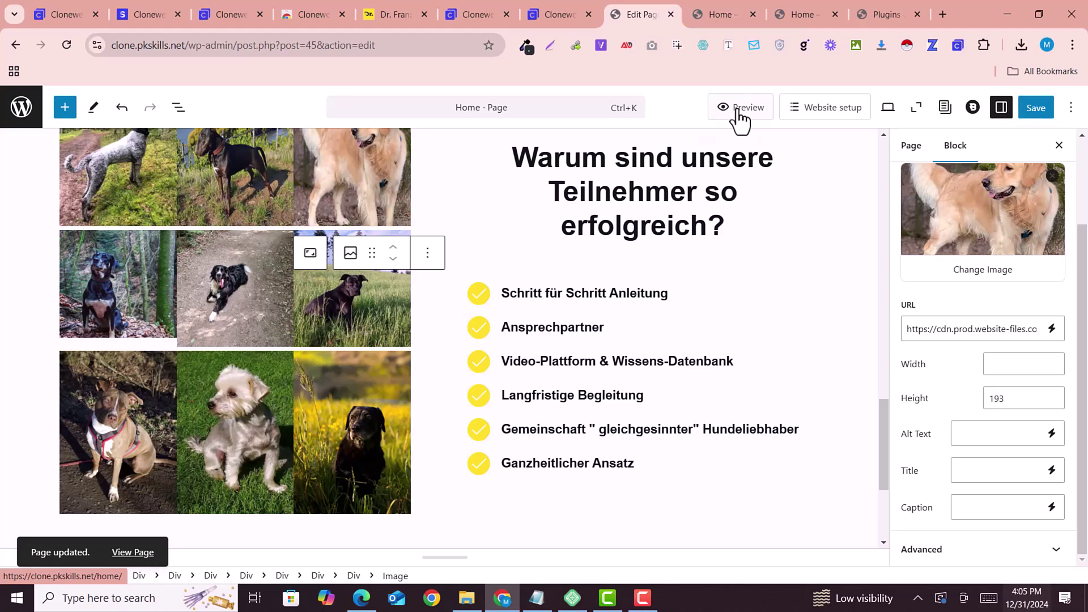
Preview the published Home page down to the dog photo section, return to the editor and compare the section there.
left_click(740, 109)
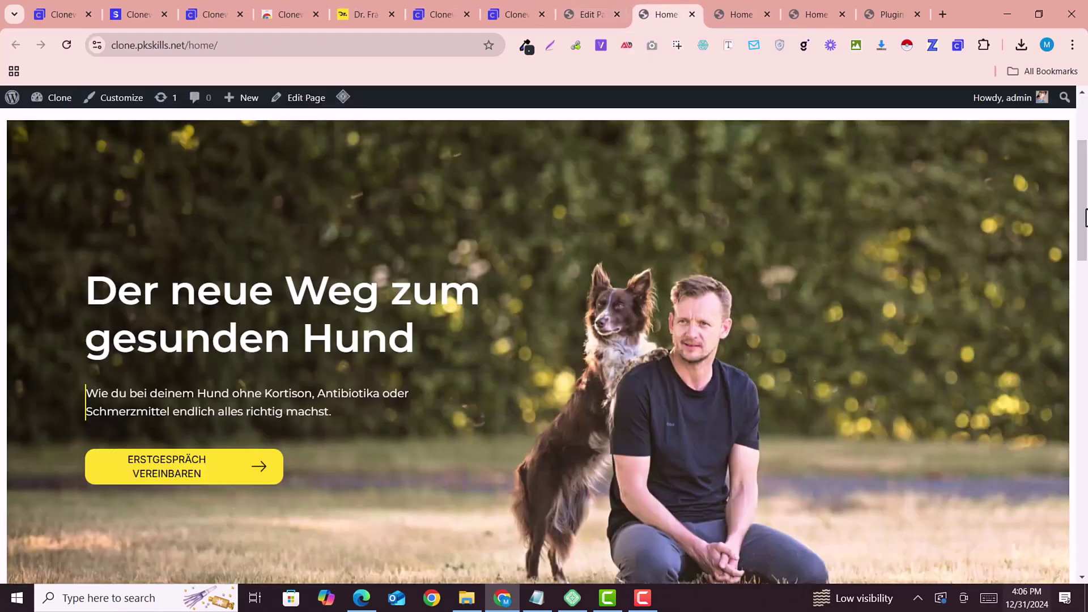
left_click_drag(1086, 217, 1087, 432)
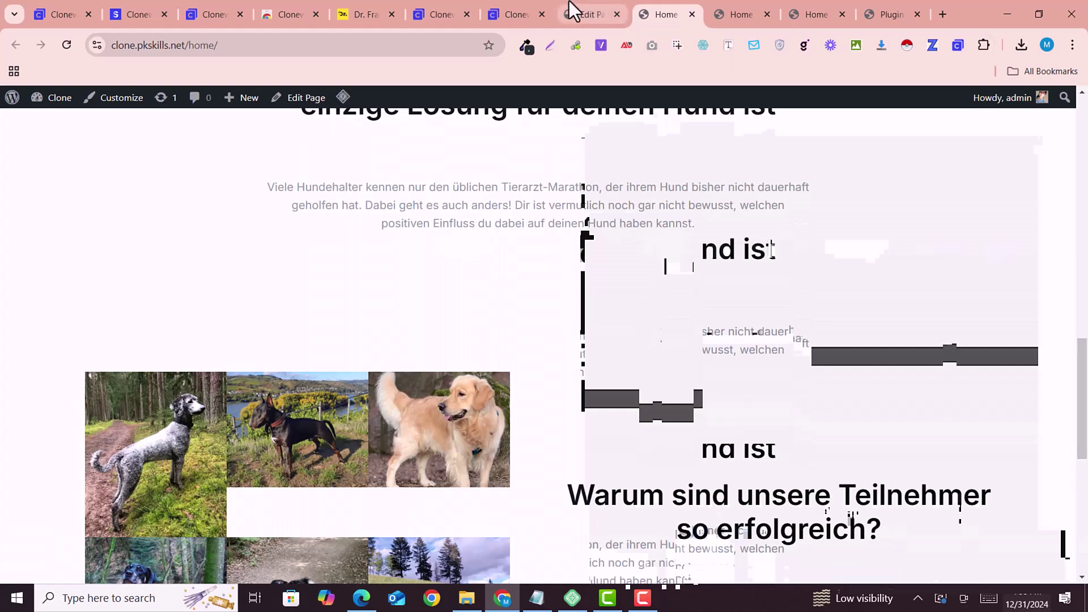
left_click(573, 11)
scroll(595, 138, "down", 3)
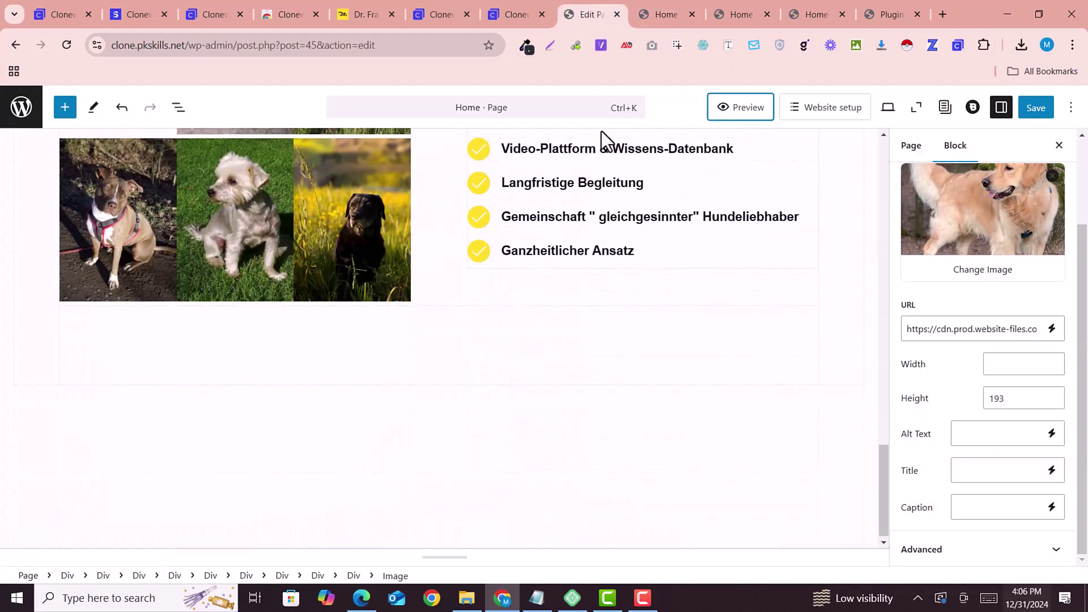
scroll(517, 255, "up", 3)
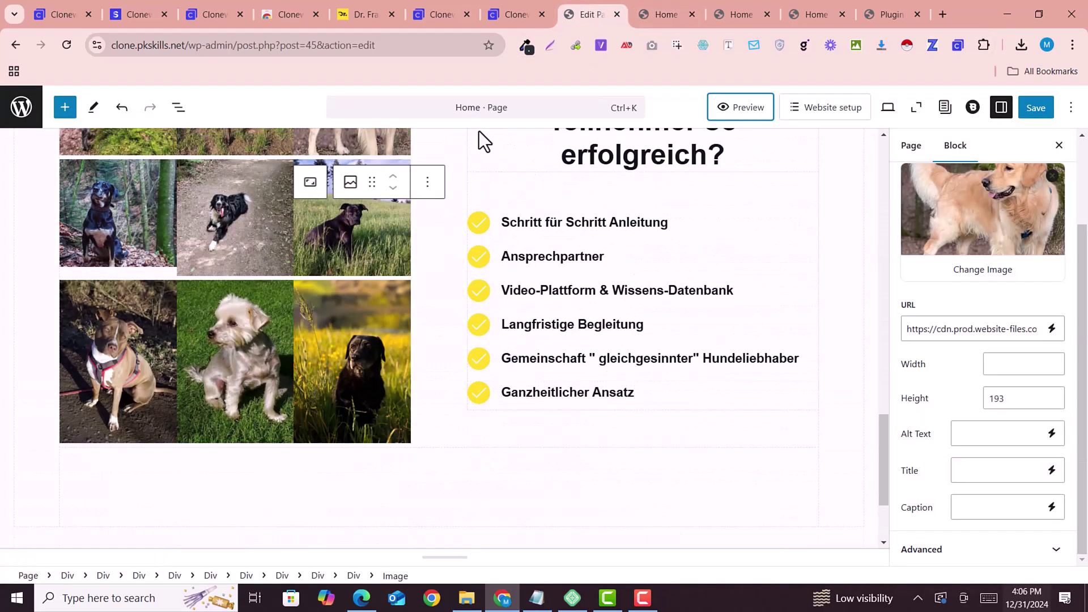
scroll(552, 177, "up", 4)
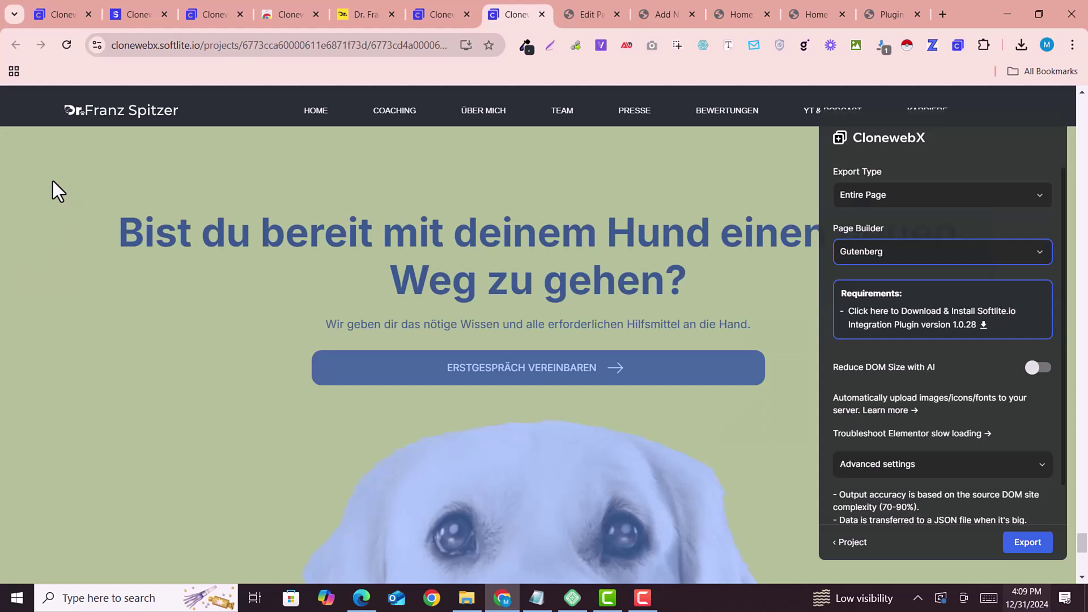
Export the yellow call-to-action section from ClonewebX using the selector .section_home_19_cta > .padding-global for Gutenberg.
left_click(53, 181)
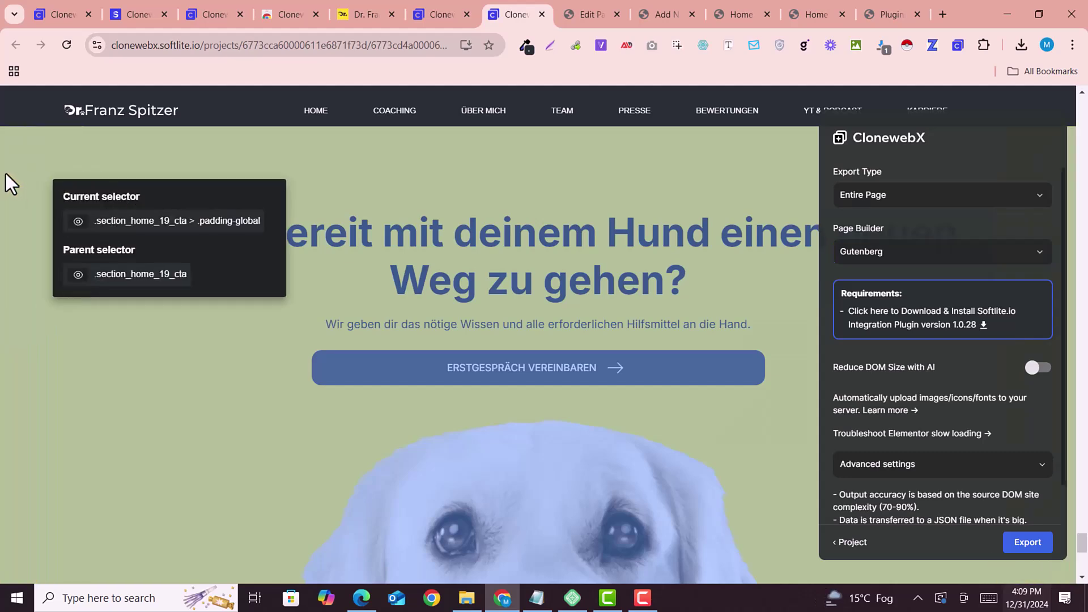
left_click(63, 220)
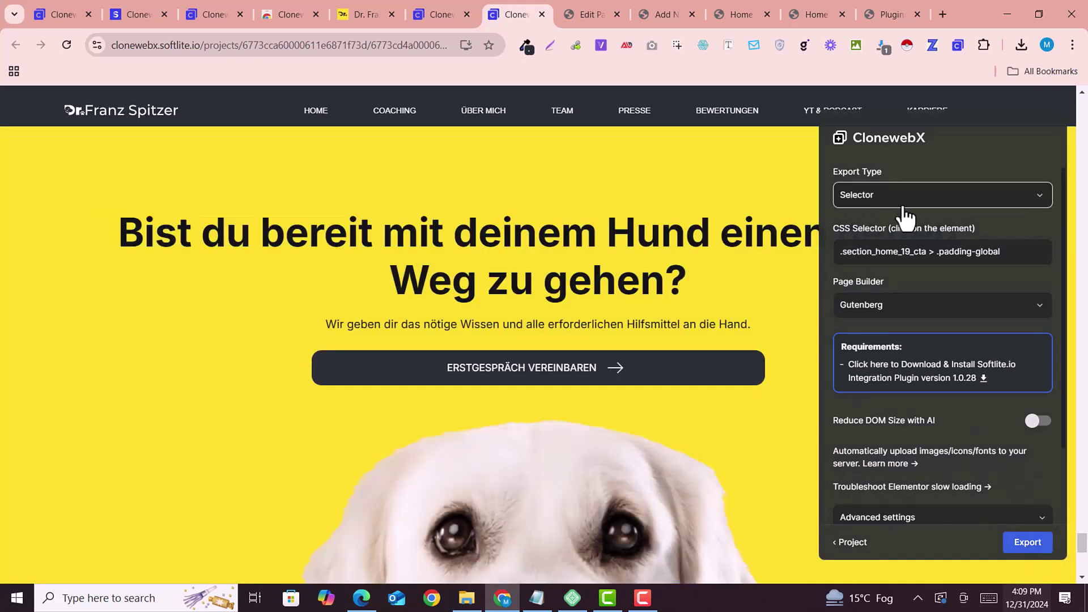
left_click(1031, 543)
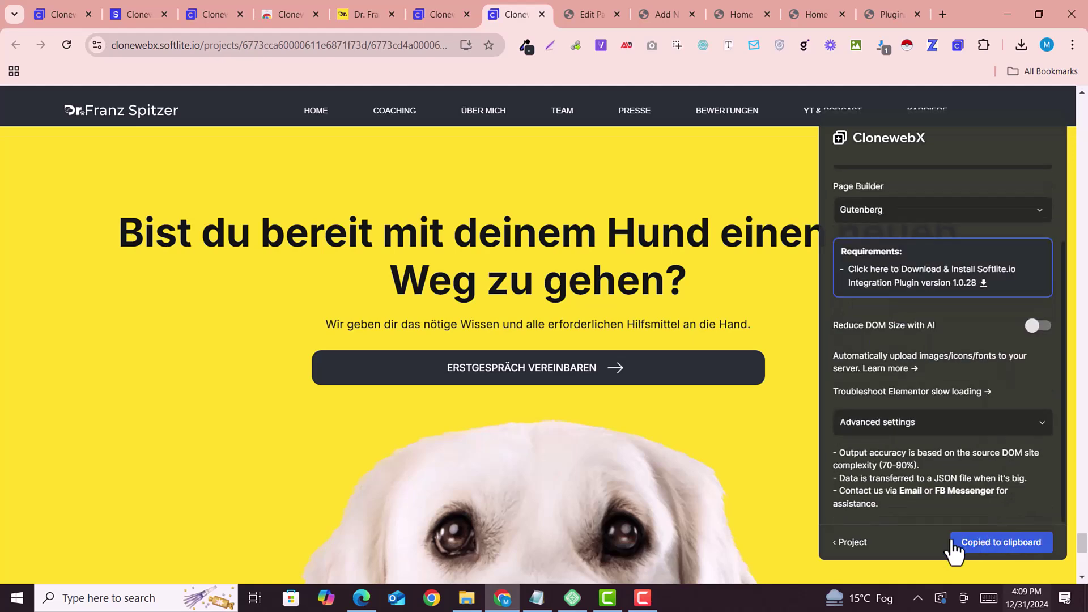
Paste the exported call-to-action section below the black FAQ section of the Home page and look it over.
left_click(576, 1)
scroll(587, 437, "down", 10)
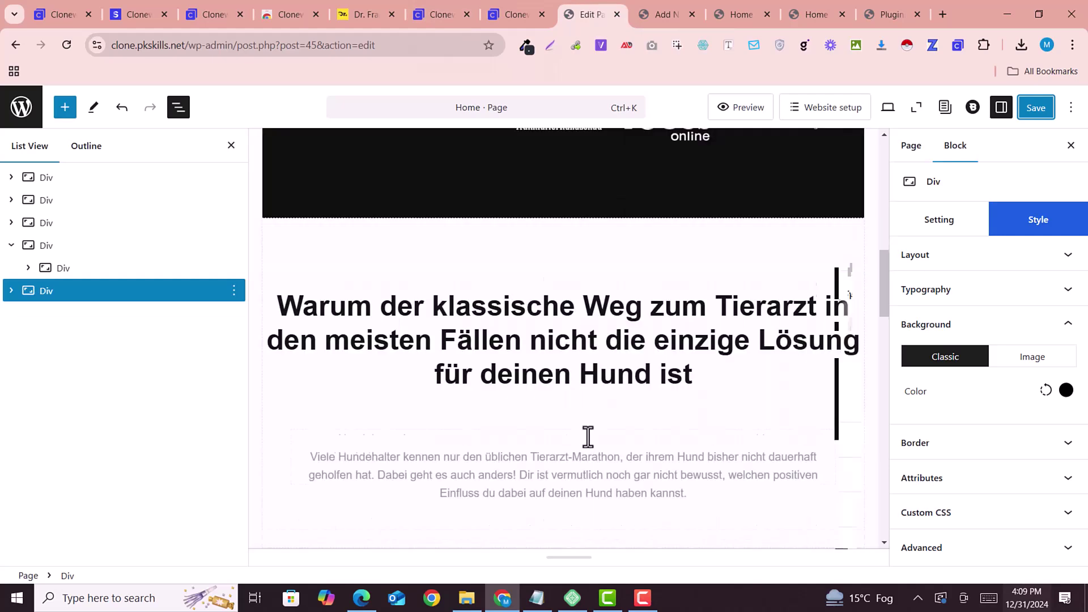
scroll(588, 436, "down", 15)
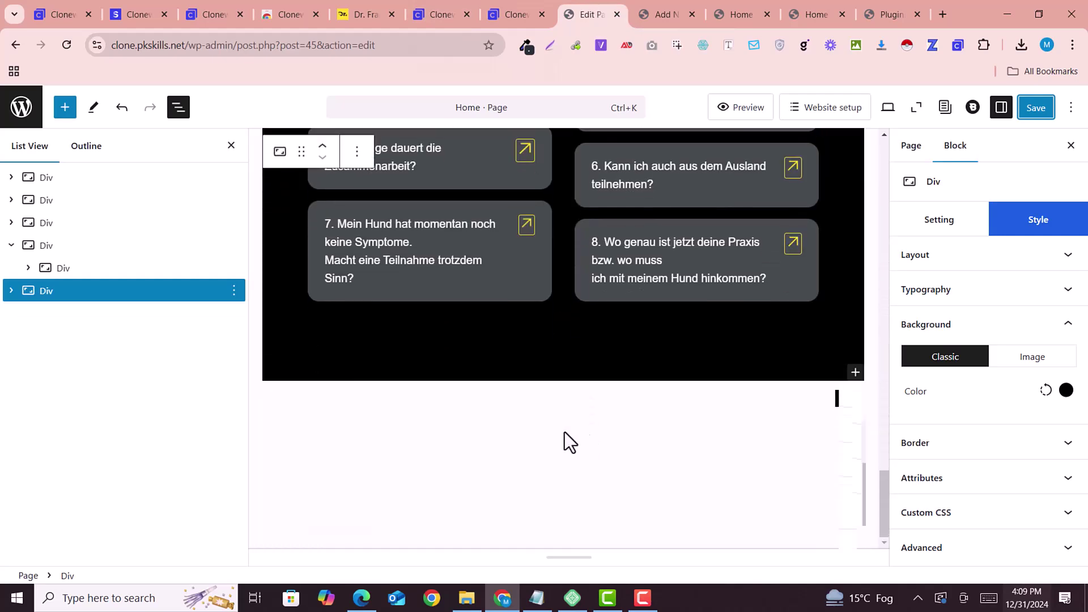
left_click(586, 393)
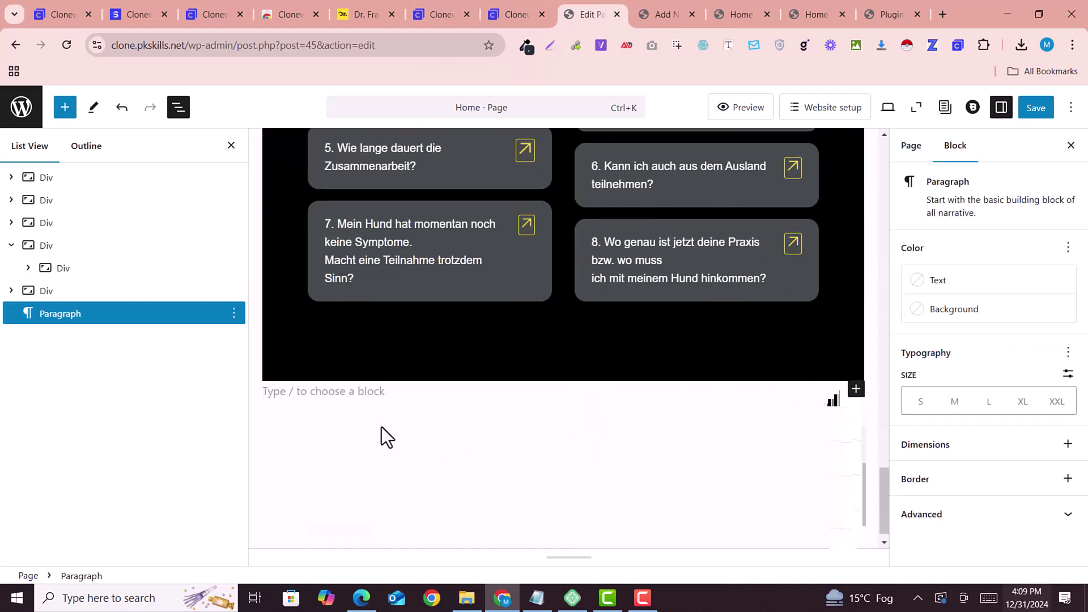
key("ctrl+v")
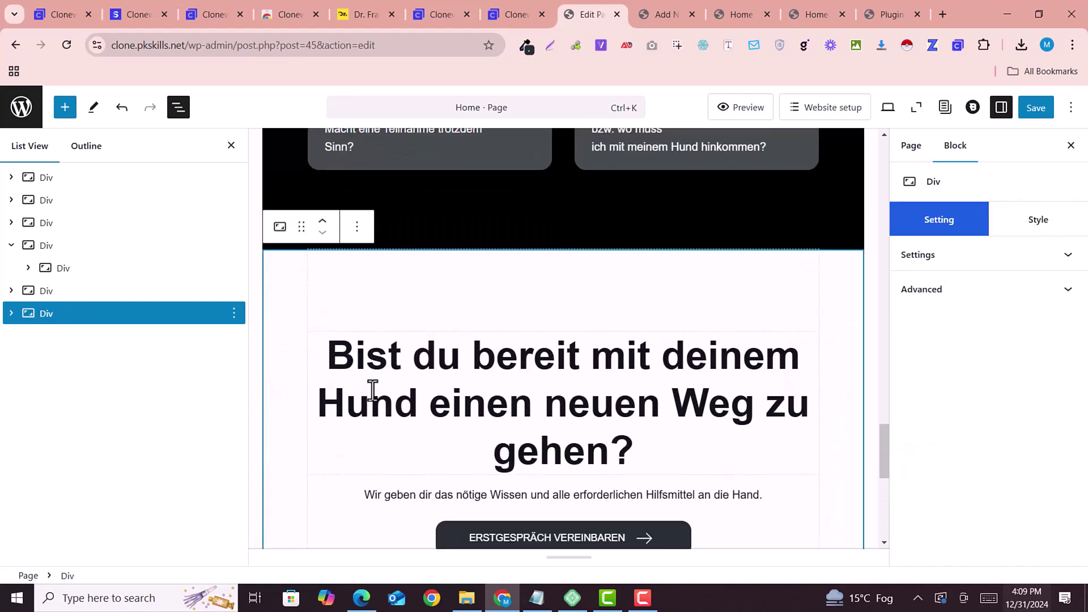
scroll(680, 368, "down", 5)
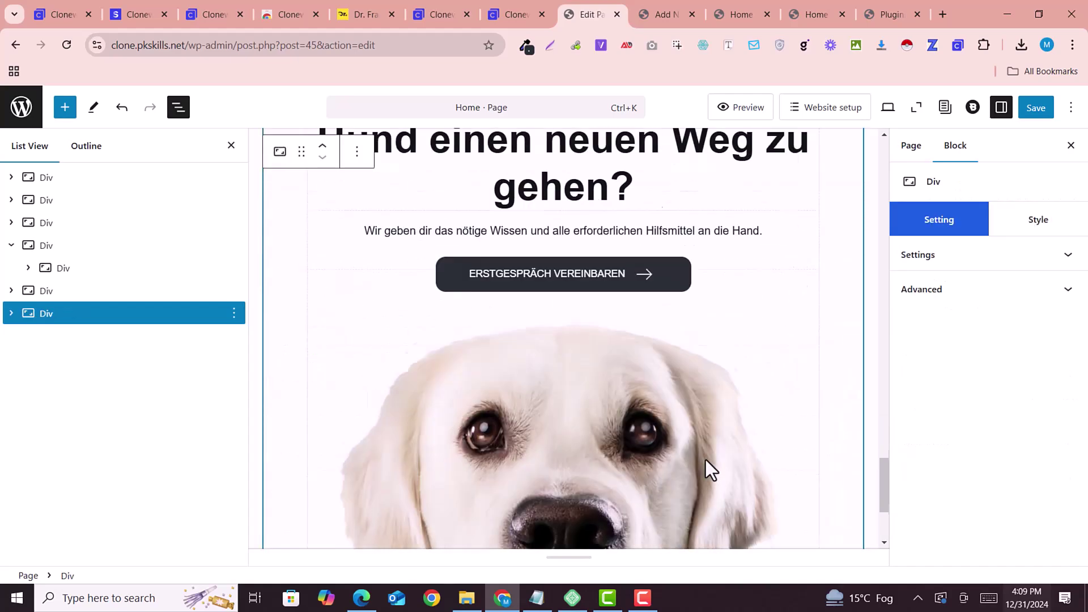
scroll(705, 460, "up", 4)
scroll(706, 461, "down", 4)
scroll(620, 307, "up", 7)
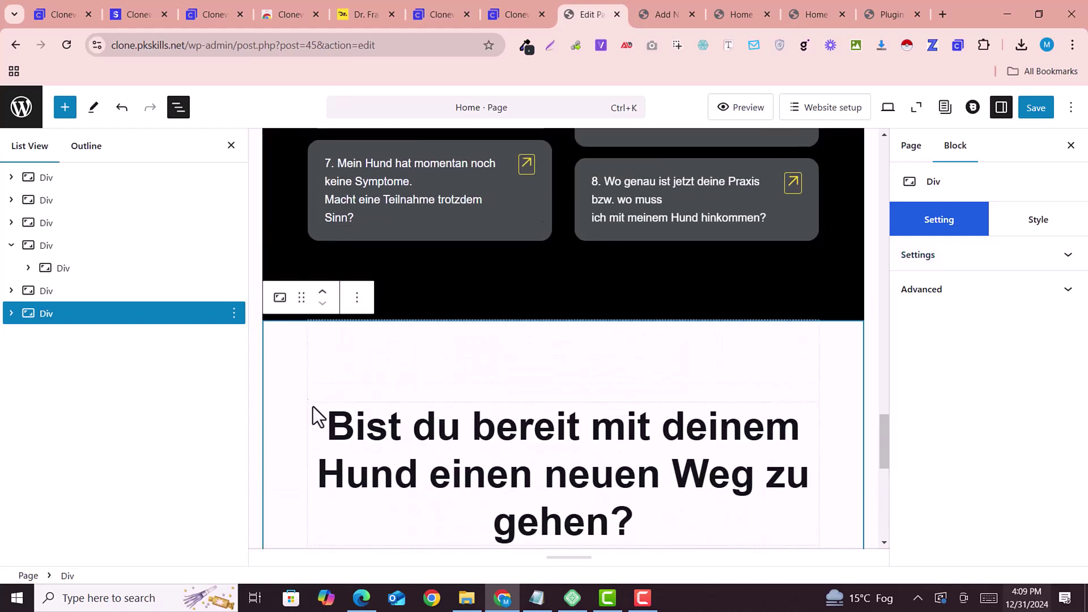
Set the classic background color of the pasted call-to-action section's outer Div to #FDDD27.
left_click(280, 304)
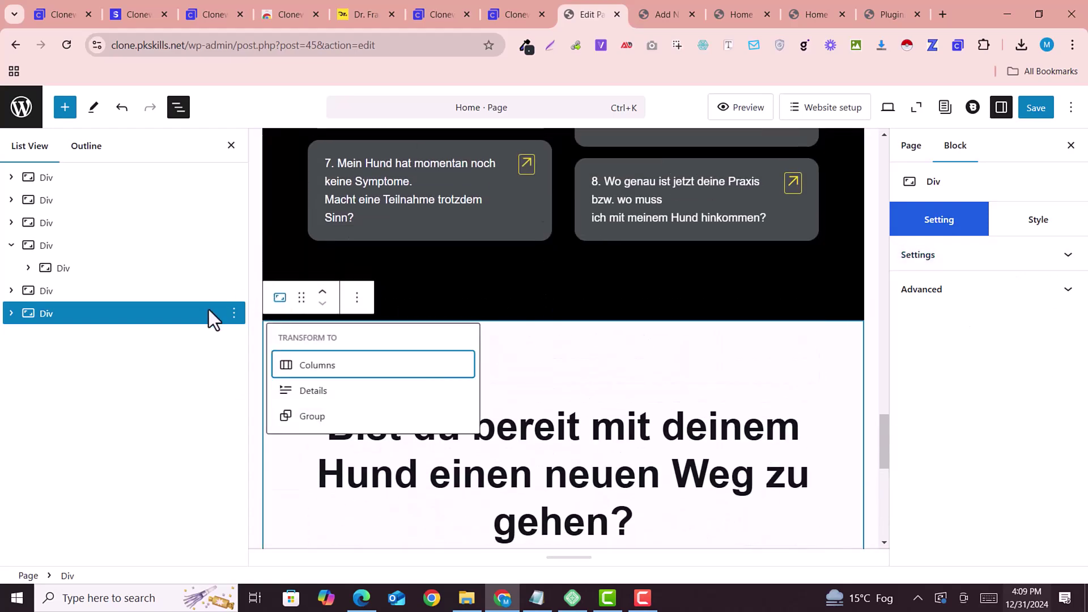
left_click(87, 309)
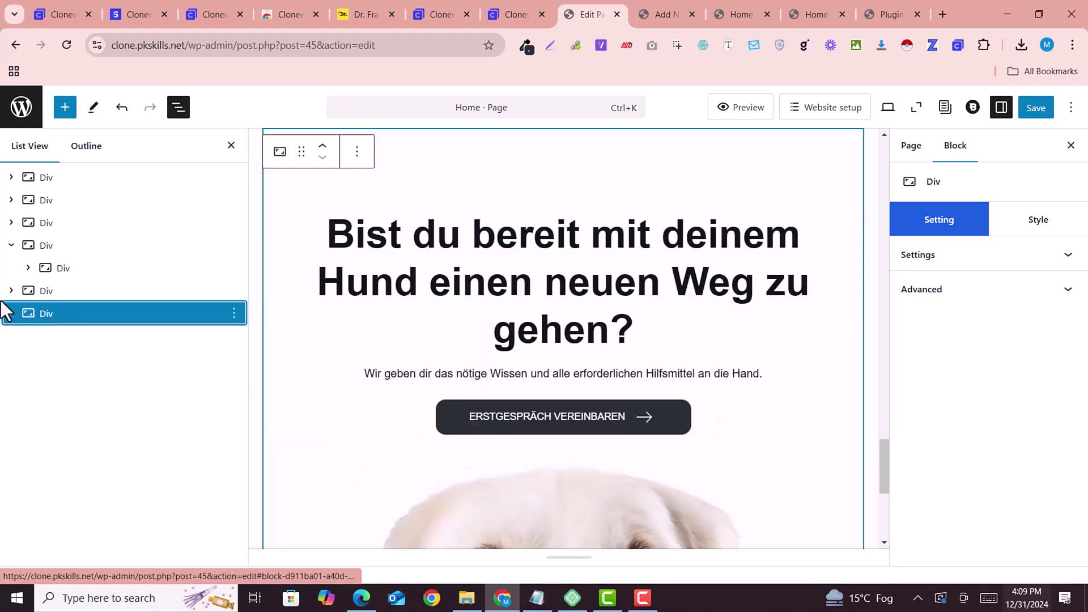
scroll(612, 360, "up", 3)
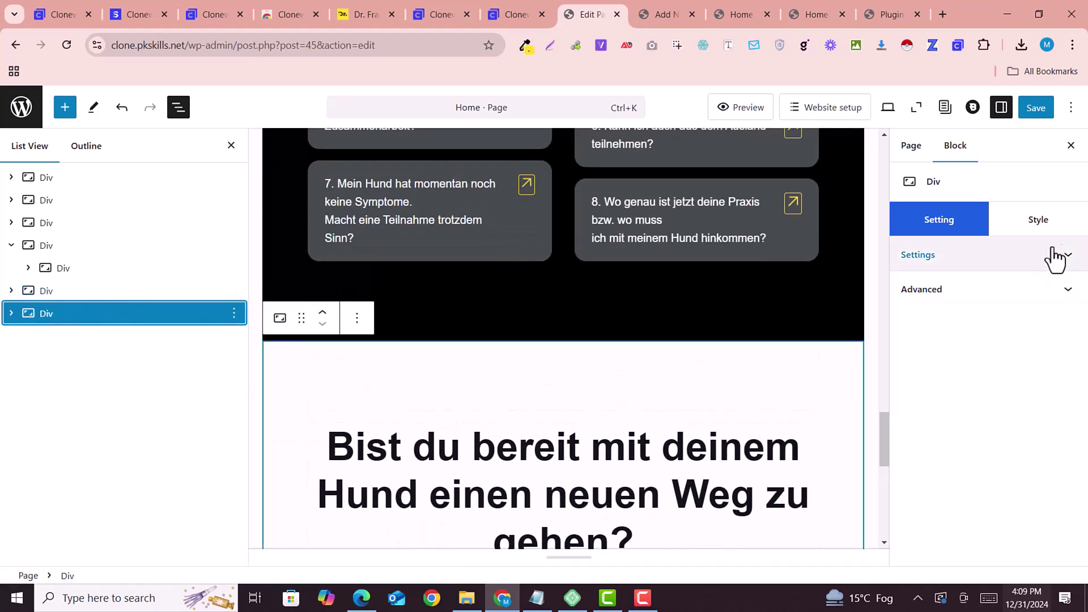
left_click(1039, 227)
scroll(1016, 403, "down", 5)
scroll(1032, 346, "up", 4)
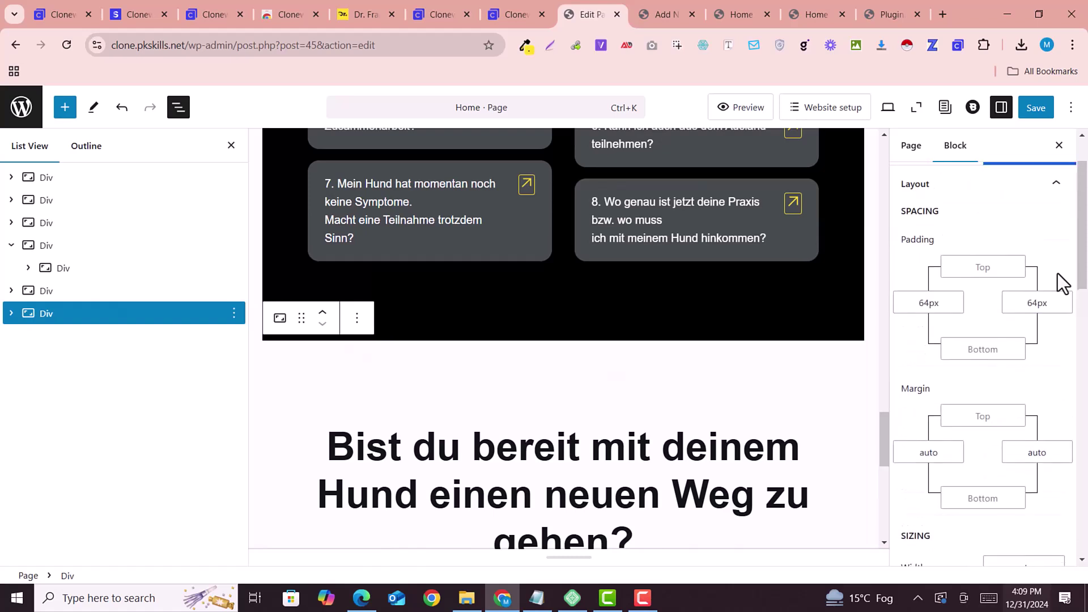
scroll(1043, 244, "up", 1)
left_click(1049, 256)
left_click(989, 327)
left_click(1062, 391)
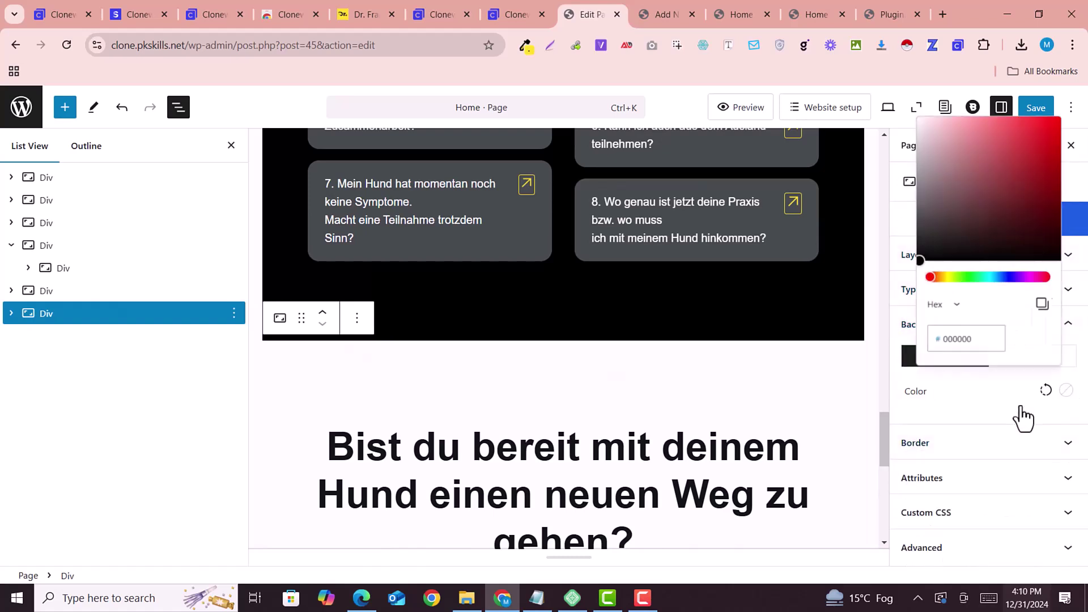
left_click(963, 340)
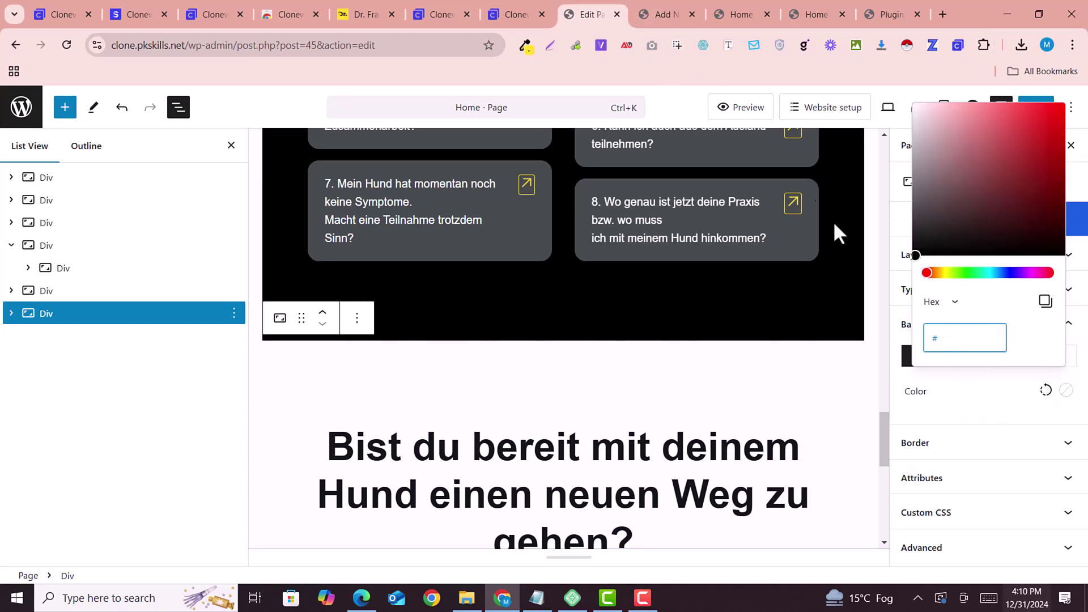
type("FDDD27")
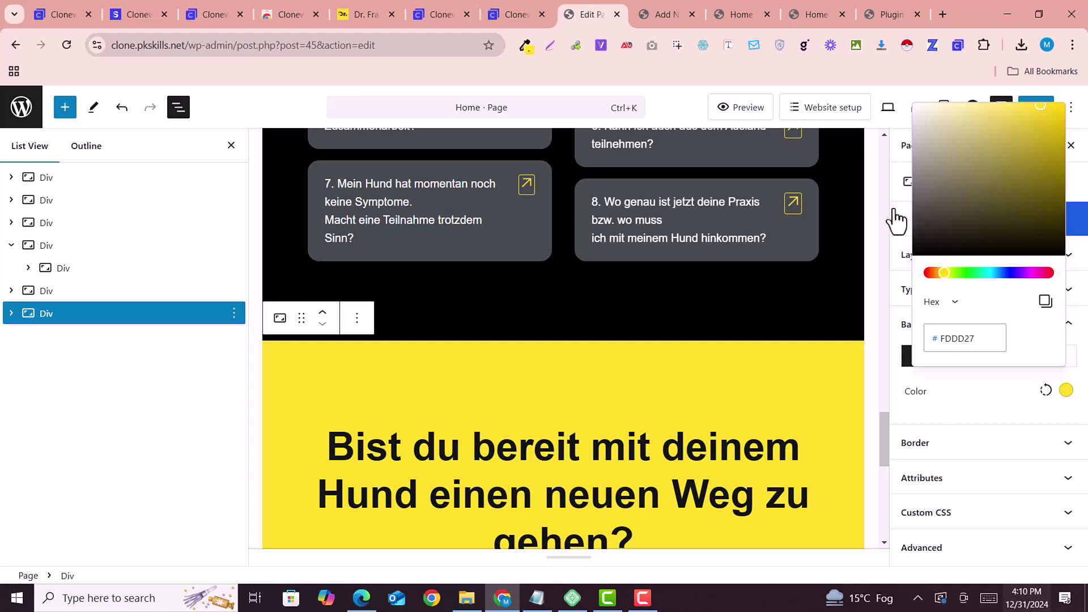
left_click(905, 104)
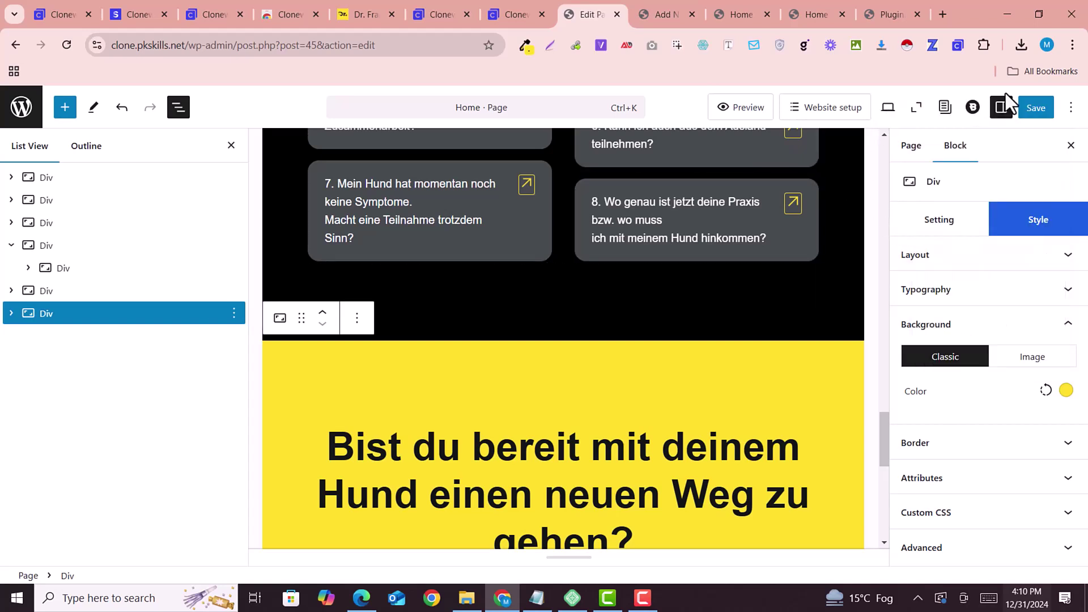
Save the Home page and preview the published version.
left_click(1038, 108)
scroll(719, 312, "down", 6)
left_click(902, 107)
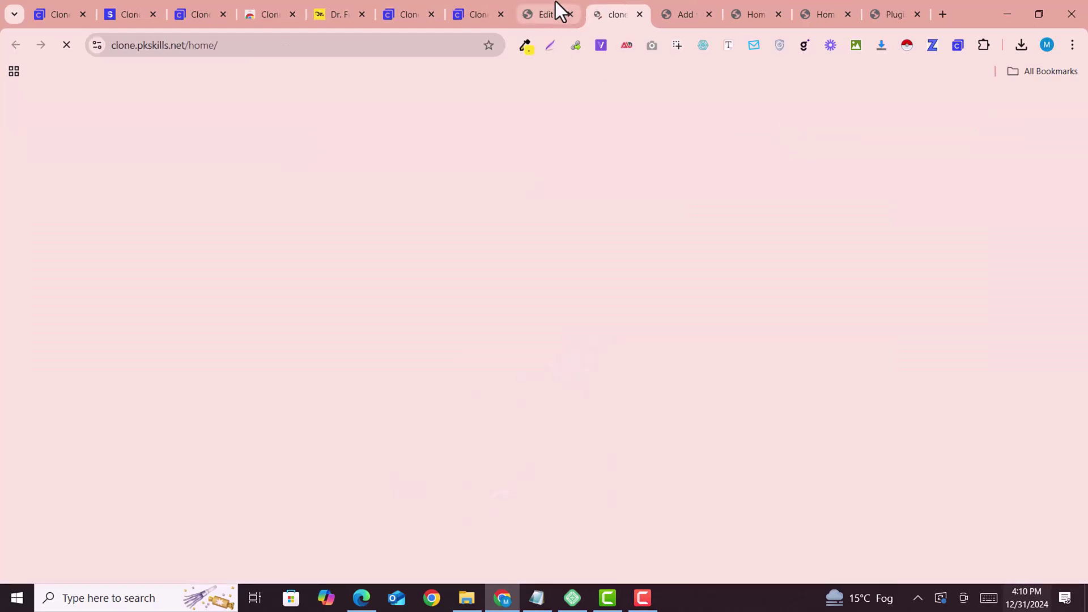
mouse_move(1084, 137)
left_mouse_down()
mouse_move(1086, 535)
mouse_move(1087, 167)
mouse_move(1086, 178)
left_mouse_up()
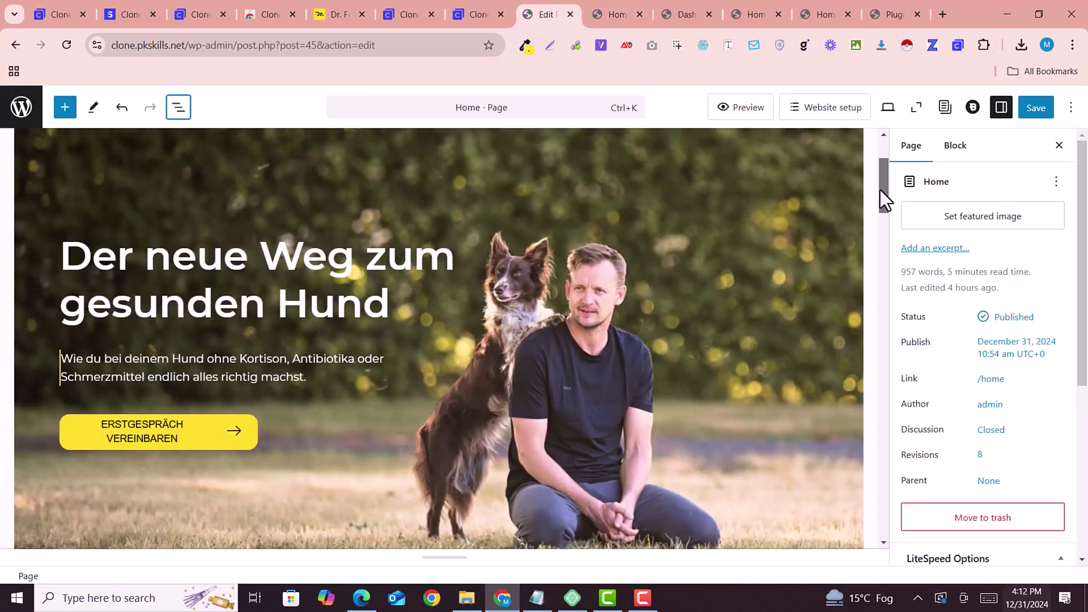
Review the cloned sections of the Home page in the editor, from the hero down to the heading about the classic vet route.
left_click_drag(880, 189, 883, 264)
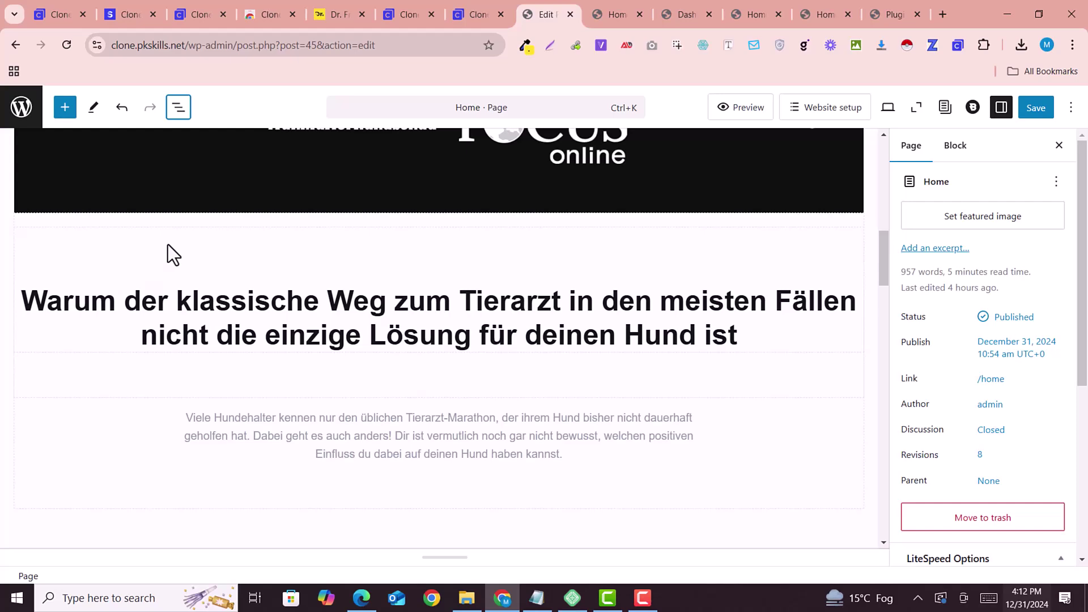
scroll(159, 269, "up", 5)
scroll(163, 264, "down", 2)
scroll(162, 263, "down", 1)
scroll(162, 261, "up", 3)
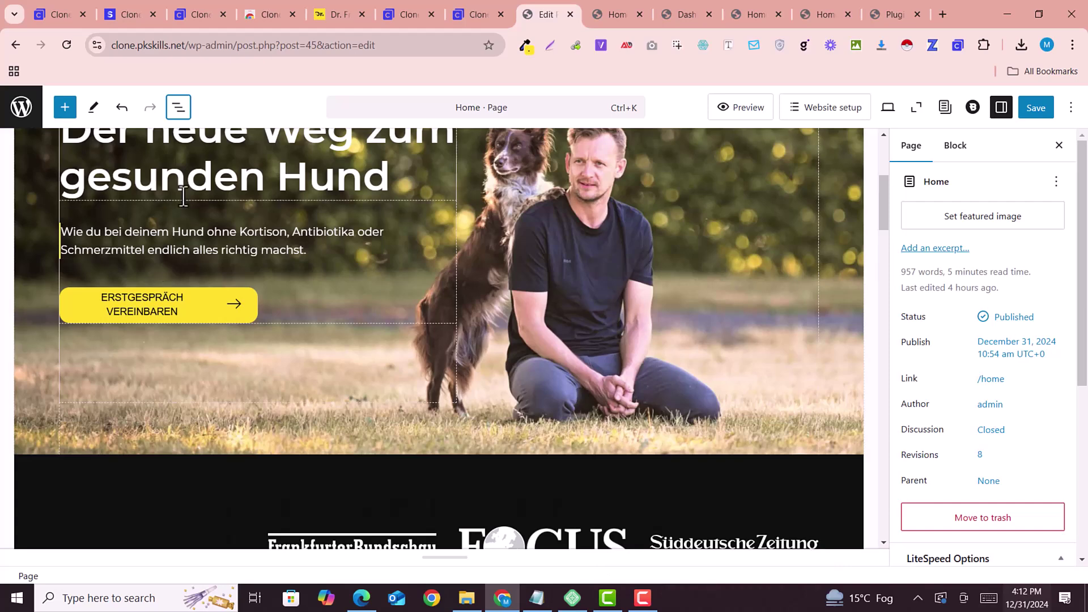
scroll(338, 345, "up", 4)
scroll(339, 354, "down", 3)
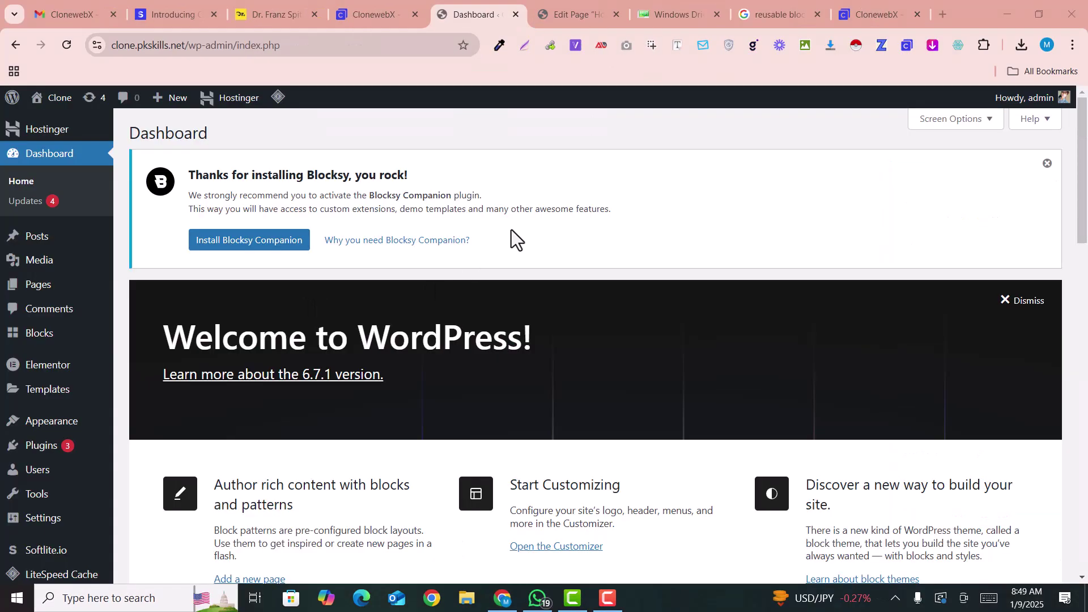
Create a new Softlite.io block template titled "Reuse able Block".
scroll(512, 216, "down", 3)
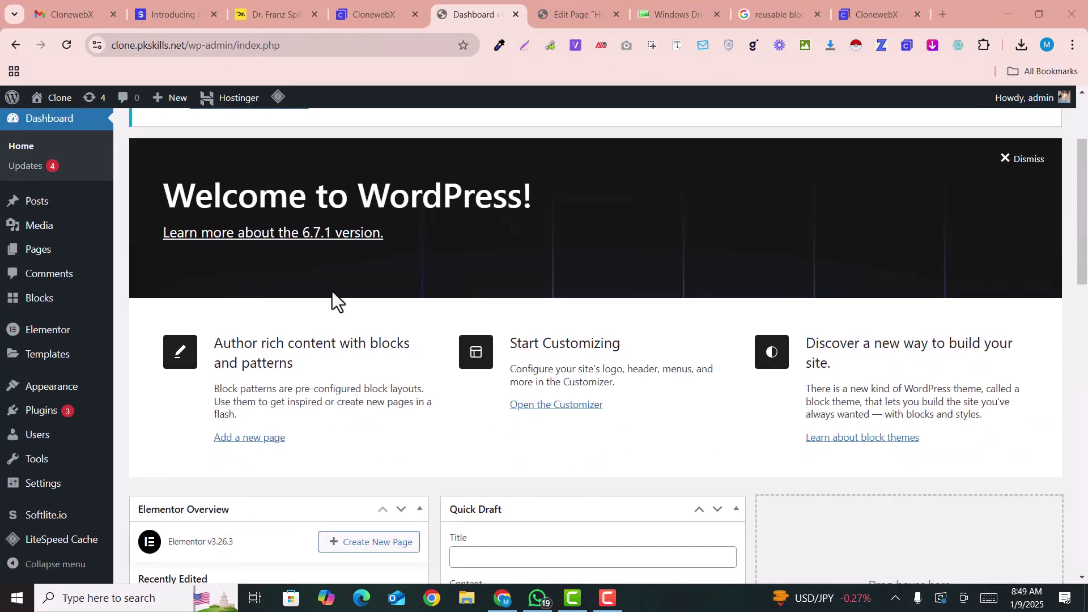
mouse_move(37, 519)
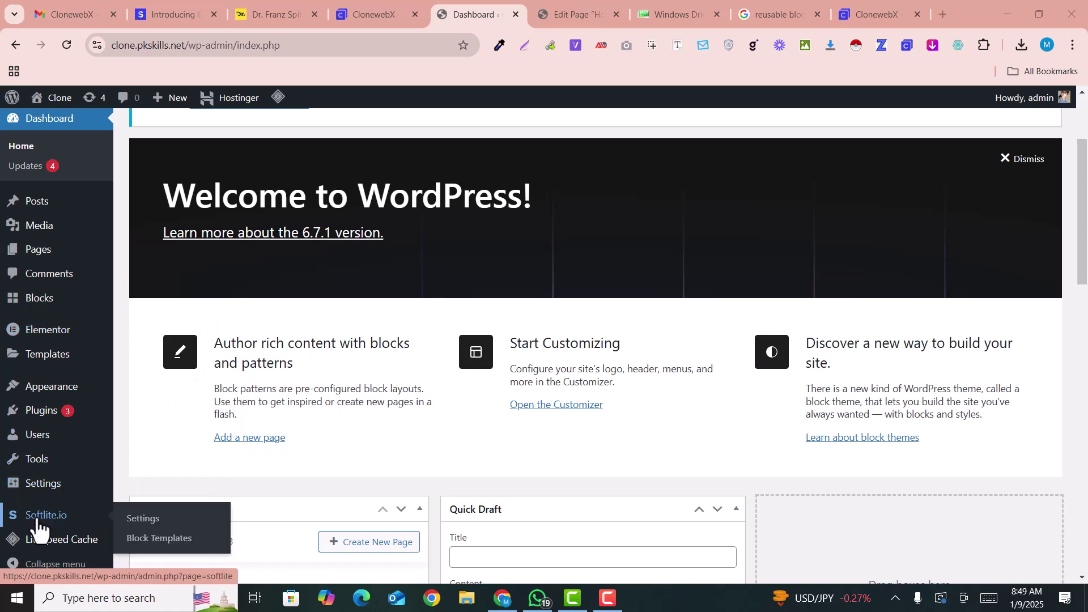
left_click(153, 538)
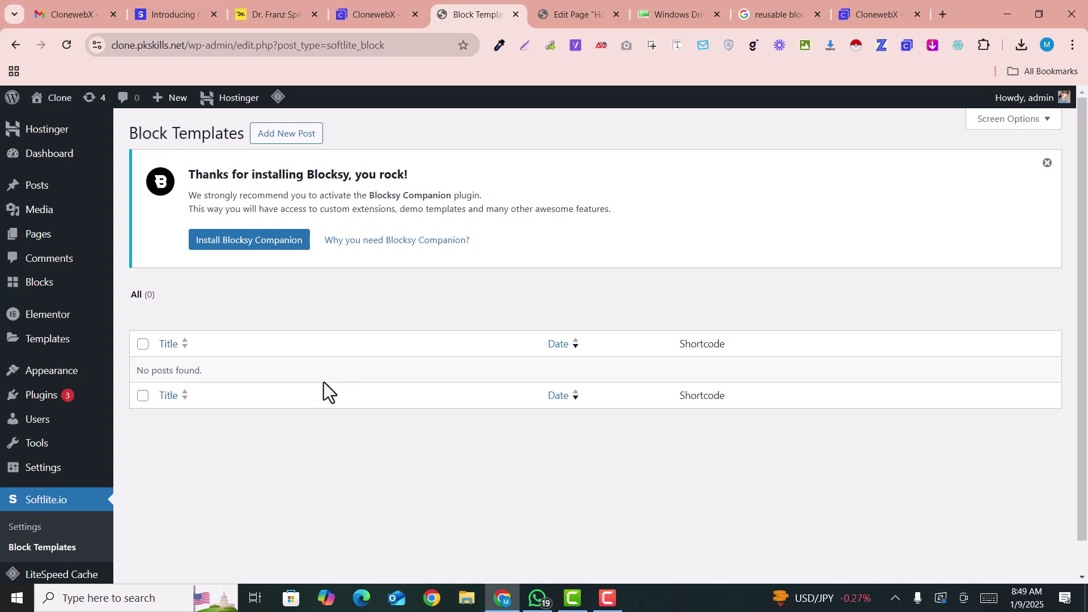
left_click(287, 139)
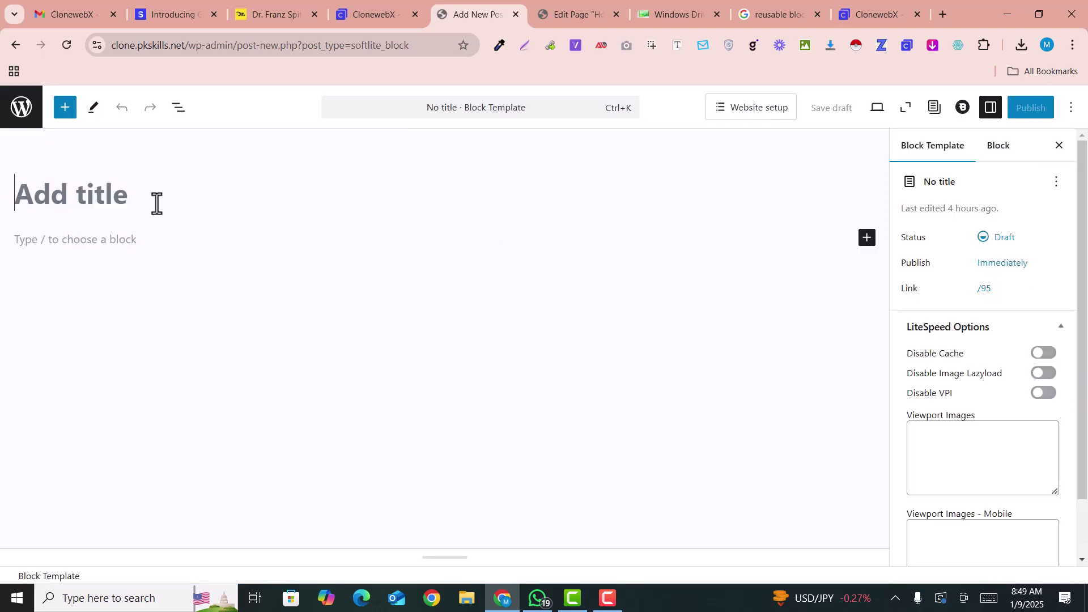
type("R")
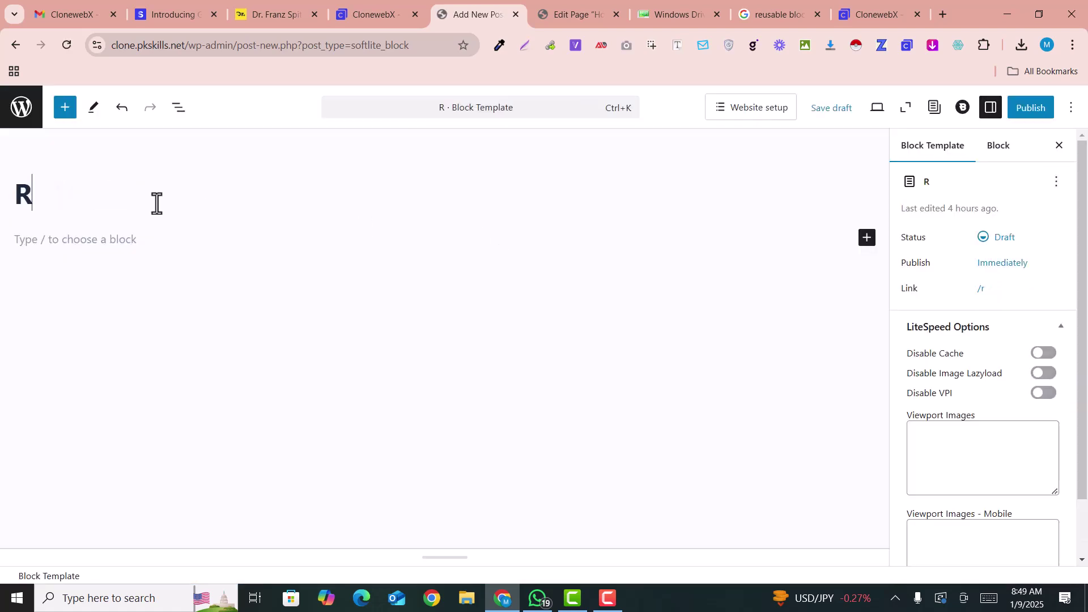
type("euse able Block")
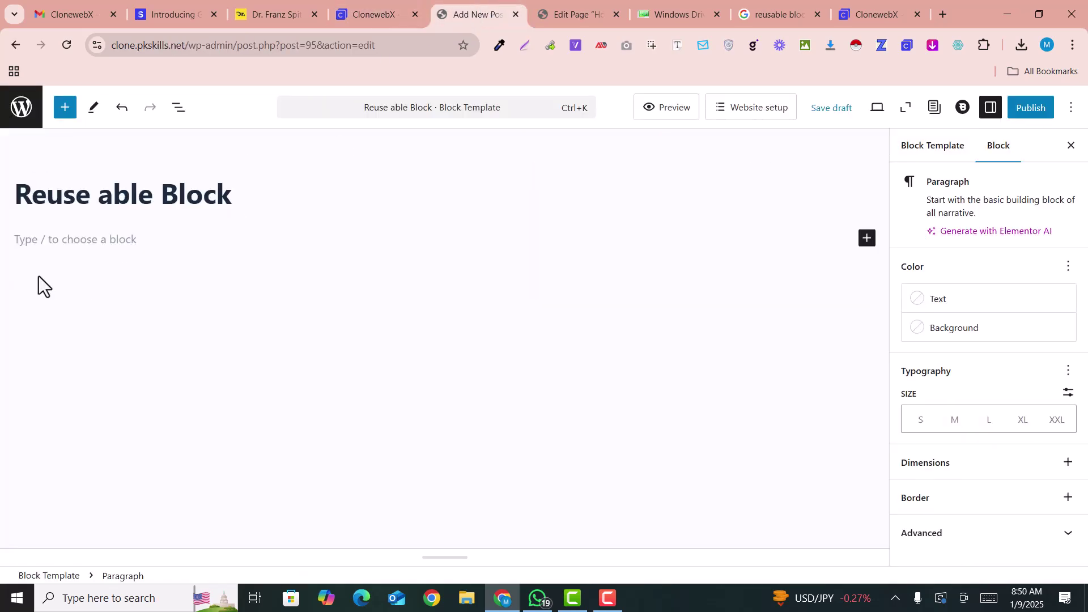
Export the hero section from ClonewebX for Gutenberg using the selector .section_home_1_hero-header > .padding-global.
left_click_drag(877, 13, 601, 17)
scroll(441, 347, "up", 5)
scroll(441, 346, "up", 2)
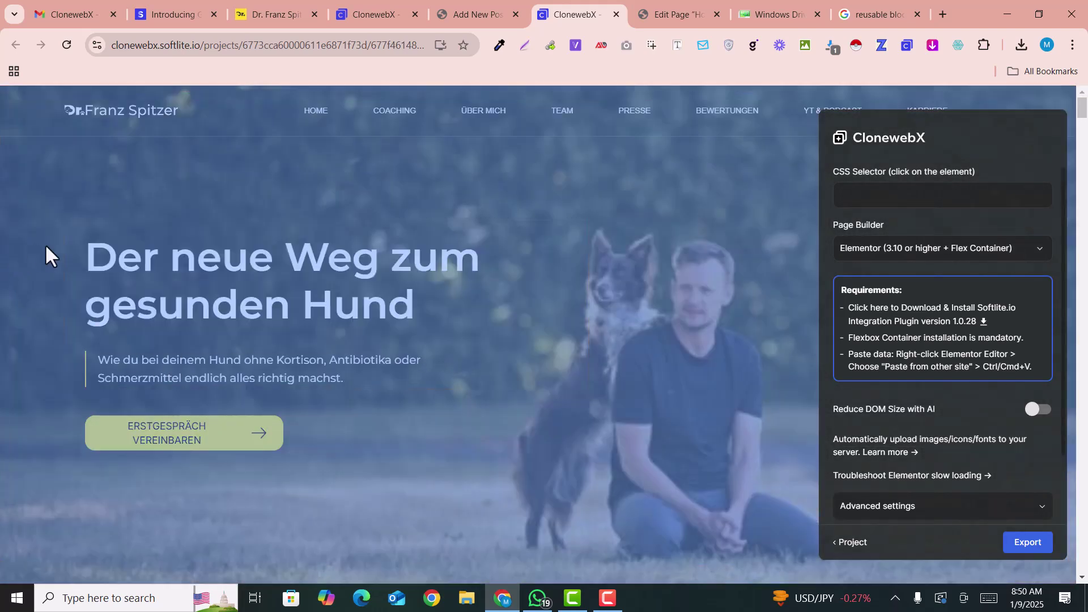
left_click(47, 248)
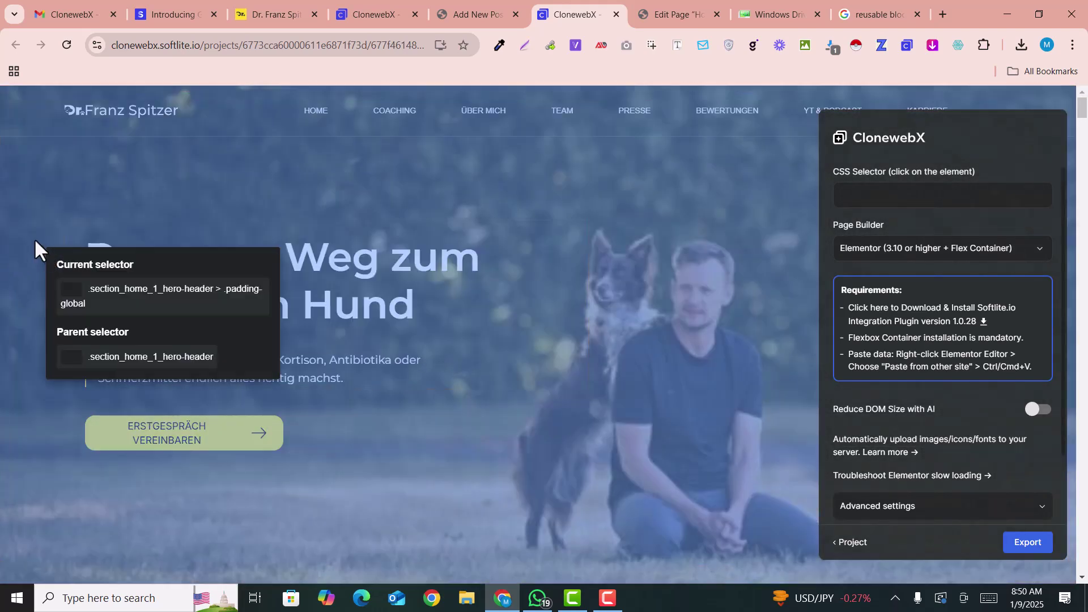
left_click(121, 301)
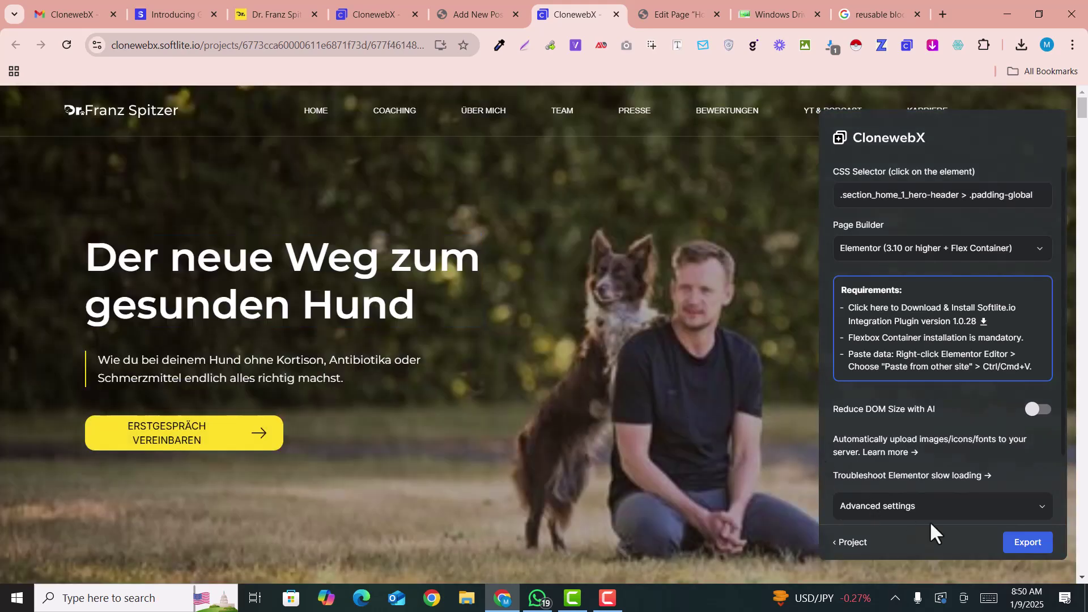
left_click(889, 247)
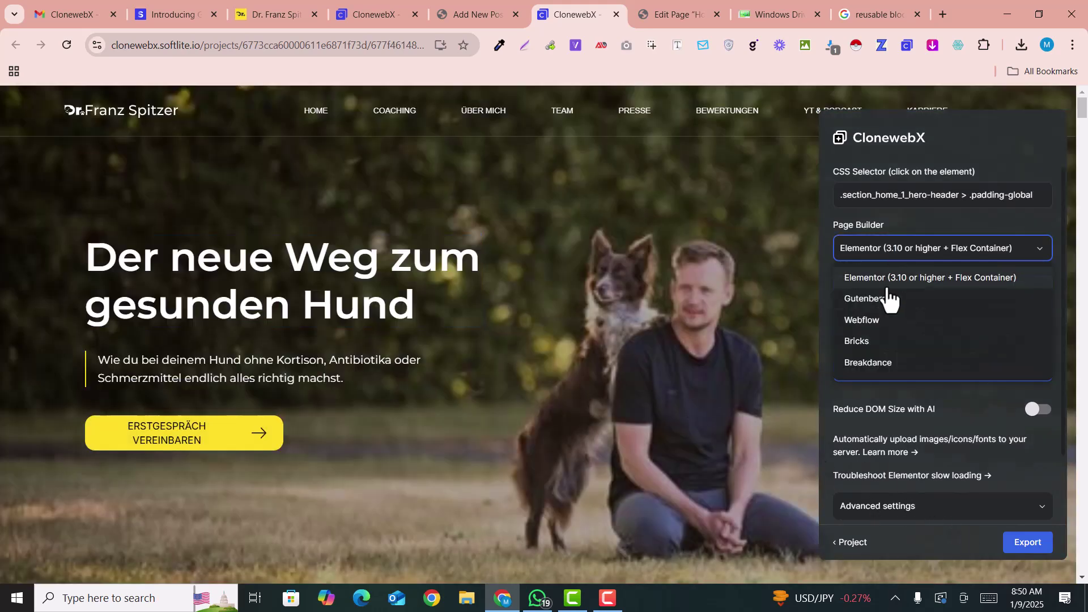
left_click(884, 304)
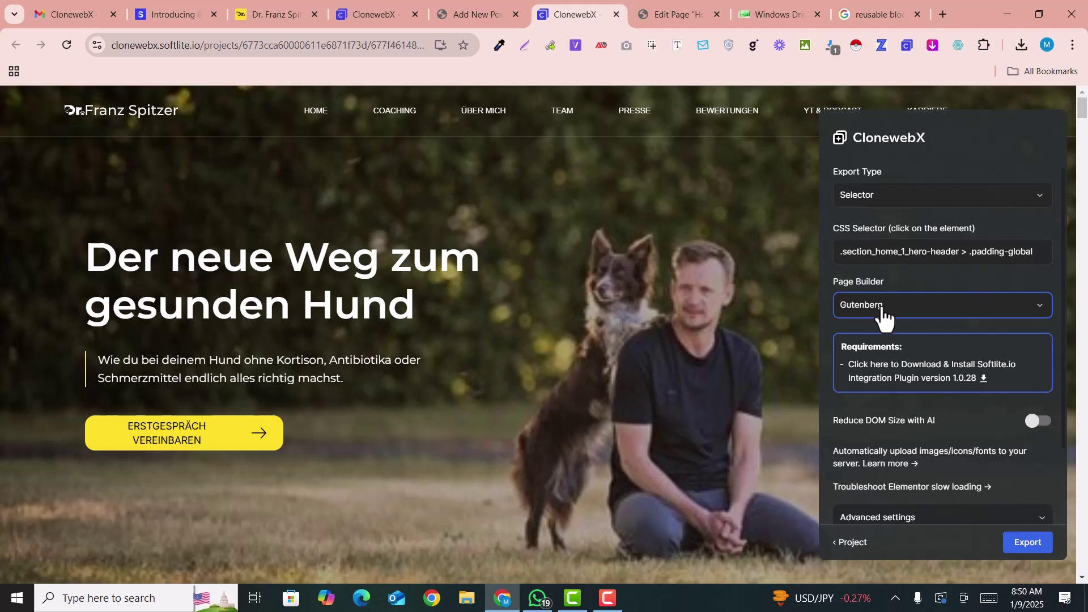
left_click(1018, 547)
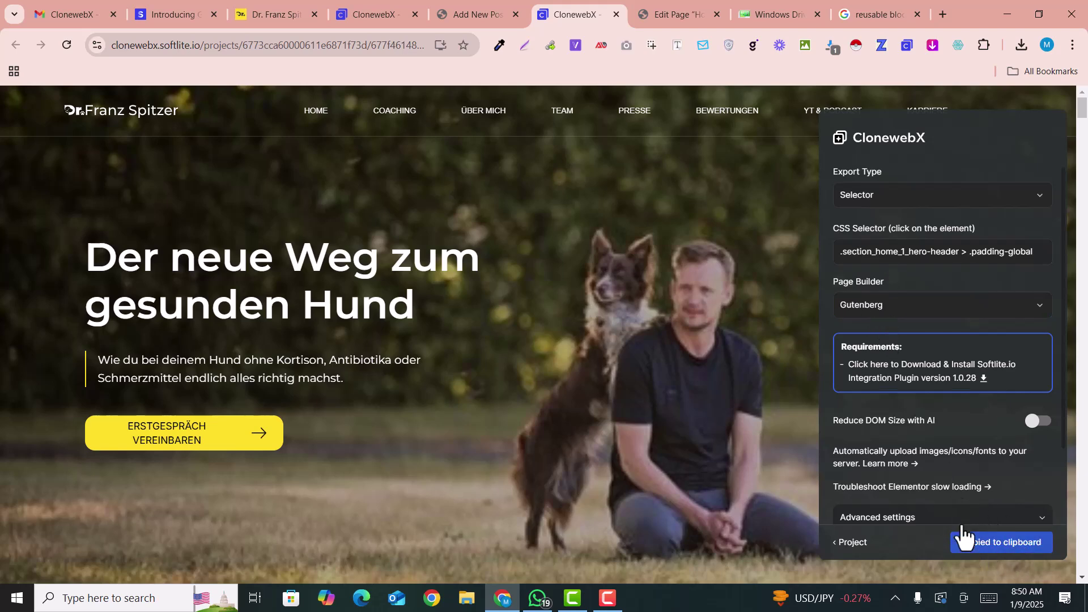
Paste the exported hero section into the body of the Reuse able Block template and look it over.
left_click(441, 1)
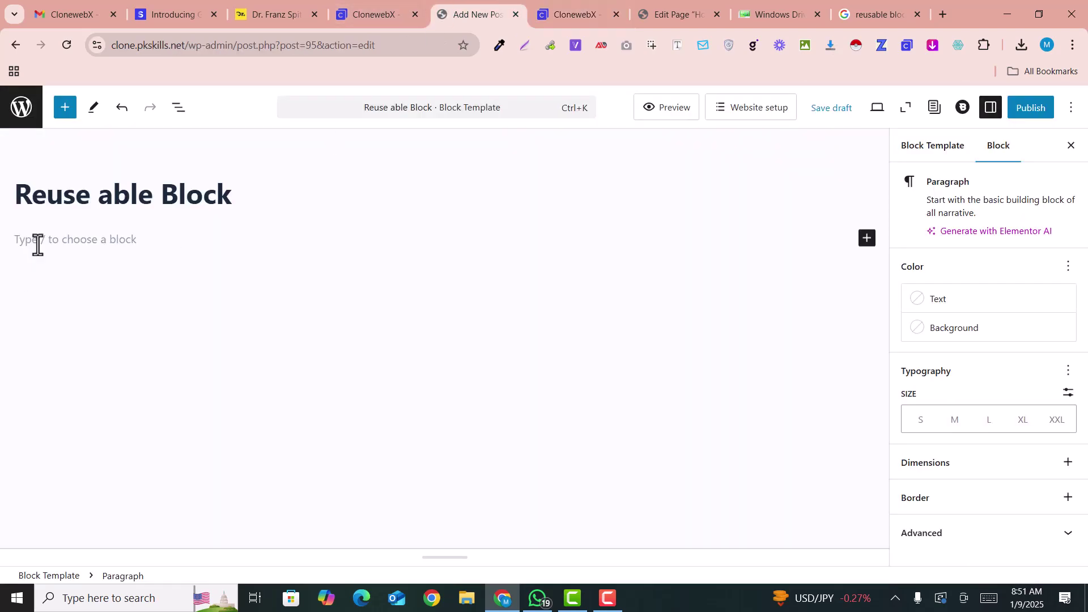
key("ctrl+v")
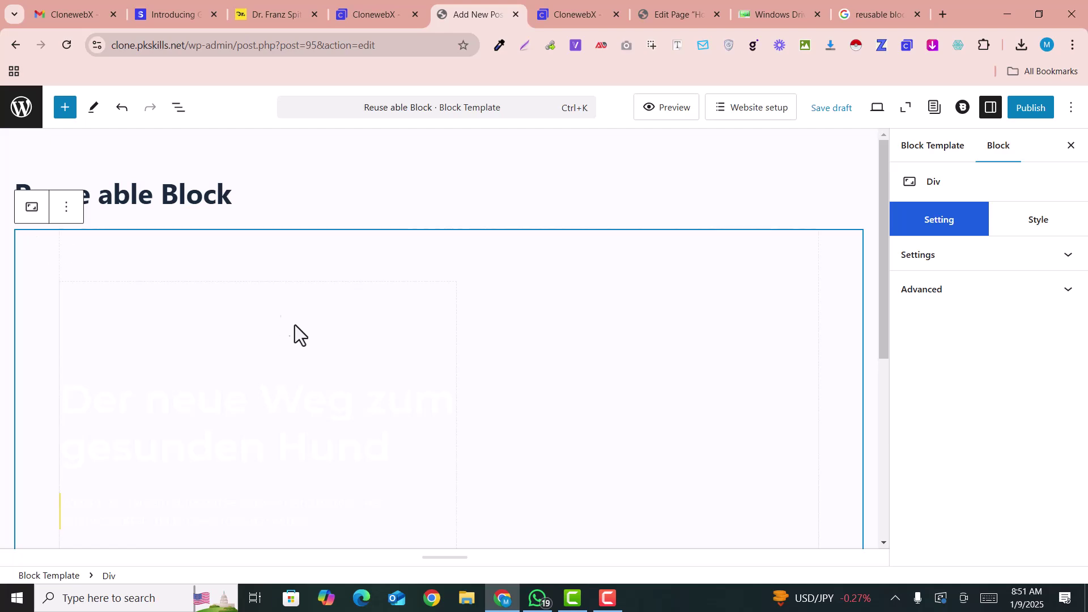
scroll(315, 363, "down", 2)
scroll(283, 270, "up", 2)
Give the pasted hero section's outer Div the photo of the man and dog as its background image.
left_click(34, 212)
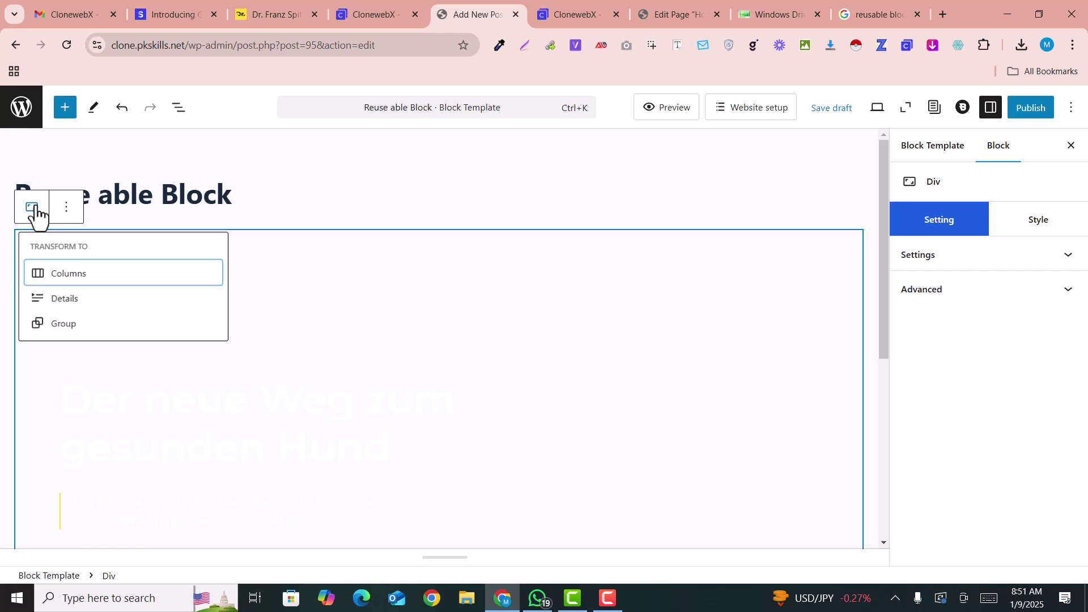
left_click(34, 212)
left_click(1040, 221)
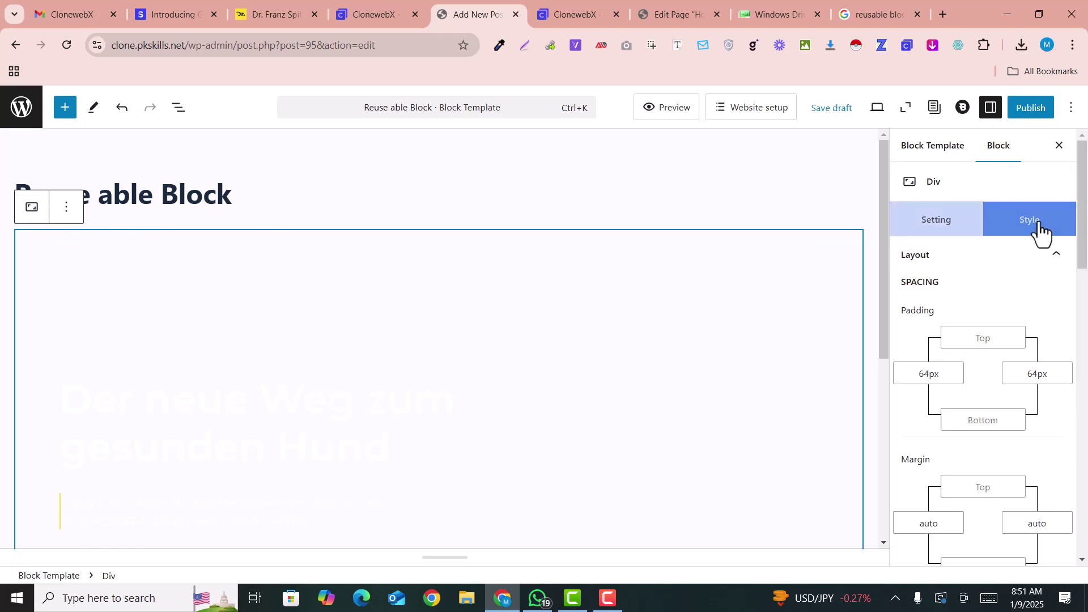
scroll(963, 363, "down", 8)
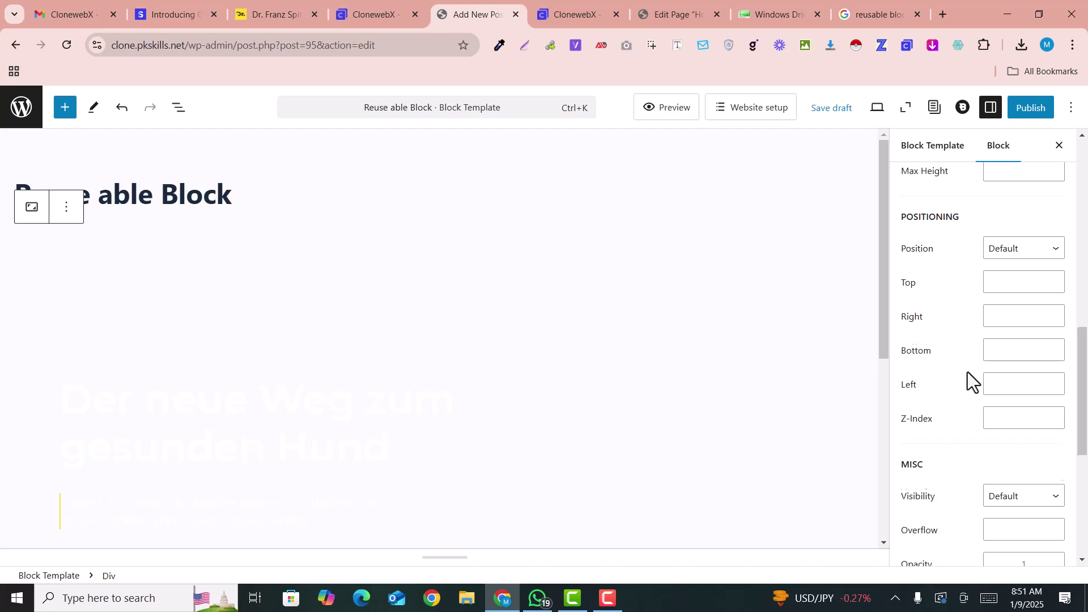
scroll(967, 386, "down", 5)
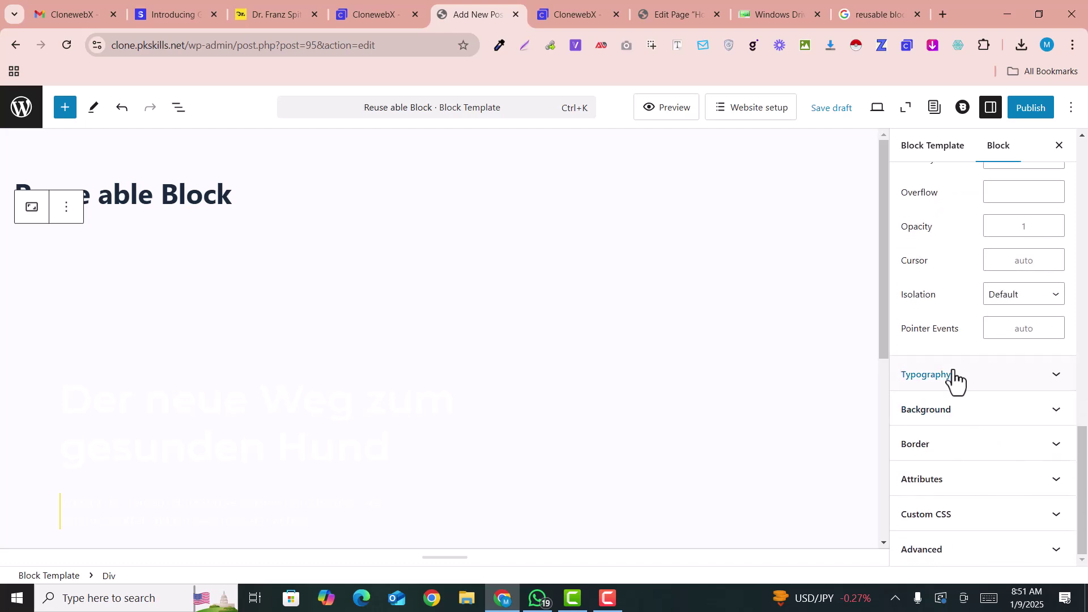
left_click(953, 412)
left_click(1032, 362)
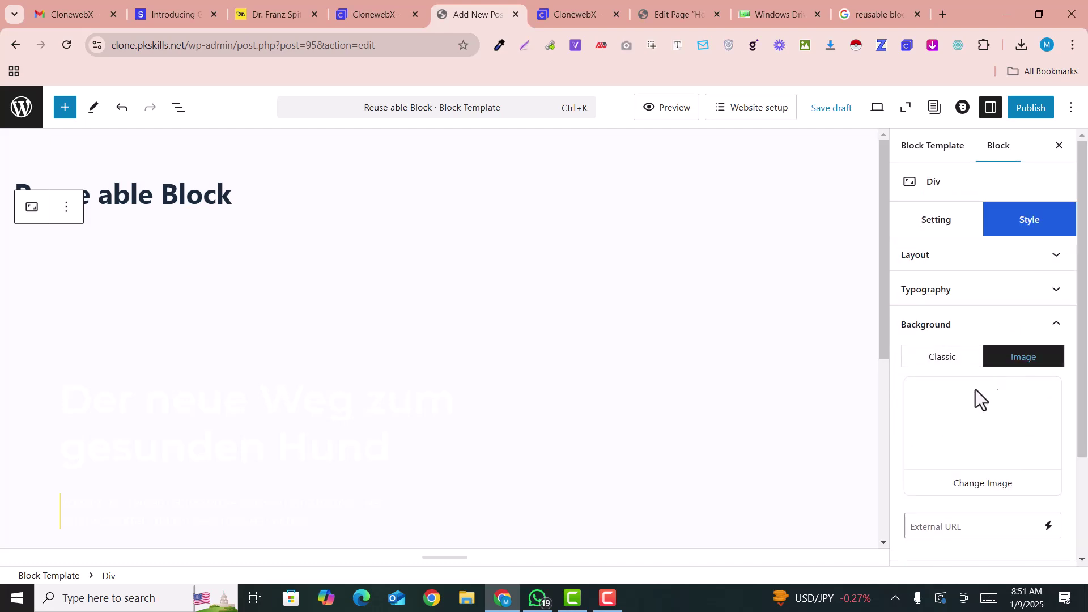
left_click(981, 491)
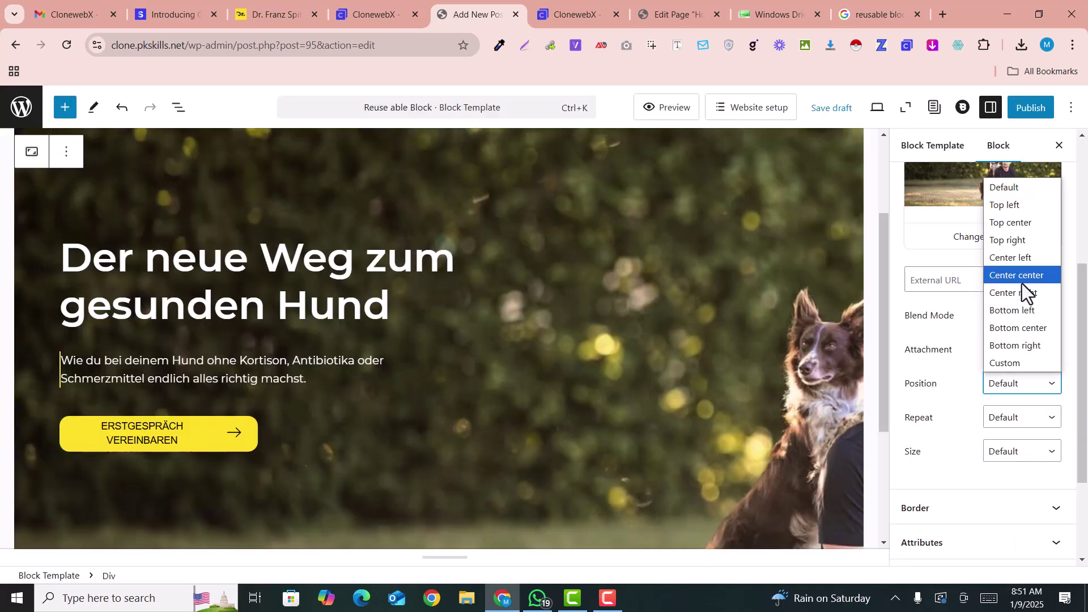
Set the hero background image's position to Center center and its size to Cover, and check the section.
left_click(1022, 278)
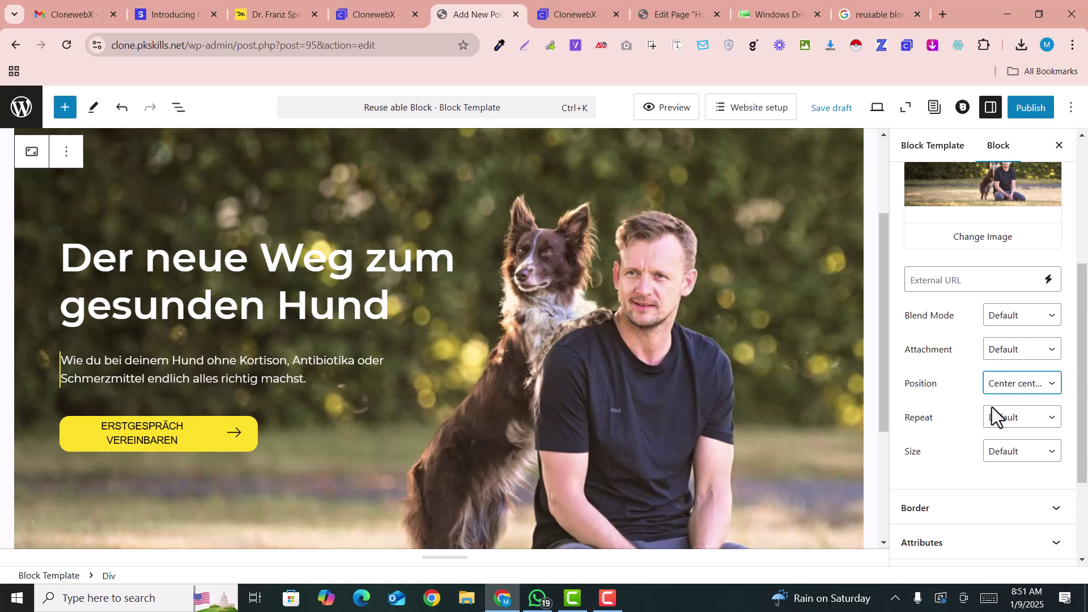
left_click(1011, 461)
left_click(1015, 506)
scroll(496, 372, "down", 4)
scroll(495, 372, "up", 5)
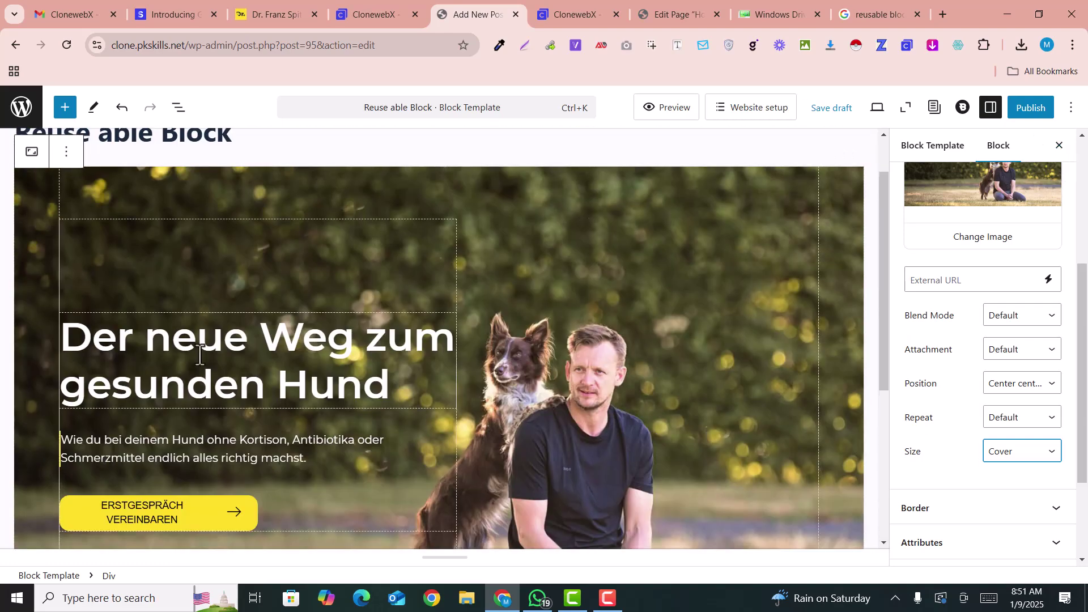
Publish the Reuse able Block template, return to the Block Templates list and select the template's shortcode.
scroll(145, 334, "down", 2)
scroll(145, 334, "up", 3)
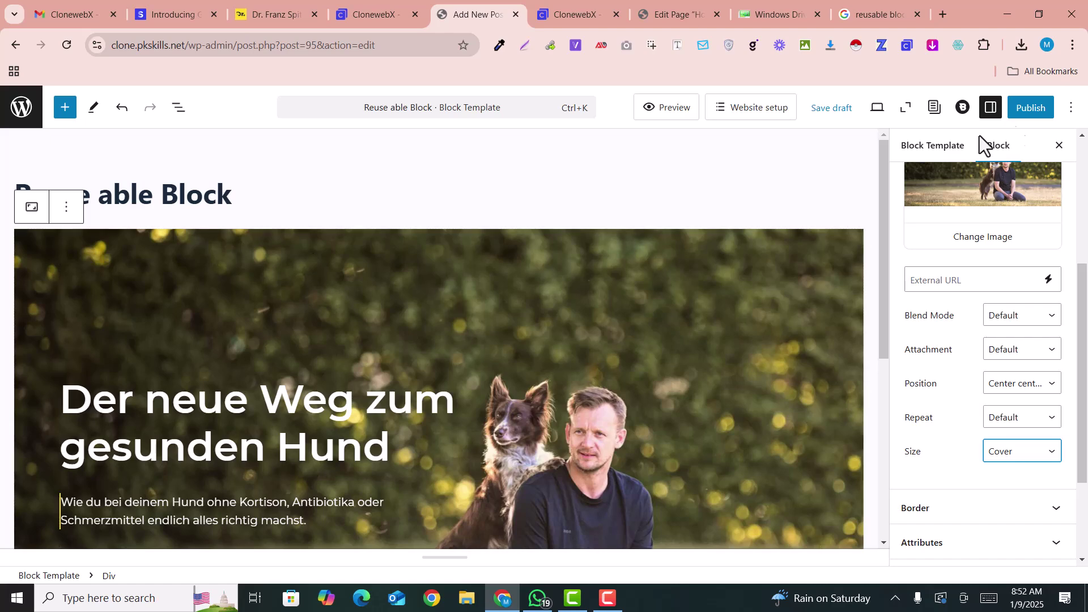
left_click(1035, 113)
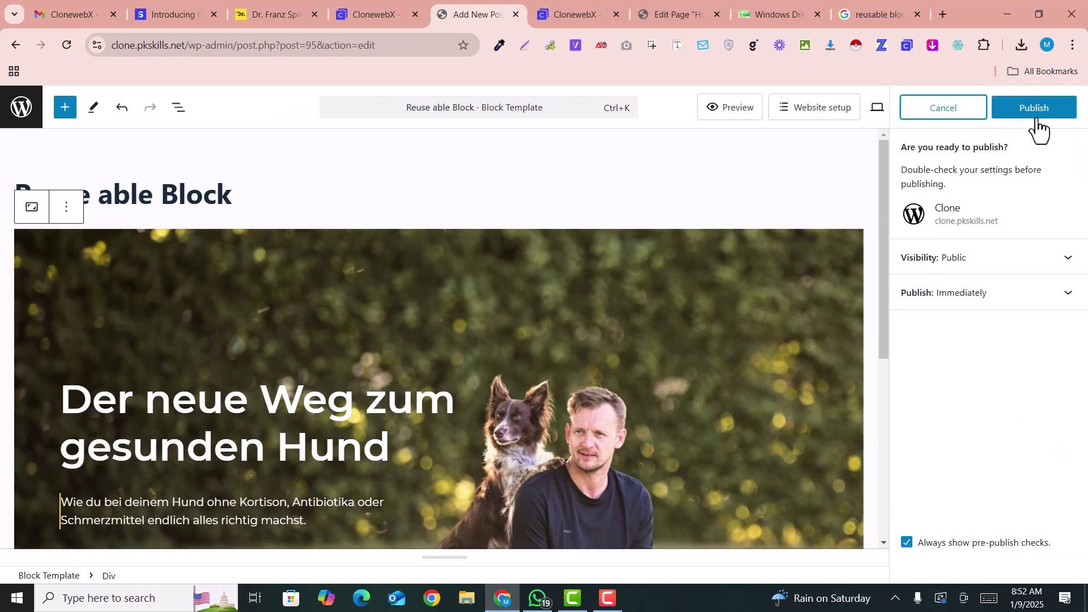
left_click(1035, 113)
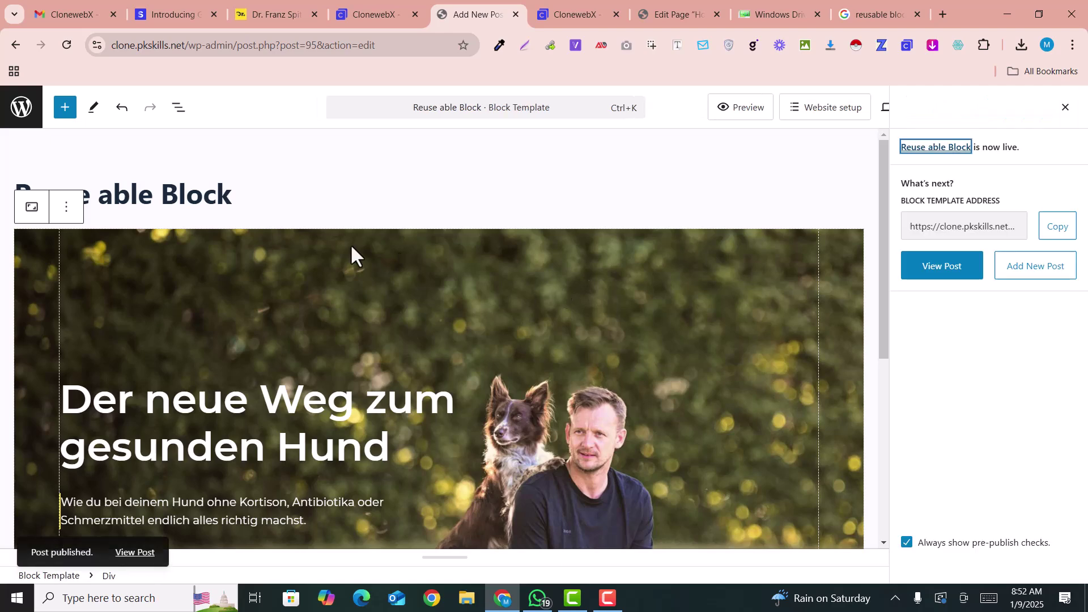
left_click(14, 112)
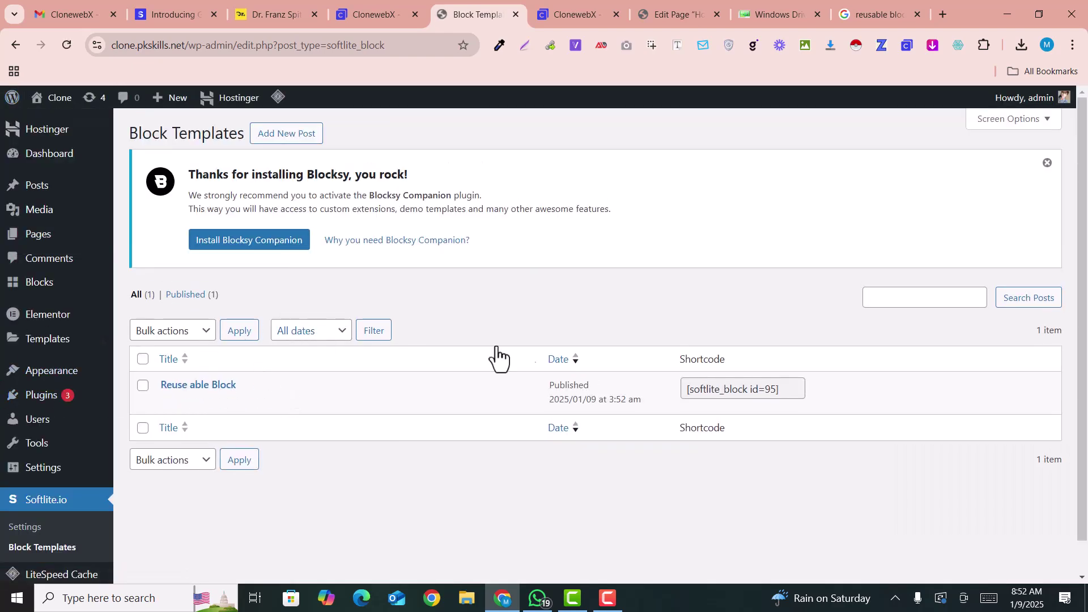
left_click(688, 389)
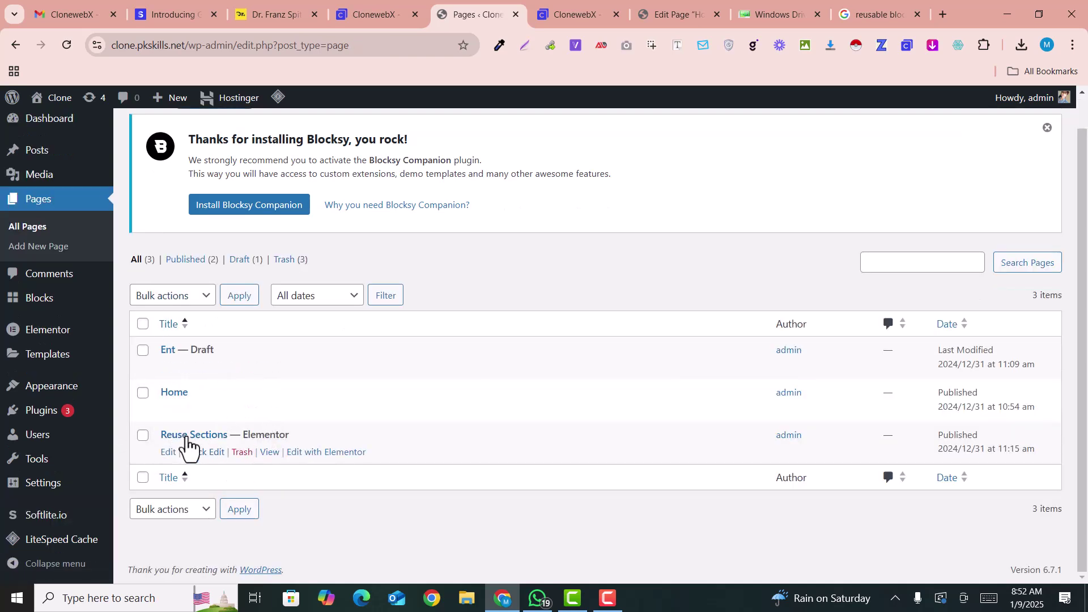
Open the Reuse Sections page in Elementor and add a Shortcode widget to it.
left_click(319, 453)
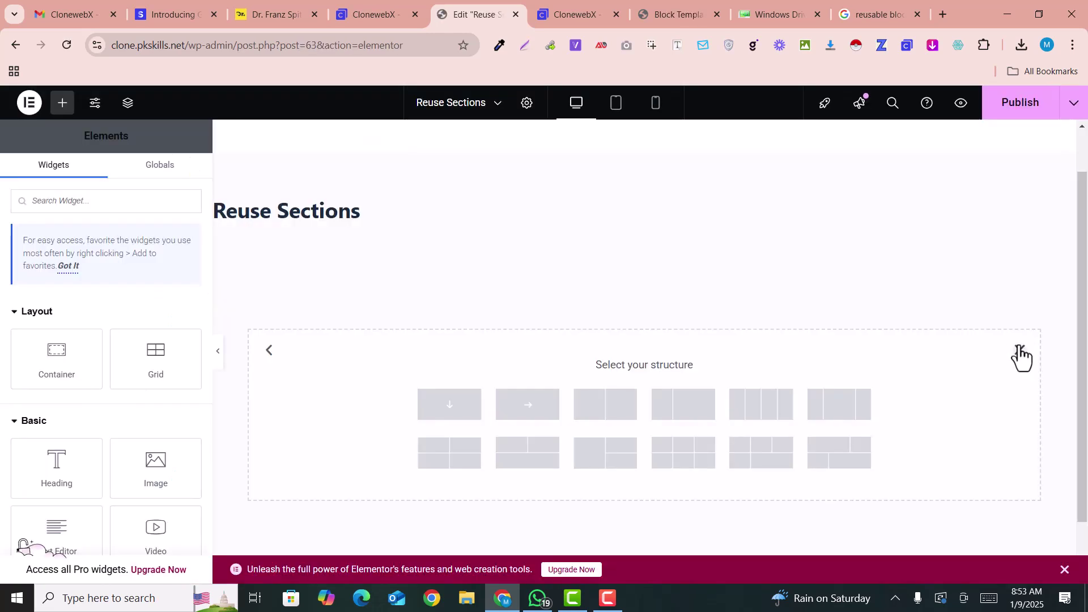
left_click(1019, 354)
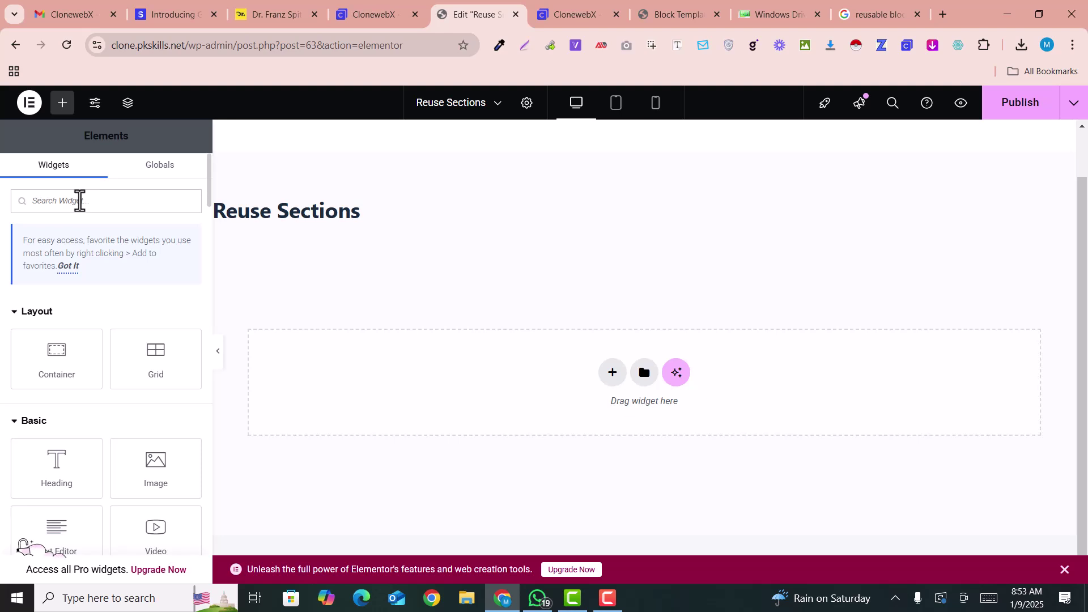
type("short")
left_click_drag(85, 338, 450, 396)
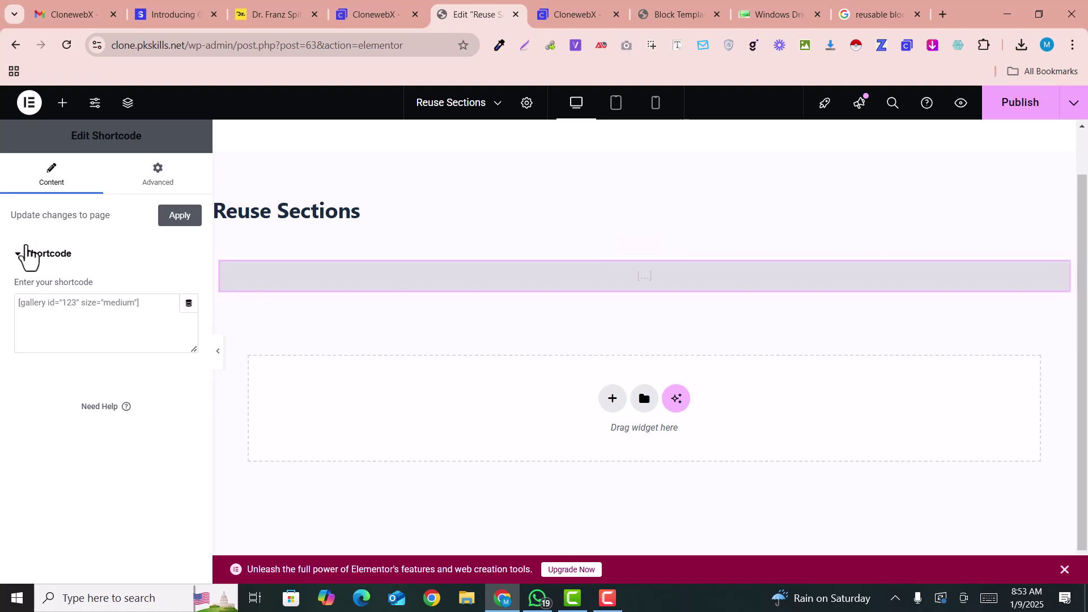
Copy the Reuse able Block template's shortcode [softlite_block id=95] and paste it into the Shortcode widget on the Reuse Sections page.
left_click(136, 306)
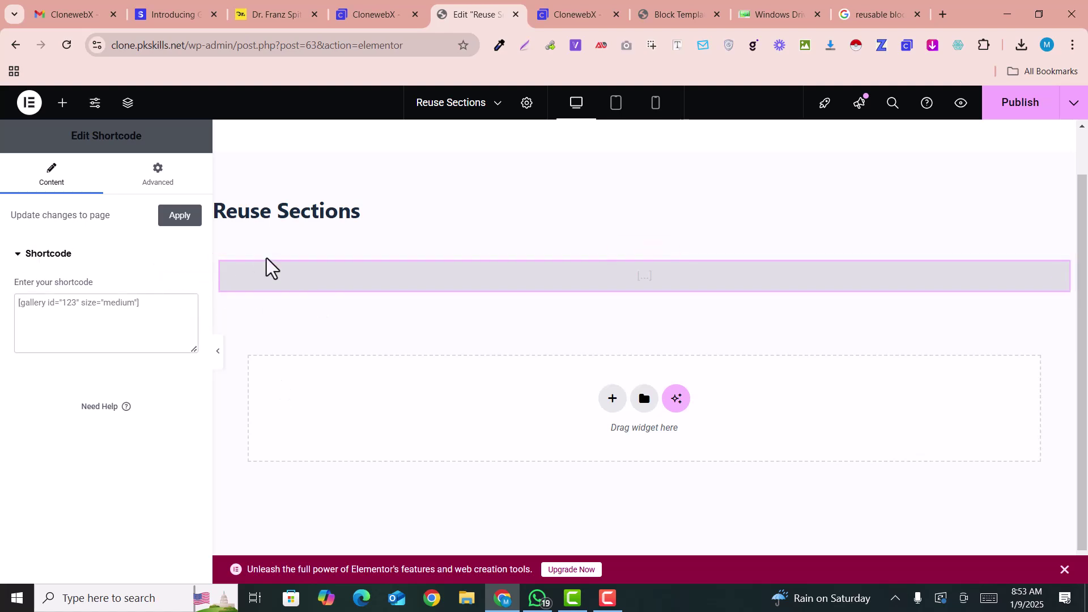
left_click(698, 9)
scroll(400, 307, "down", 1)
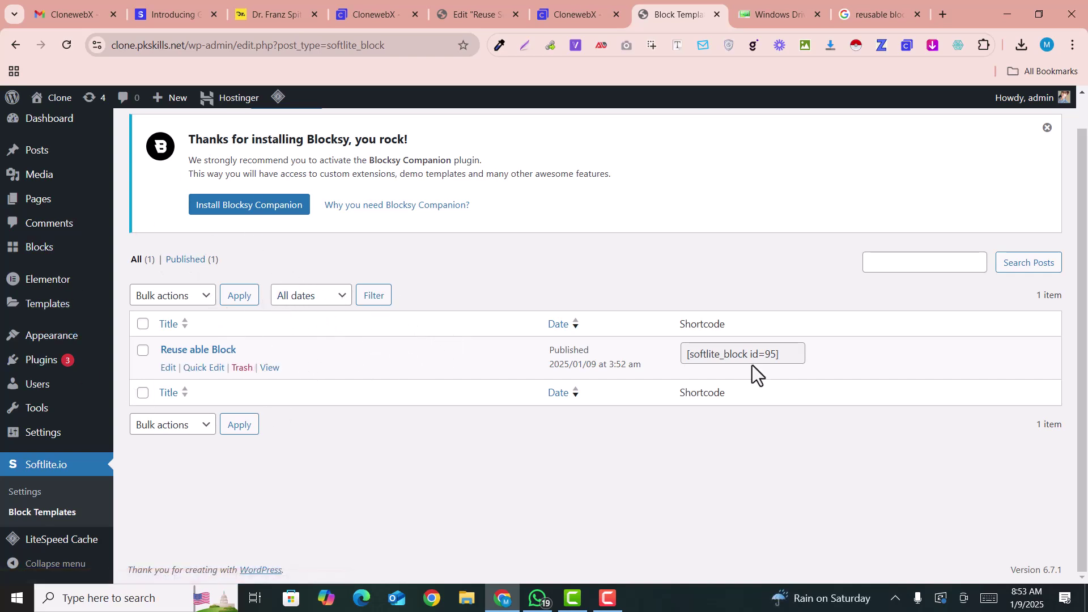
left_click(714, 357)
key("ctrl+c")
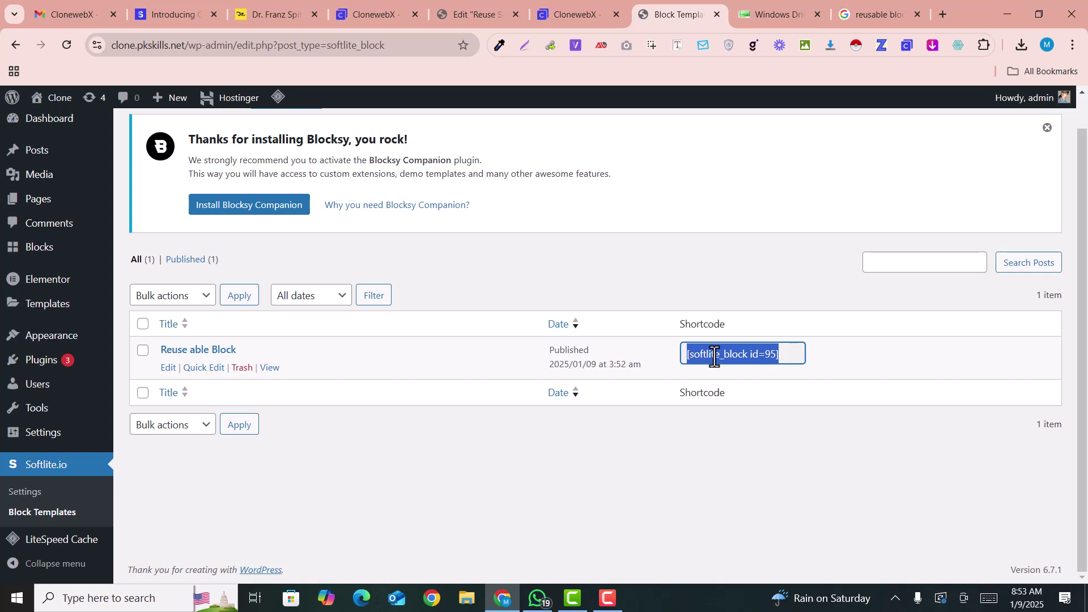
left_click(488, 1)
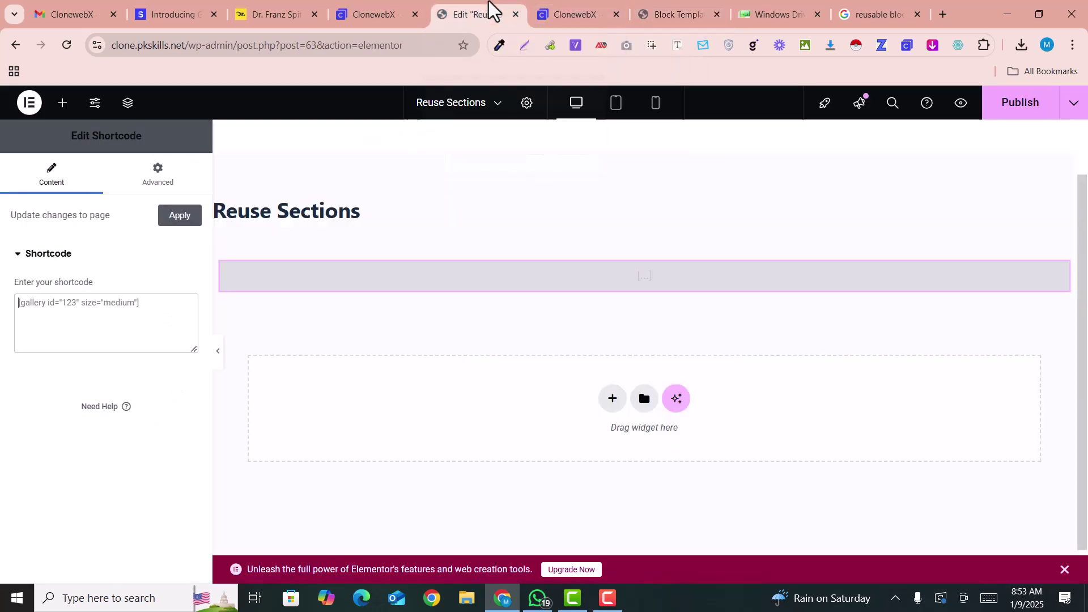
key("ctrl+v")
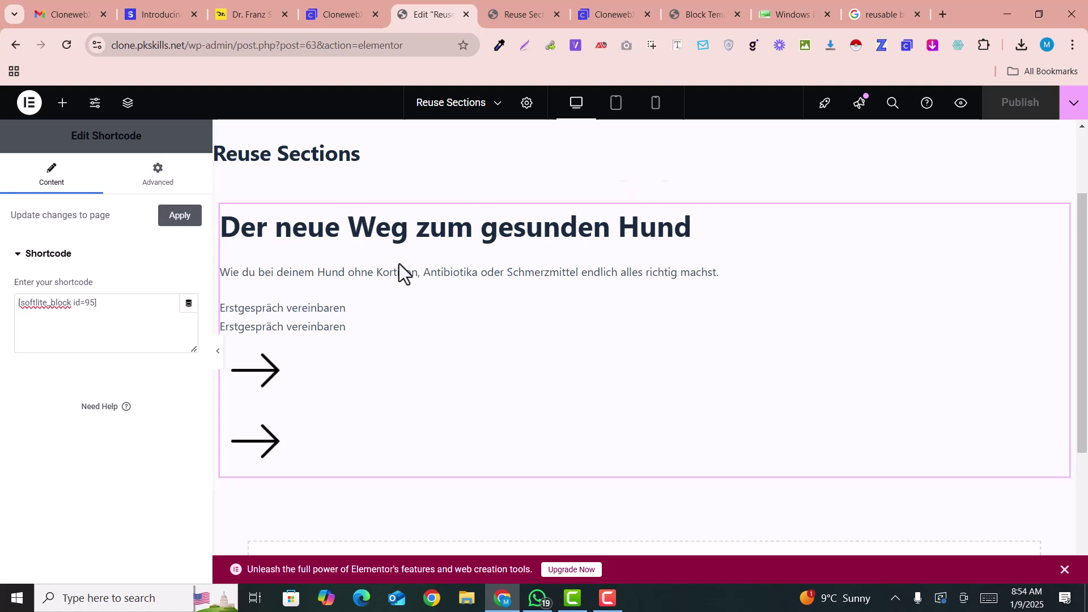
Preview the Reuse Sections page and check how the embedded hero section and its heading look.
scroll(455, 312, "down", 3)
scroll(463, 279, "up", 3)
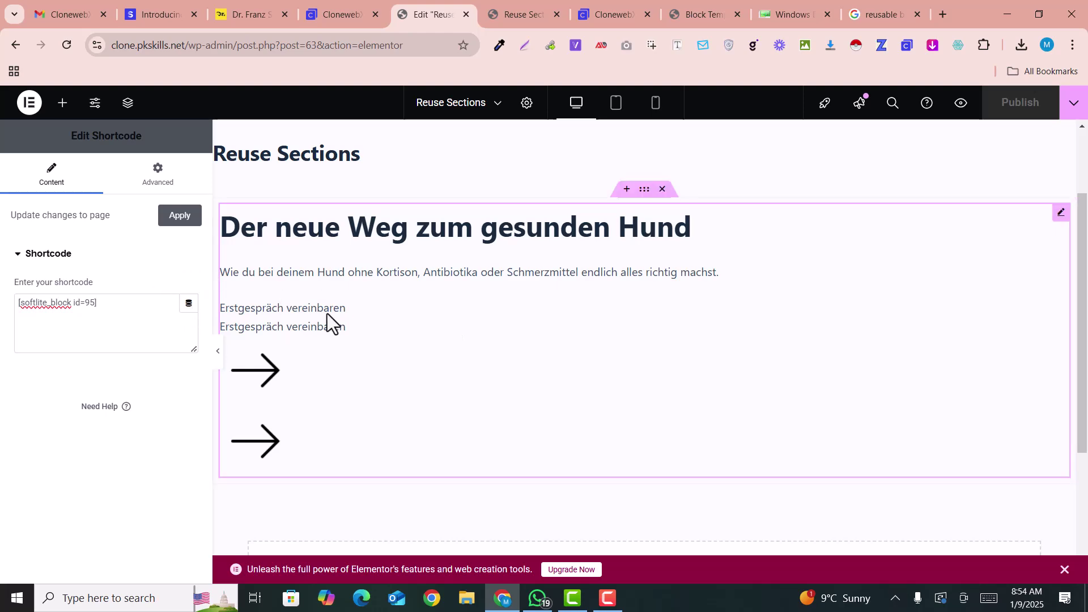
left_click(963, 107)
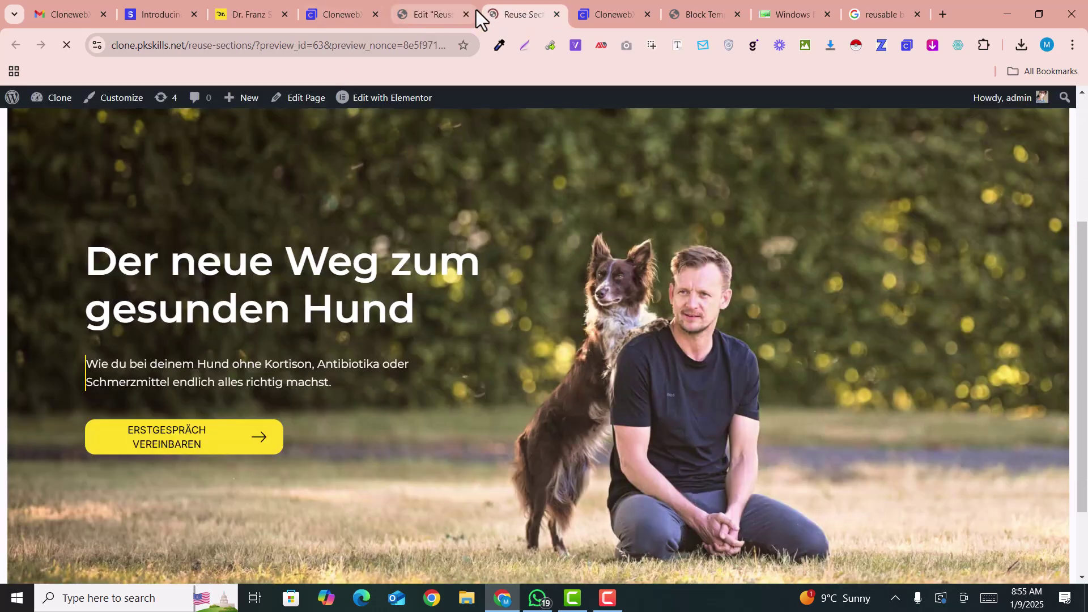
scroll(441, 264, "down", 4)
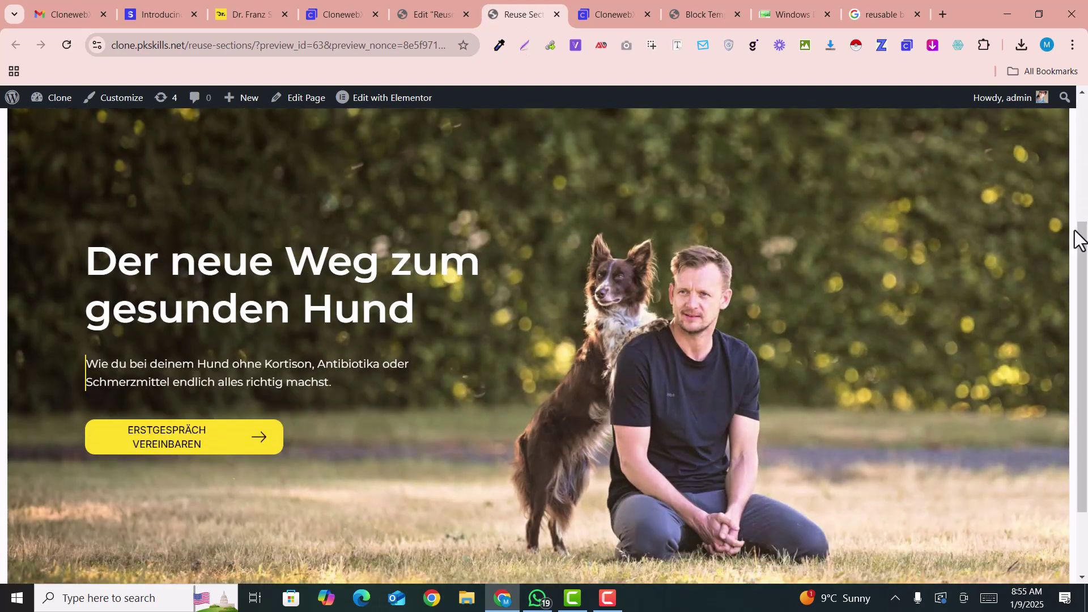
scroll(1086, 283, "up", 1)
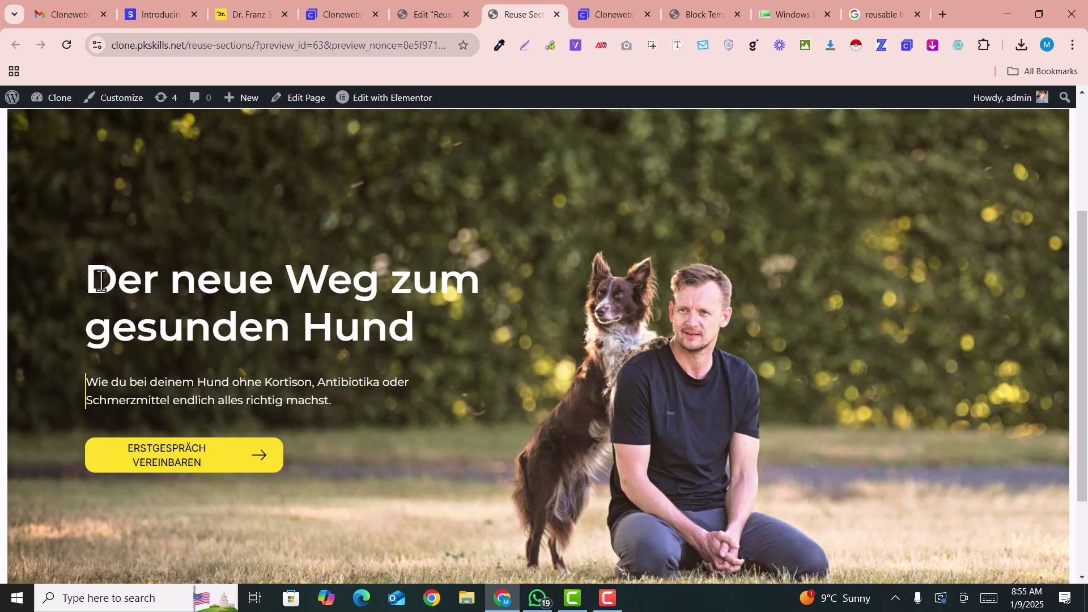
left_click_drag(86, 277, 484, 323)
left_click(191, 309)
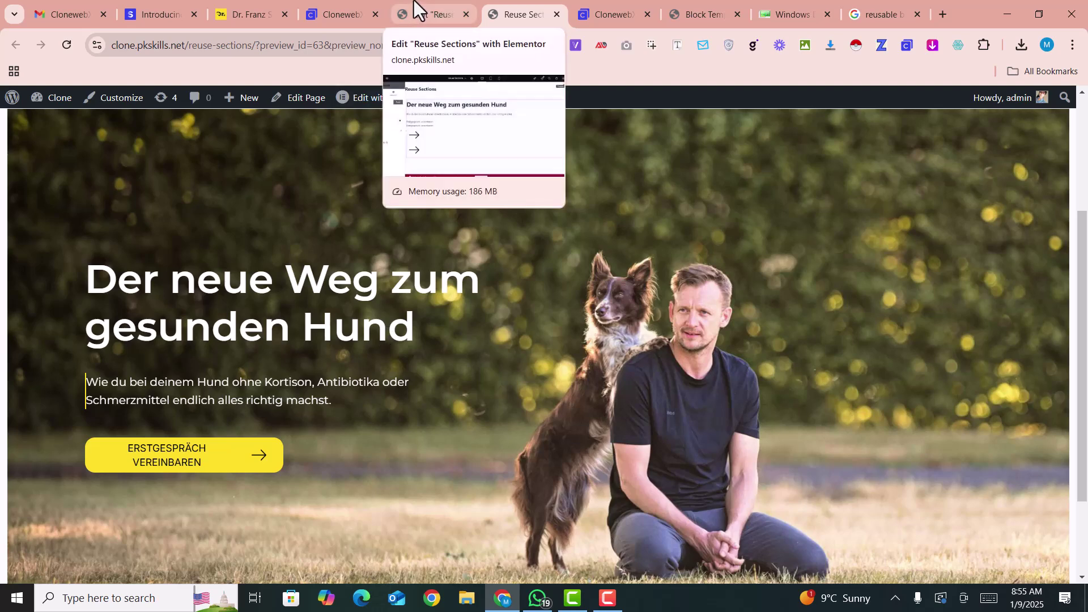
Edit the Reuse able Block template, change the hero heading to "This is heading!" and save the template.
left_click(713, 10)
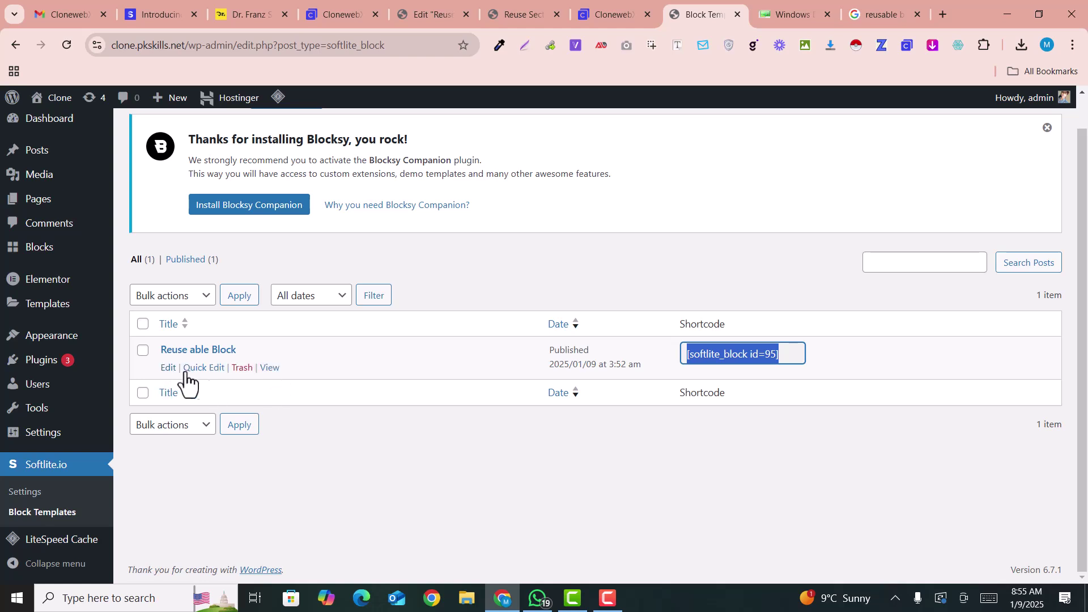
left_click(168, 368)
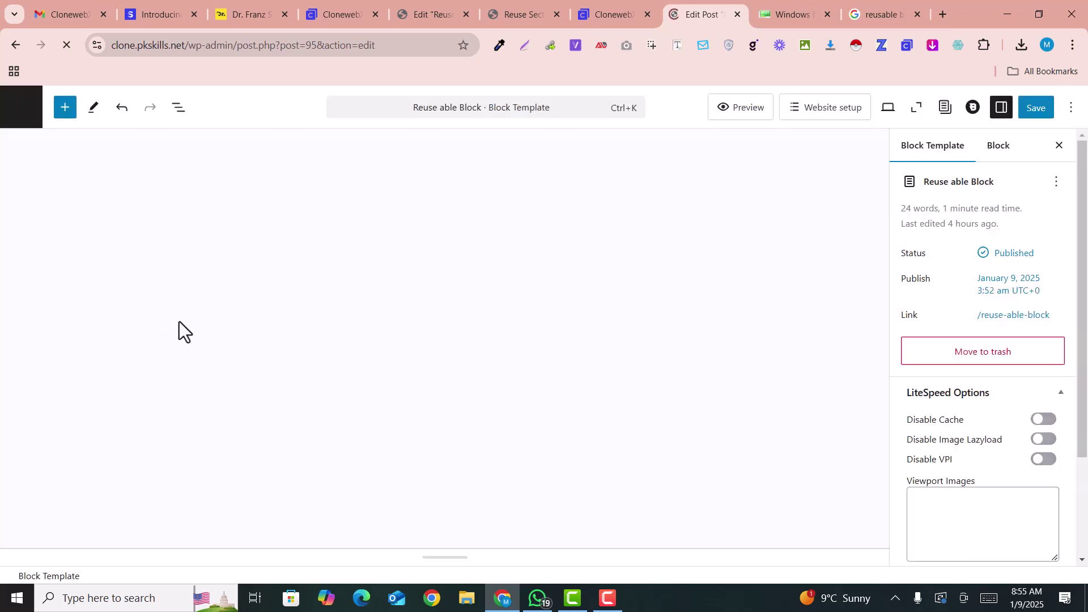
scroll(211, 342, "down", 4)
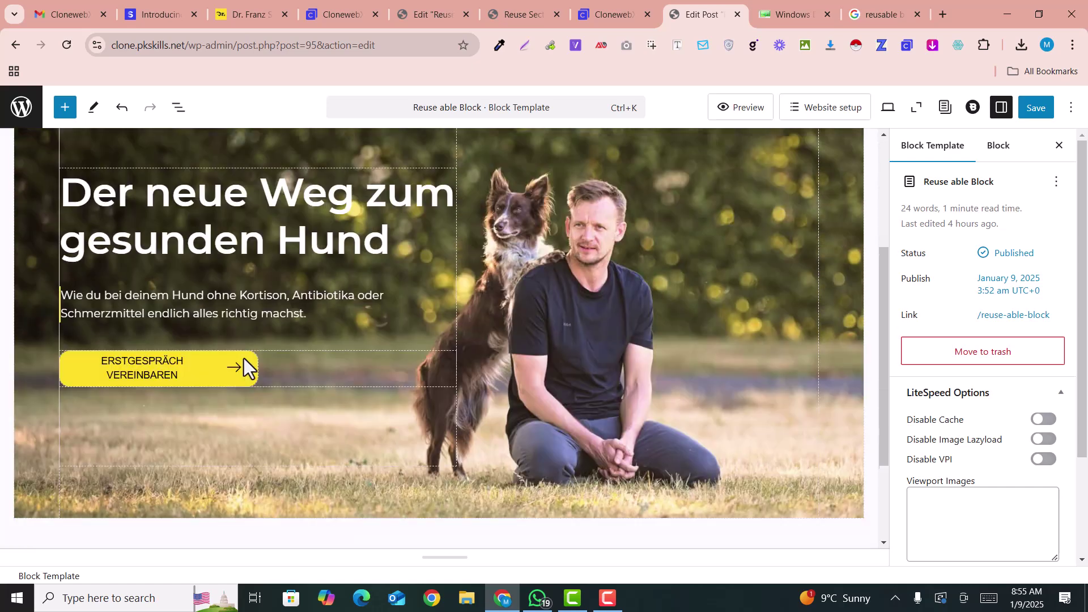
left_click(208, 208)
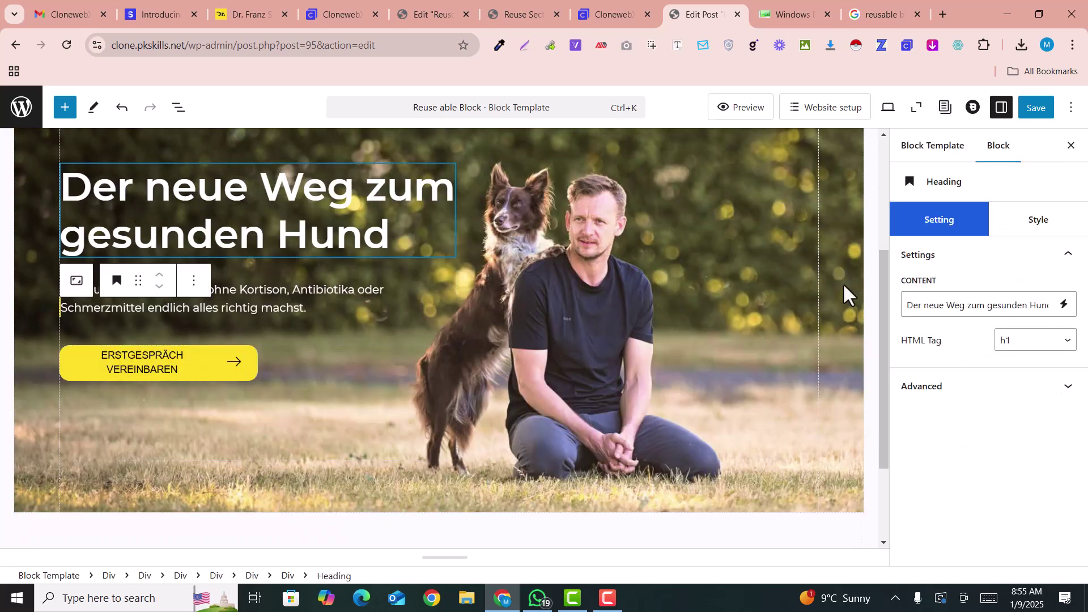
triple_click(970, 305)
type("T")
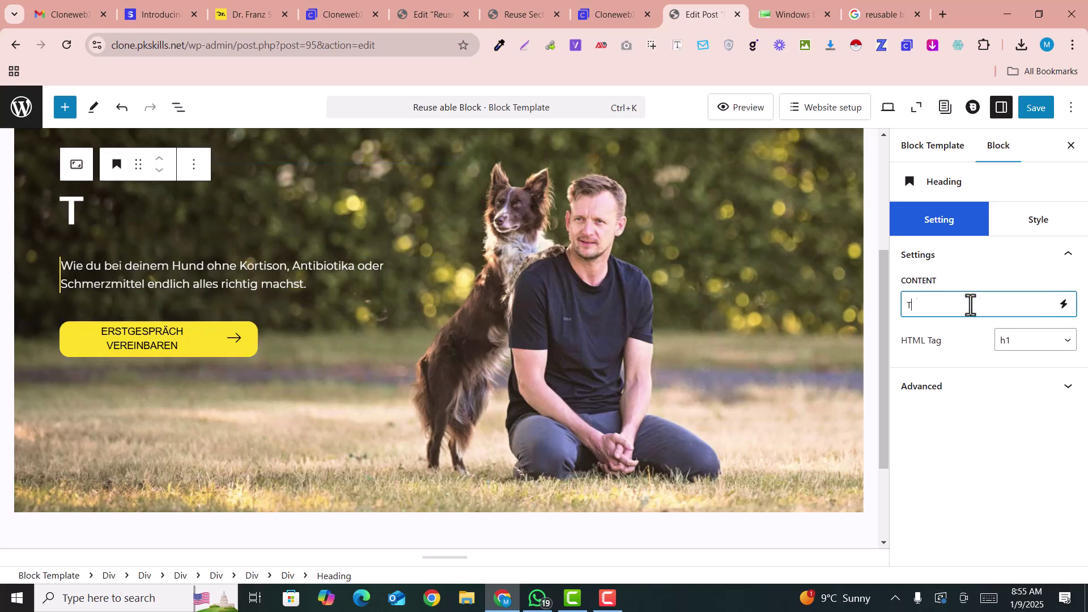
type("his is heading!")
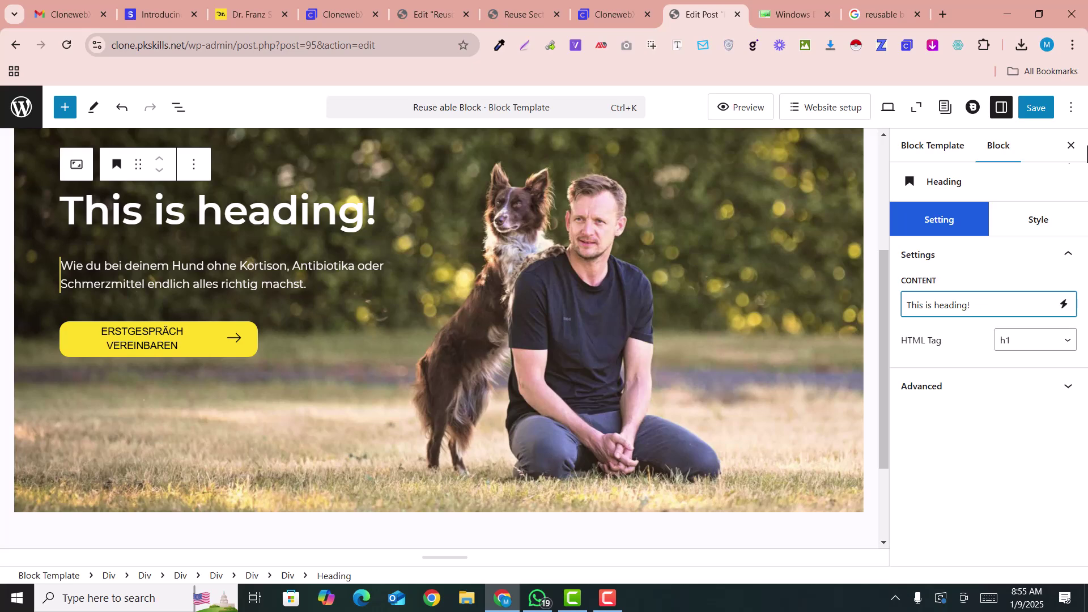
left_click(1035, 109)
Preview the Reuse Sections page from Elementor again and check the heading of the embedded hero section.
left_click(530, 16)
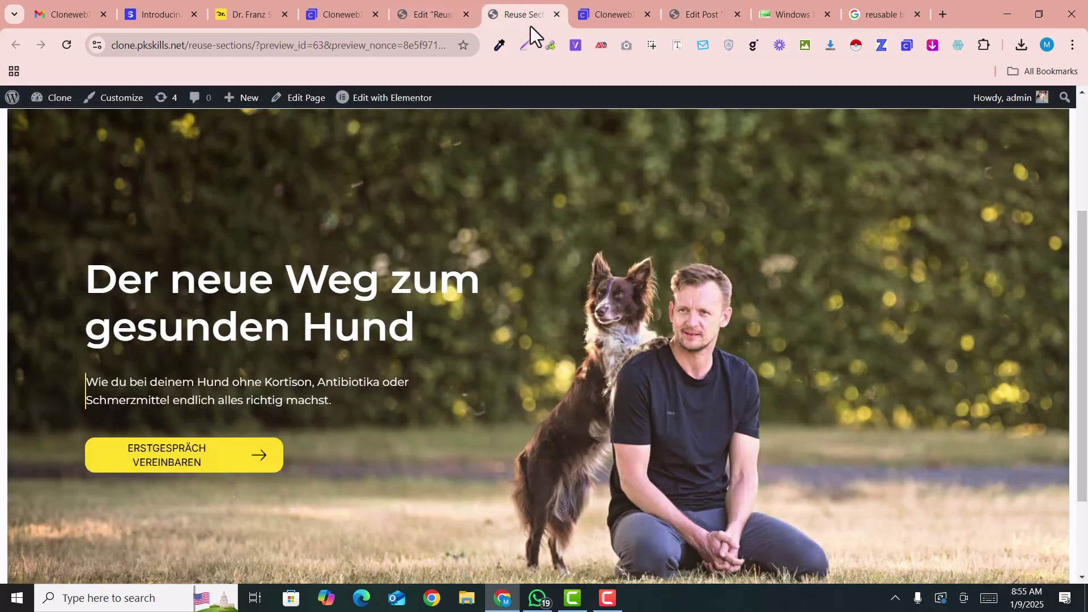
scroll(699, 277, "down", 2)
scroll(699, 277, "up", 4)
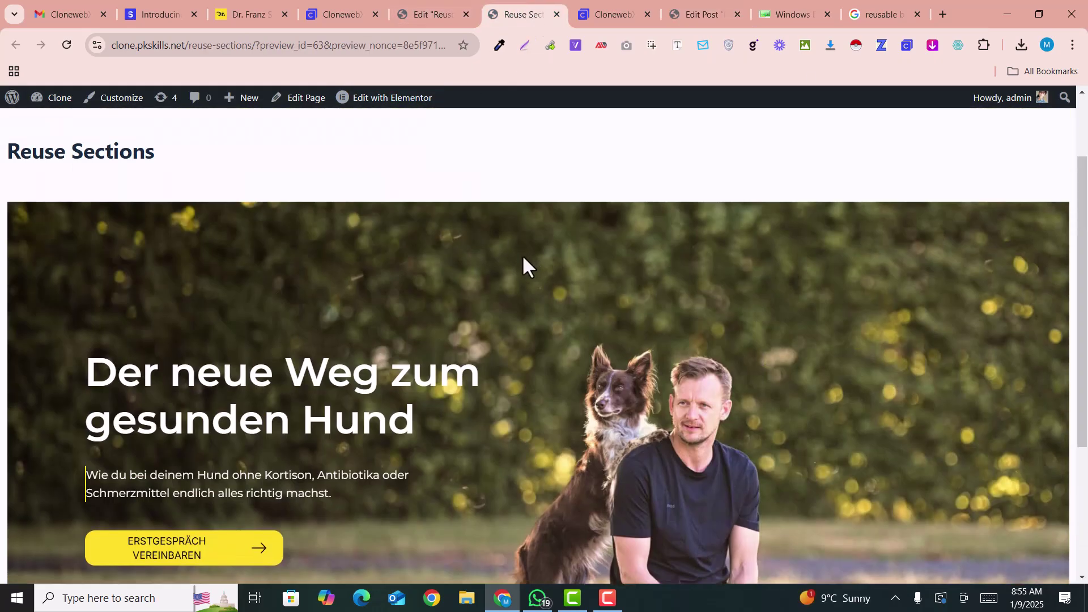
left_click(461, 2)
left_click(960, 114)
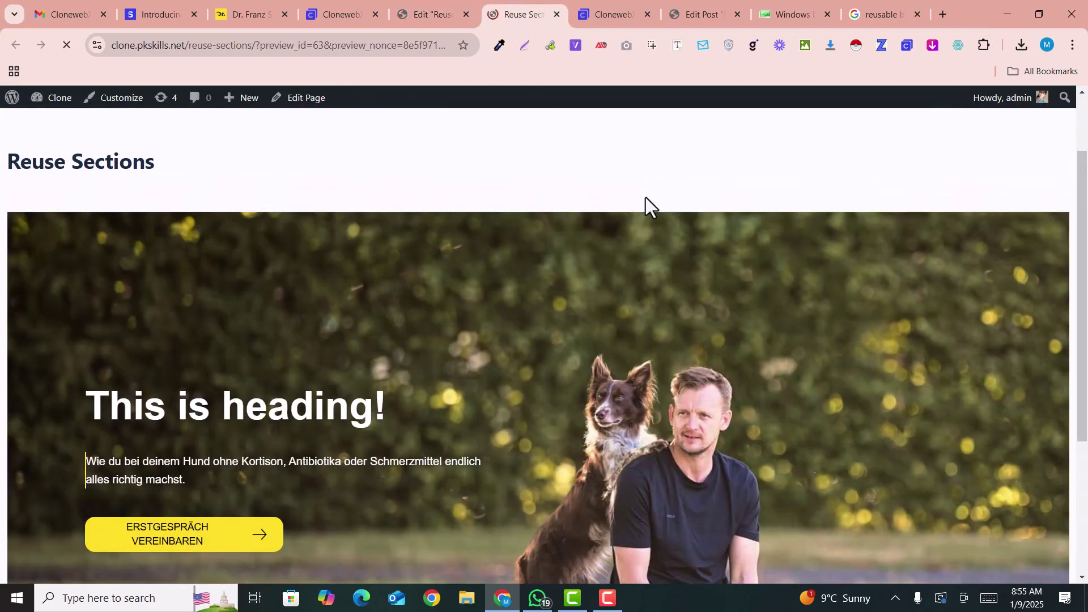
scroll(645, 196, "down", 3)
left_click_drag(85, 267, 518, 281)
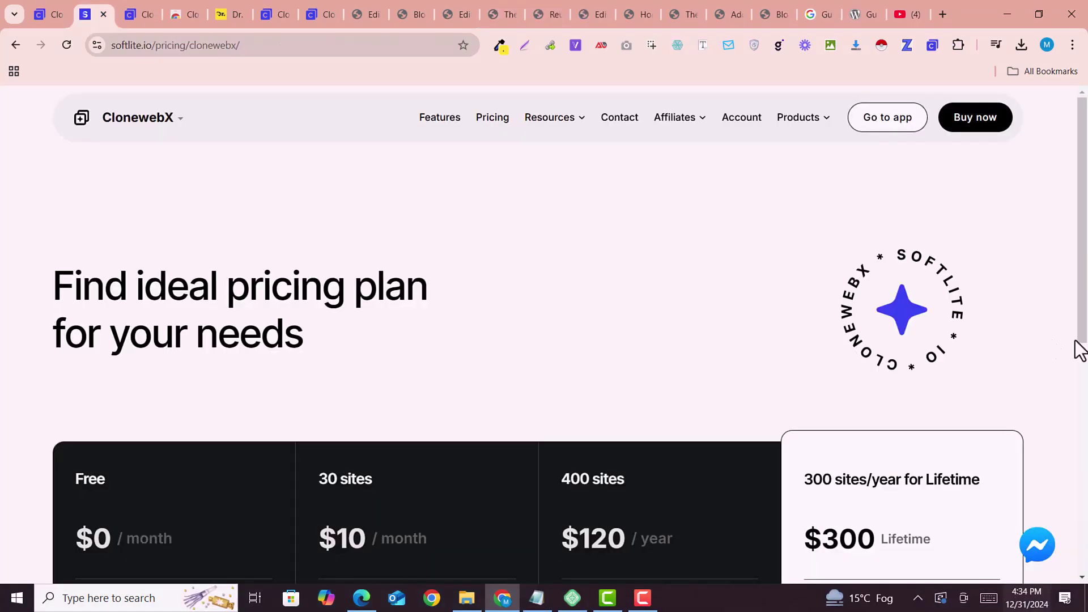
Review the 30 sites plan on the ClonewebX pricing page, checking its monthly price, site allowance, product discount and refund guarantee.
scroll(1076, 348, "down", 2)
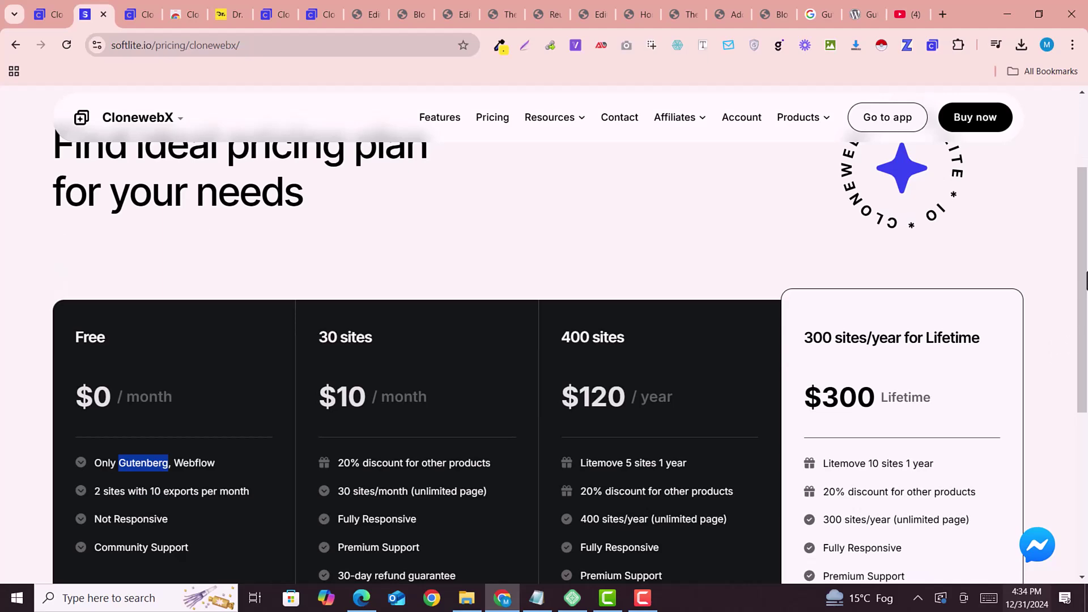
left_click_drag(1087, 278, 1087, 330)
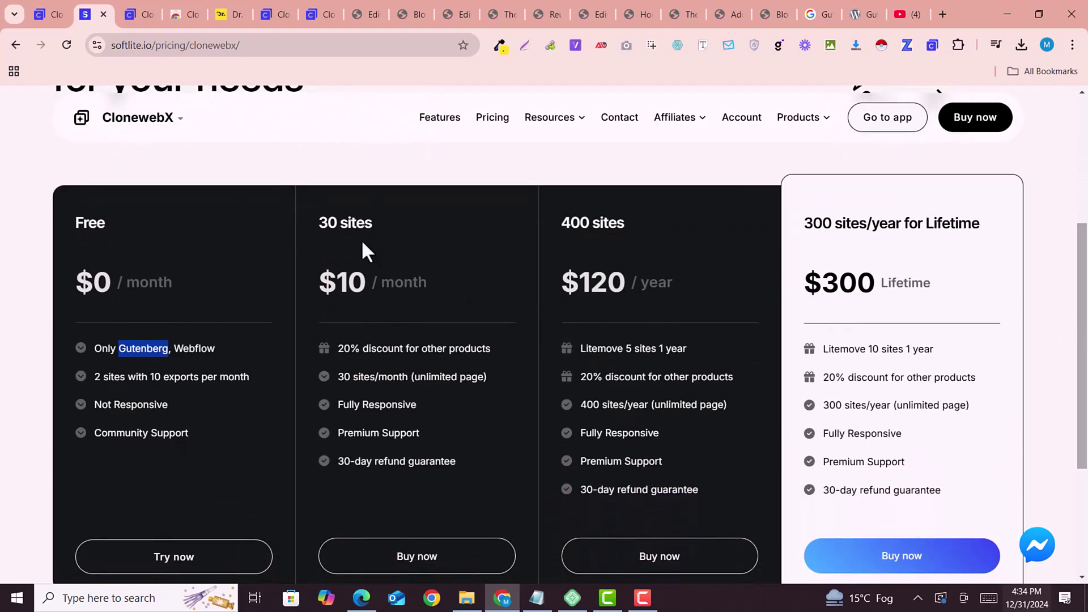
left_click_drag(314, 228, 363, 285)
left_click(333, 284)
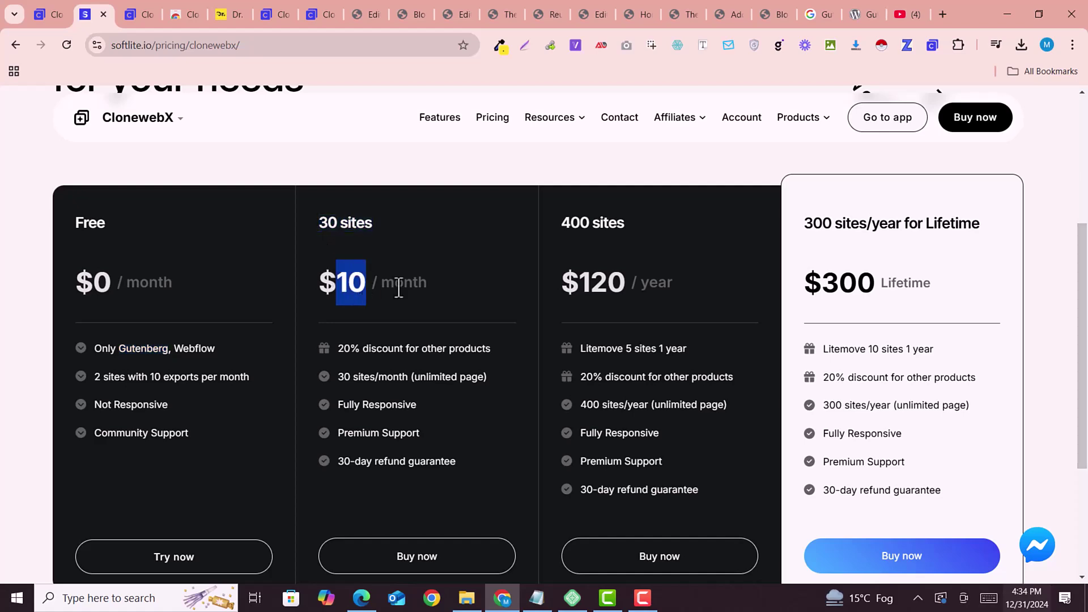
left_click_drag(323, 221, 385, 223)
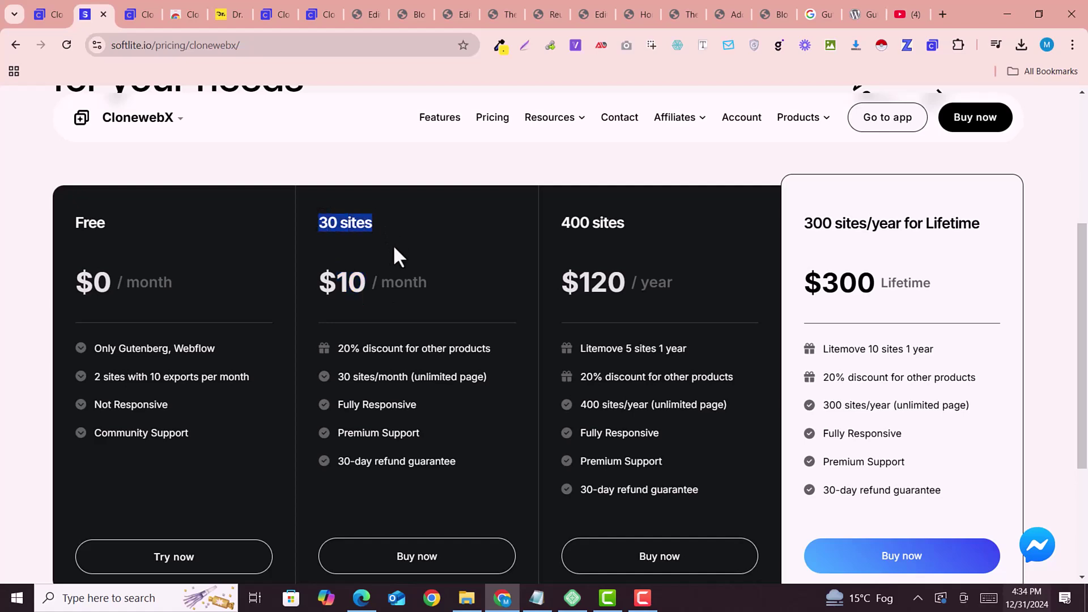
scroll(393, 251, "down", 1)
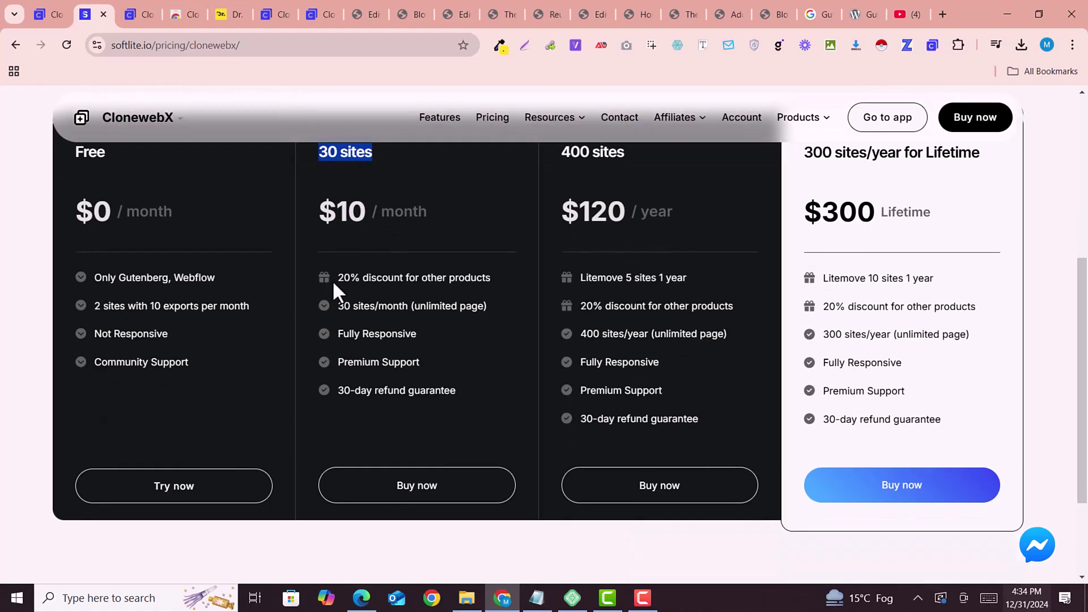
left_click_drag(333, 280, 390, 288)
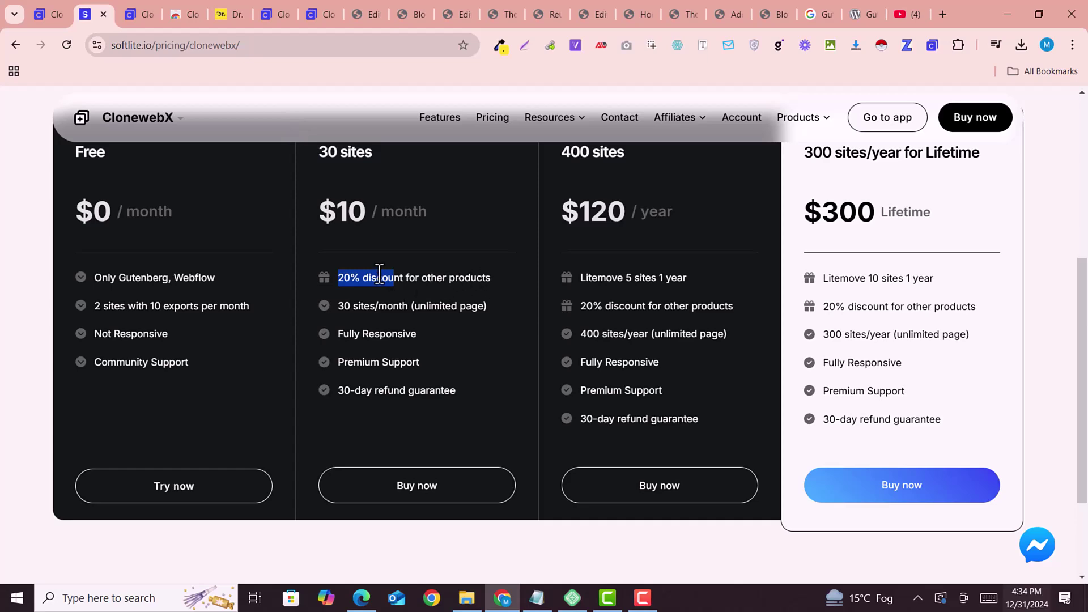
scroll(379, 273, "up", 1)
scroll(380, 273, "down", 2)
left_click_drag(337, 235, 395, 238)
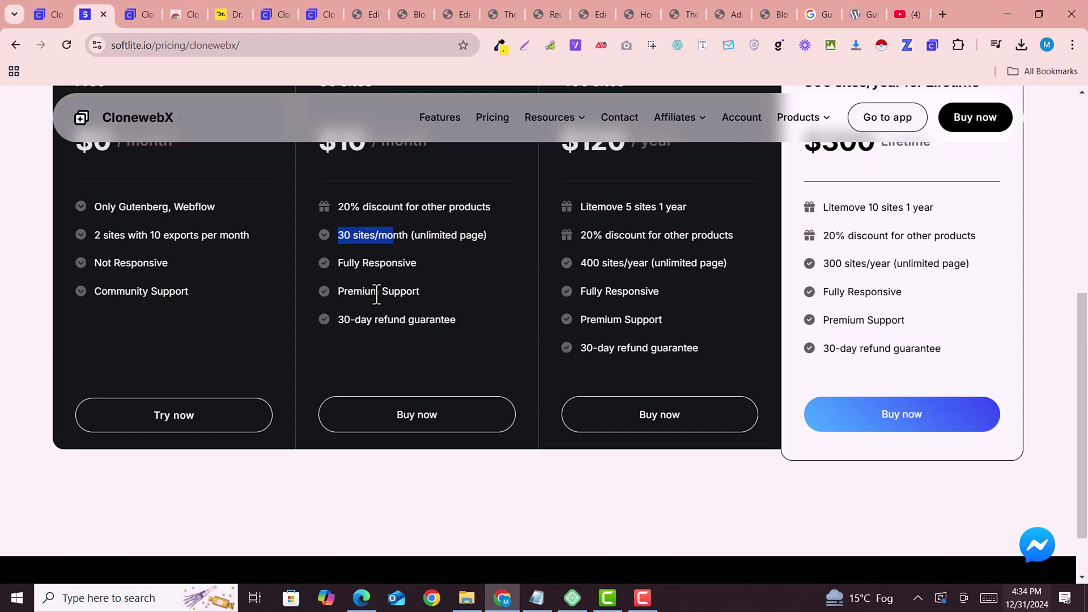
scroll(377, 294, "down", 1)
left_click_drag(335, 257, 473, 264)
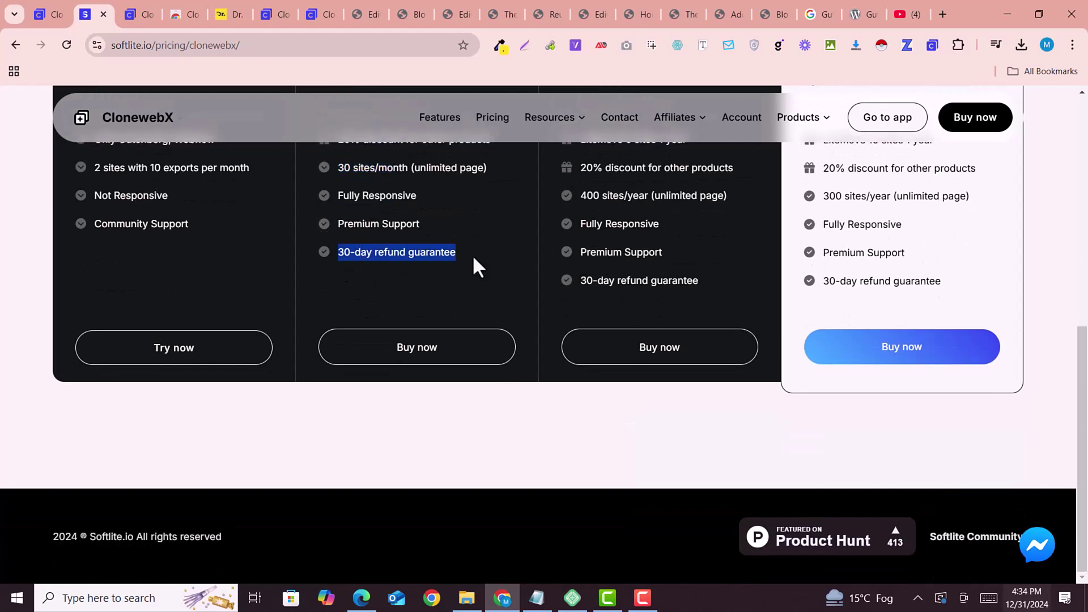
scroll(474, 258, "up", 1)
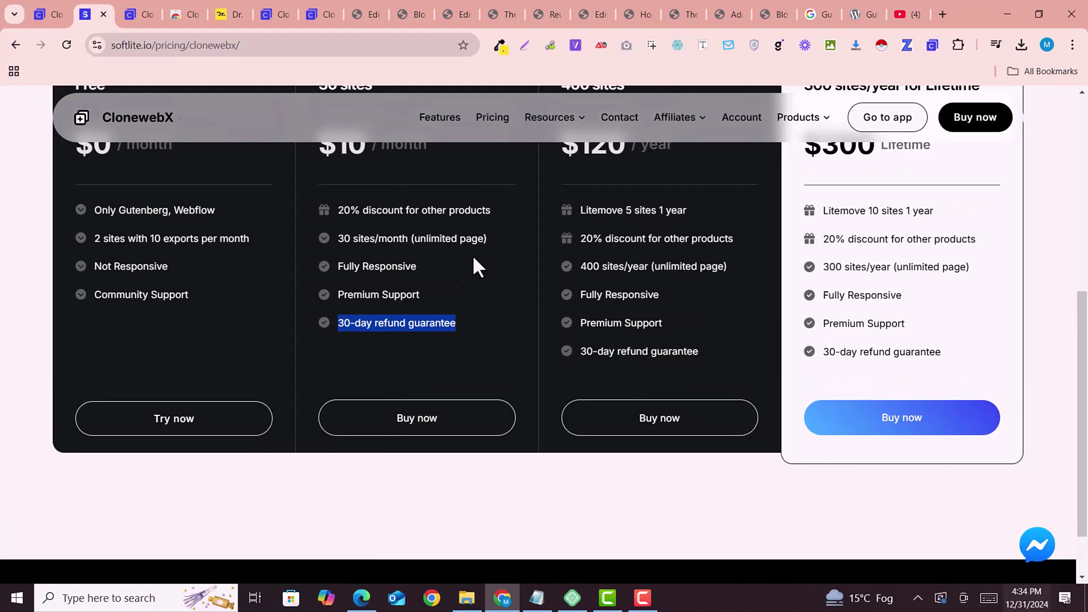
left_click(392, 316)
left_click_drag(336, 324, 471, 326)
Check the yearly price and included features of the 400 sites plan and compare them with the lifetime plan.
scroll(620, 291, "up", 3)
left_click_drag(561, 295, 659, 294)
scroll(659, 292, "down", 1)
left_click_drag(562, 286, 680, 366)
scroll(625, 290, "down", 1)
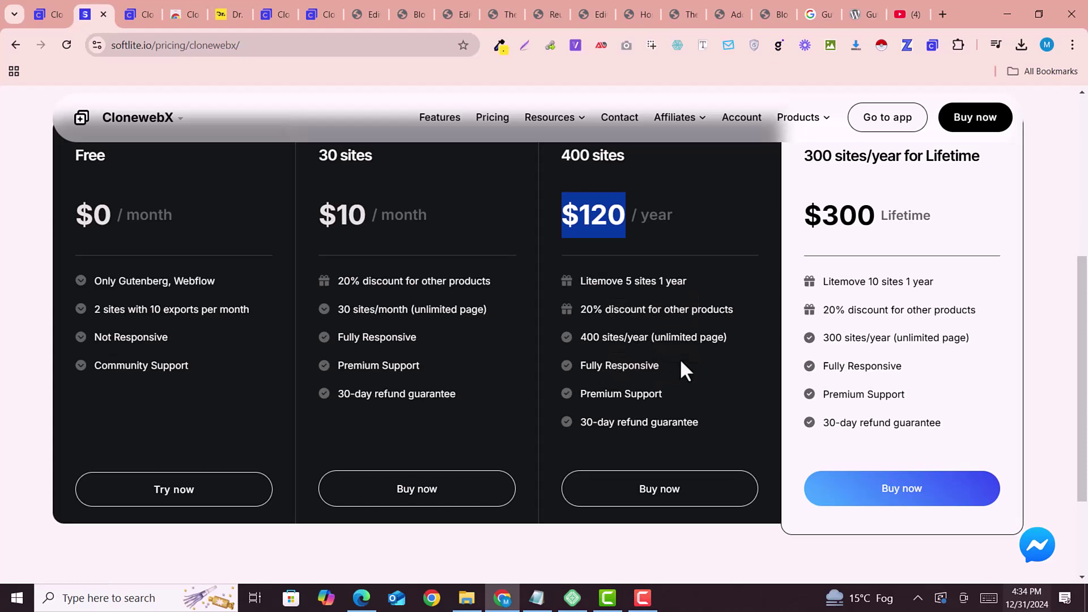
scroll(681, 363, "up", 1)
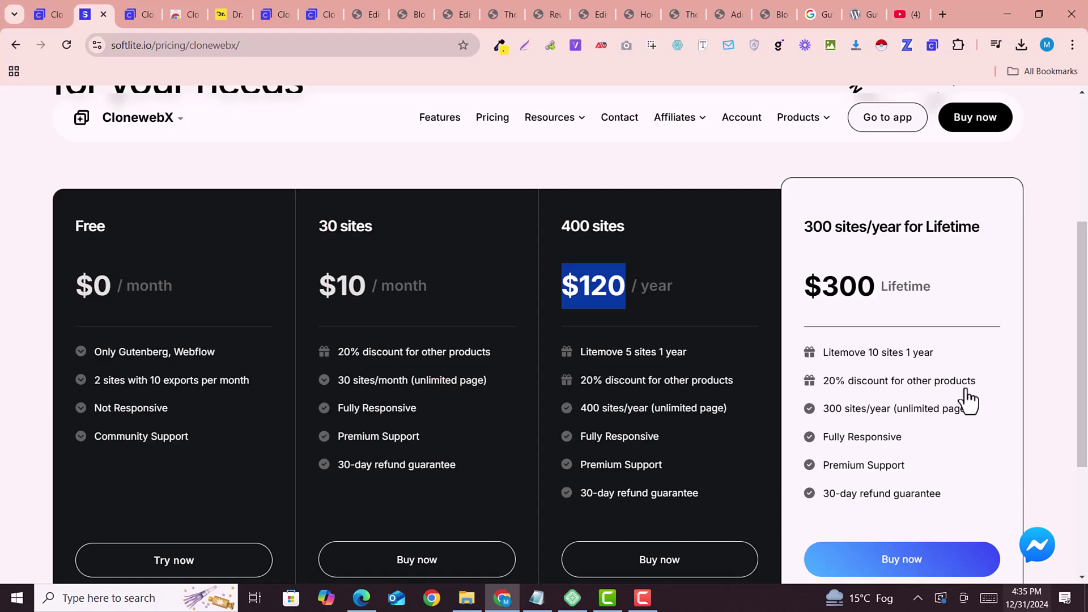
scroll(902, 409, "down", 3)
scroll(574, 365, "up", 3)
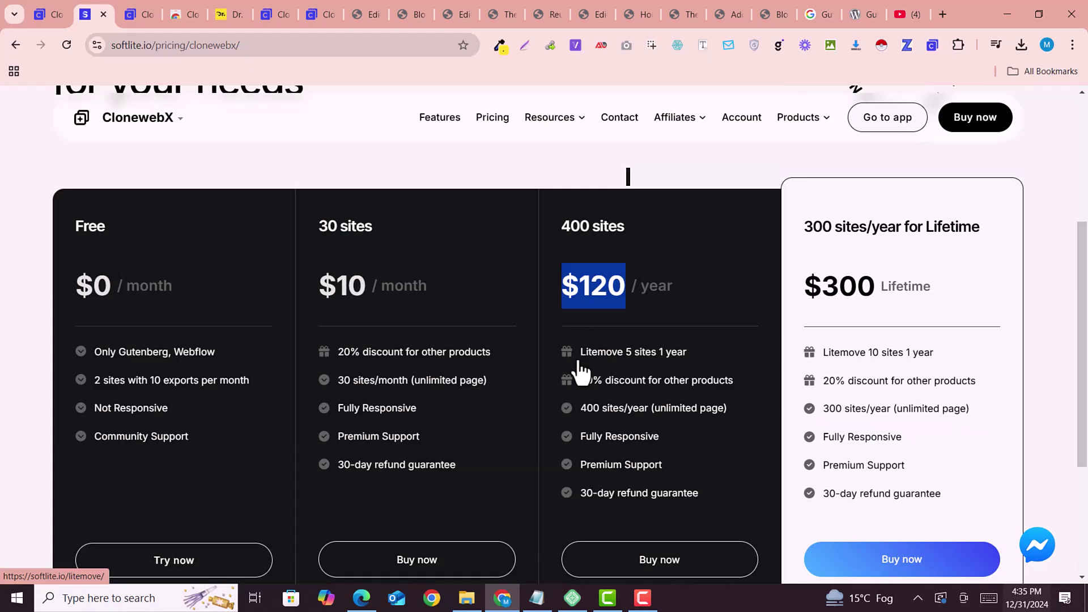
scroll(578, 366, "down", 3)
scroll(583, 366, "up", 3)
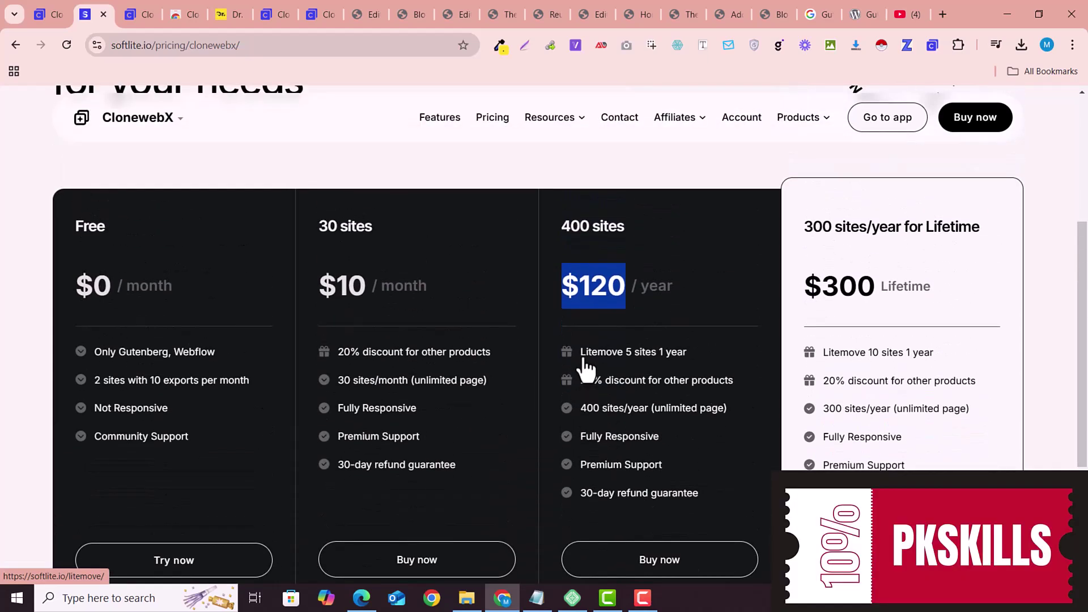